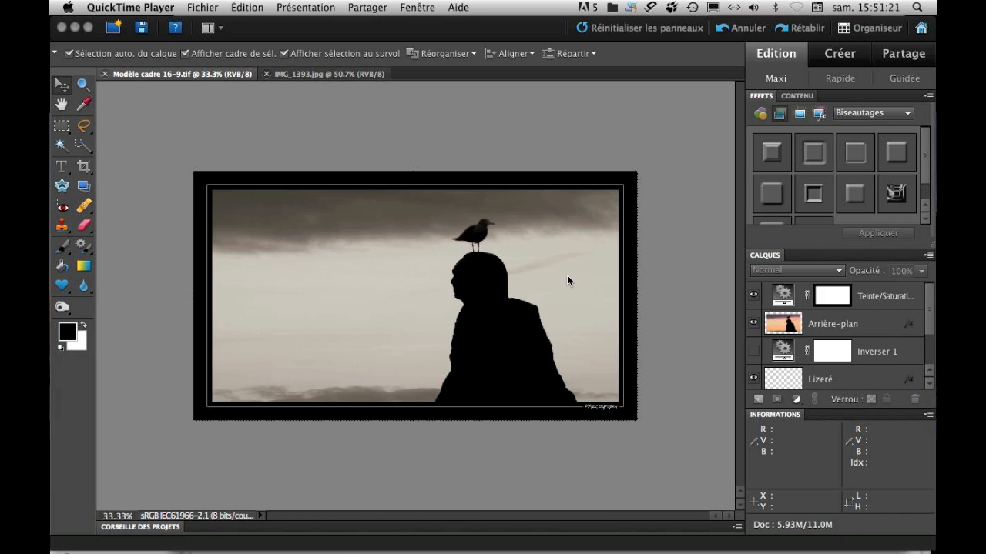
# Step: Toggle the Teinte/Saturation adjustment above the Arrière-plan photo to compare its effect, leaving the adjustment hidden
pyautogui.click(790, 327)
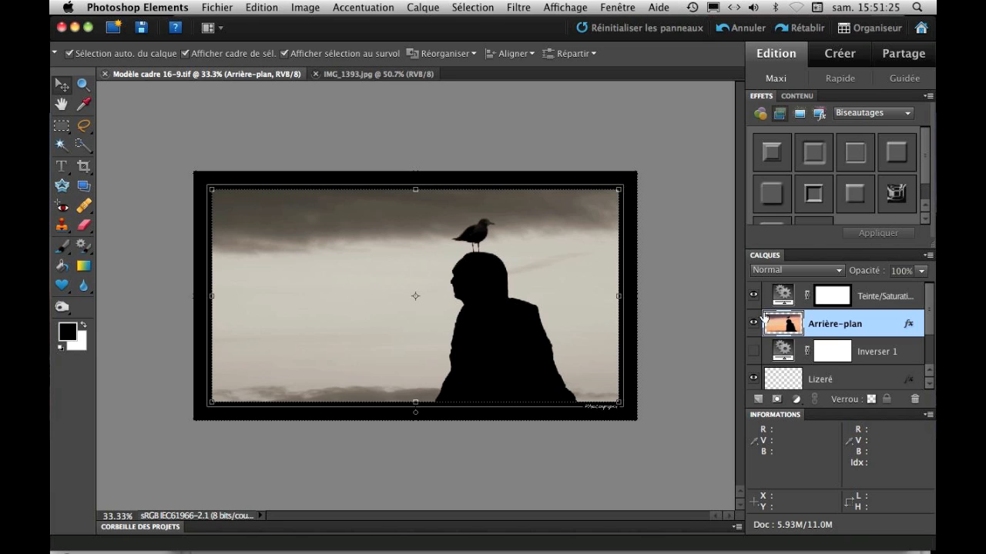
pyautogui.click(754, 297)
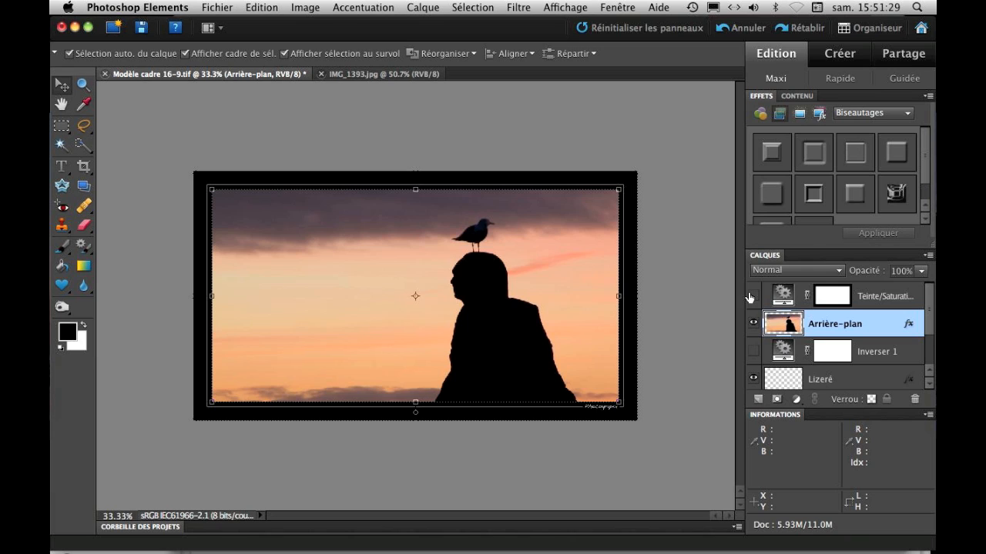
pyautogui.click(754, 296)
pyautogui.click(753, 297)
pyautogui.click(754, 296)
pyautogui.click(754, 296)
pyautogui.click(754, 297)
pyautogui.click(754, 296)
# Step: Toggle the Inverser 1 adjustment layer on and off to compare its effect on the frame
pyautogui.click(754, 352)
pyautogui.click(754, 352)
pyautogui.click(754, 352)
pyautogui.click(754, 352)
# Step: Try several colours sampled from the photo on the Fond 1 fill layer, and apply the dark mauve-brown from the upper clouds
pyautogui.moveTo(931, 324); pyautogui.dragTo(932, 368)
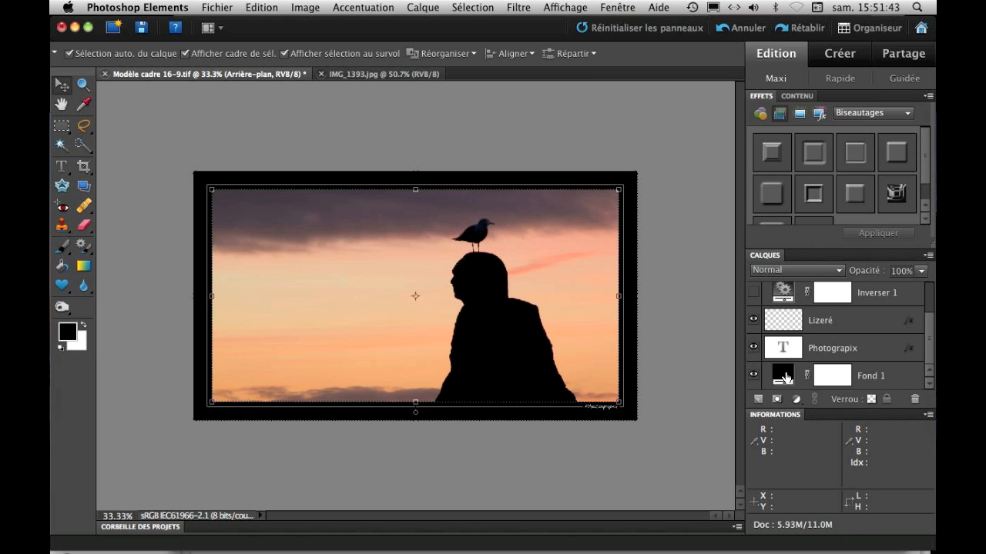
pyautogui.doubleClick(782, 376)
pyautogui.click(219, 218)
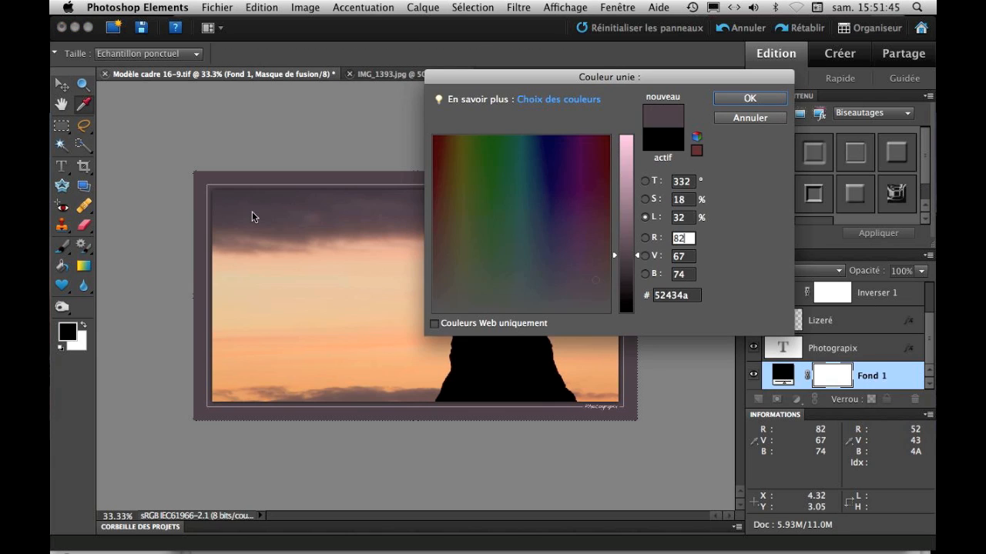
pyautogui.click(333, 306)
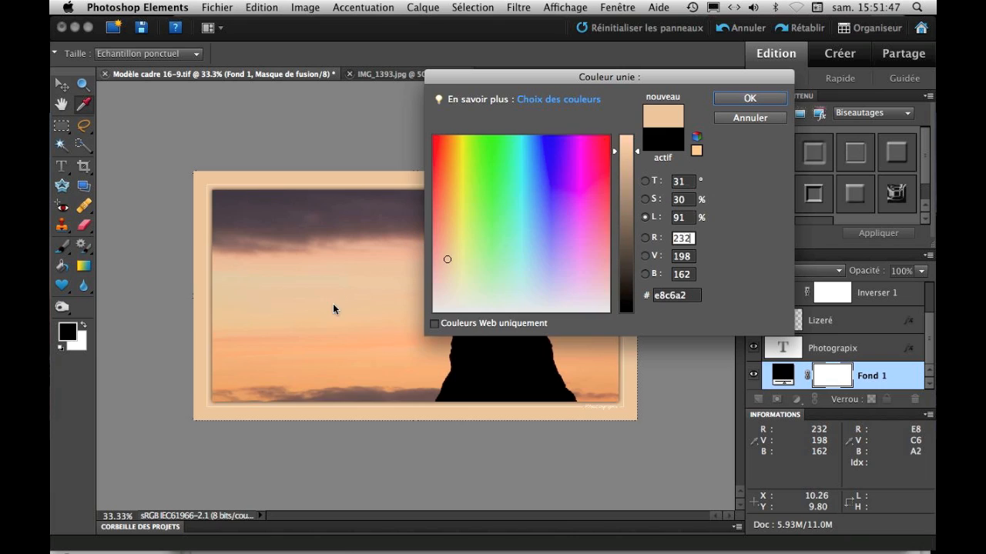
pyautogui.click(372, 384)
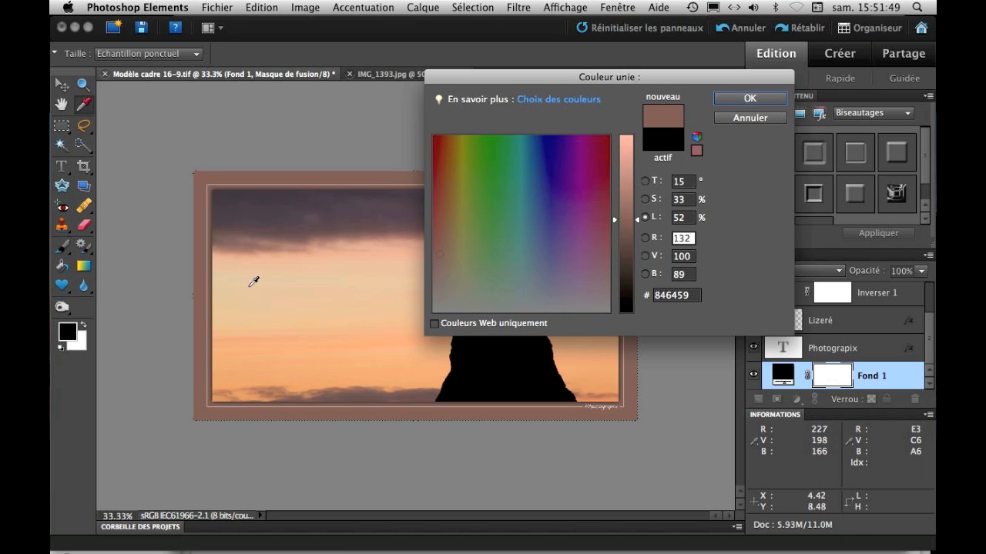
pyautogui.click(236, 238)
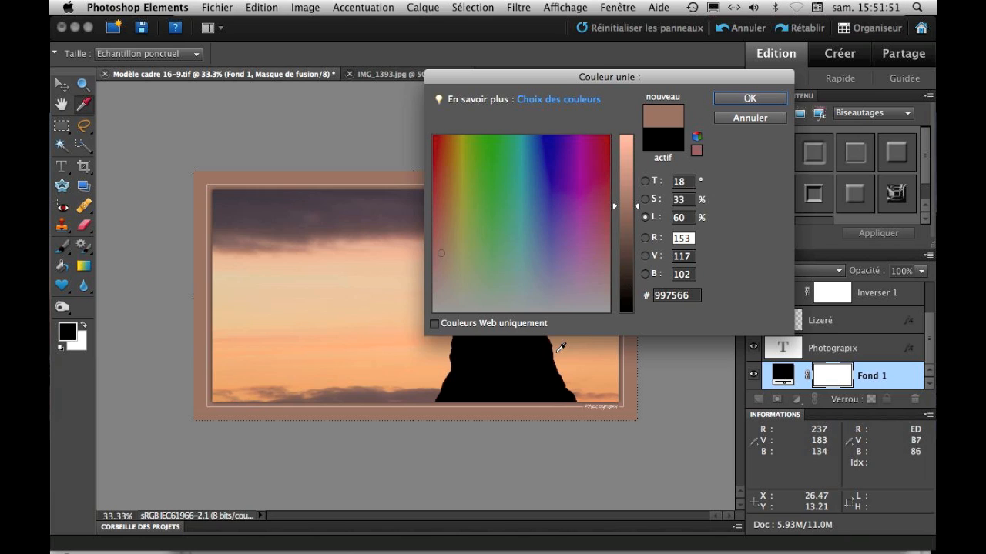
pyautogui.click(597, 354)
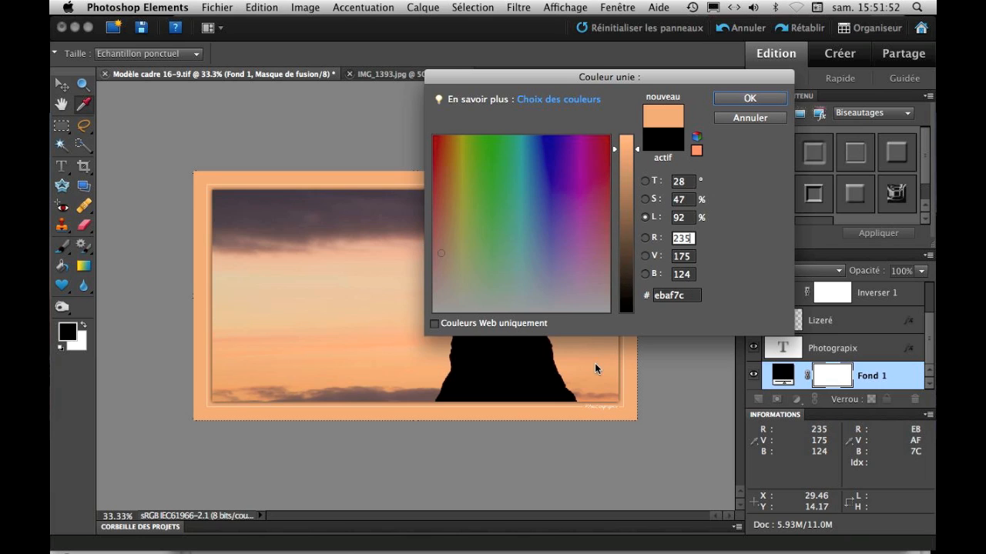
pyautogui.click(378, 218)
pyautogui.click(750, 99)
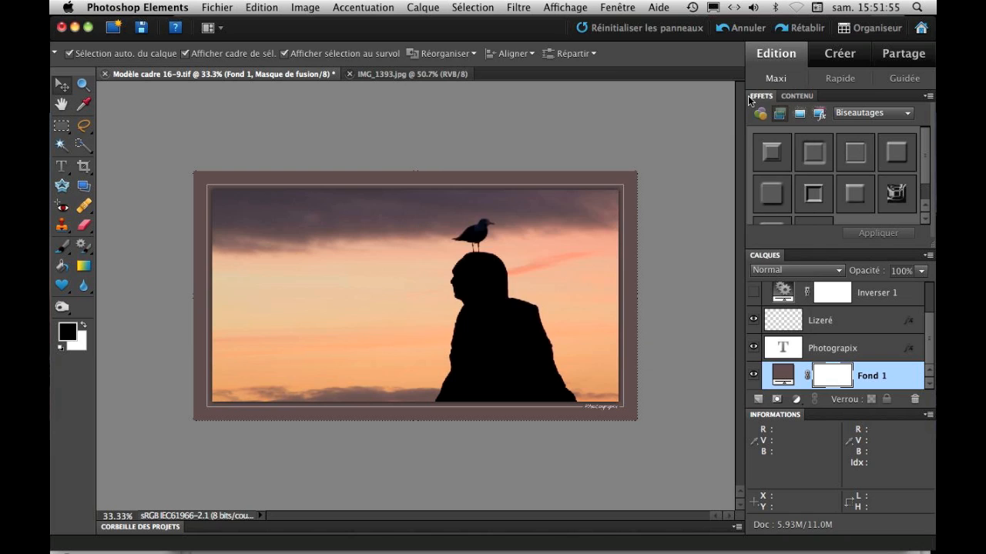
# Step: Create a new transparent RGB document named "Cadre 16/9", 1920 x 1080 pixels at 72 pixels per inch
pyautogui.click(378, 73)
pyautogui.click(310, 75)
pyautogui.click(217, 7)
pyautogui.moveTo(228, 24)
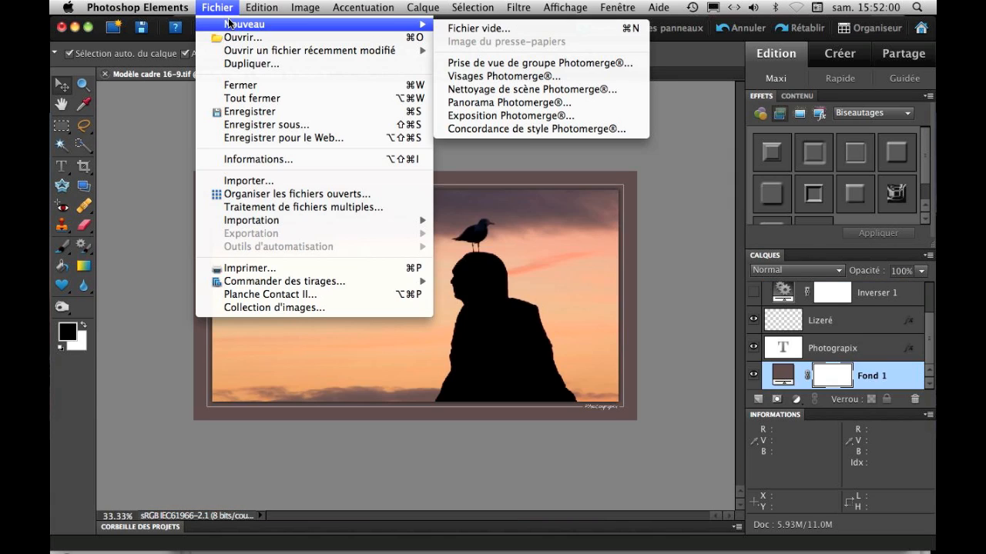
pyautogui.click(476, 28)
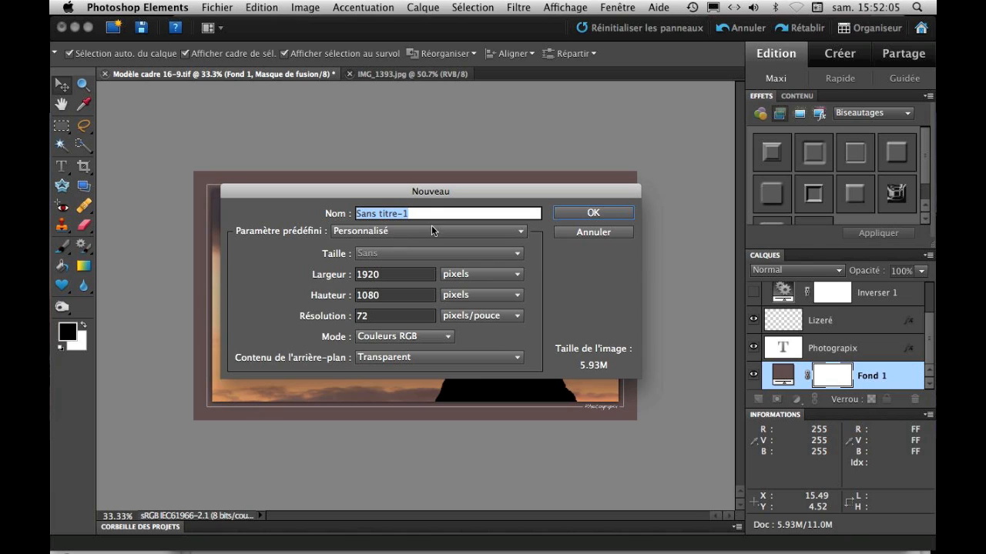
pyautogui.write('Cadre 16/9')
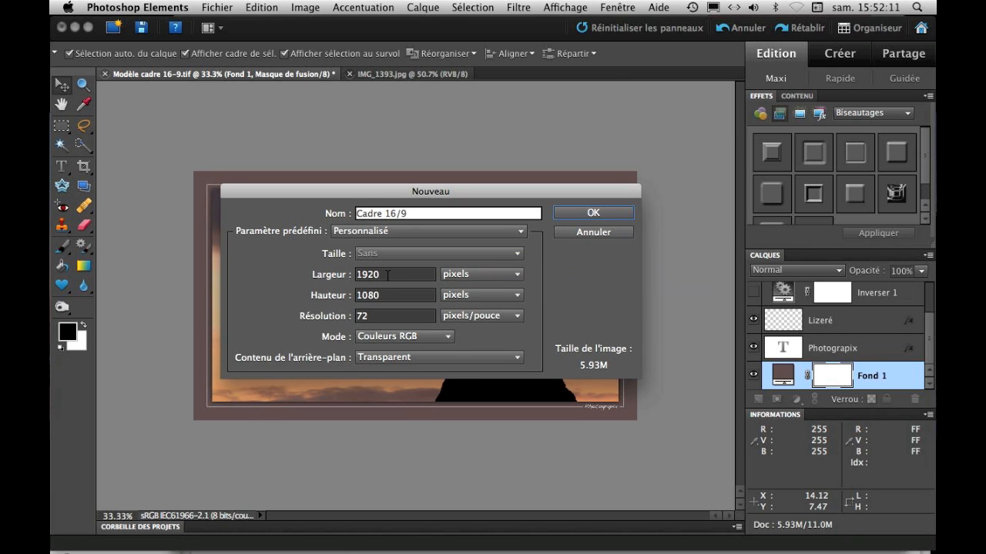
pyautogui.click(412, 276)
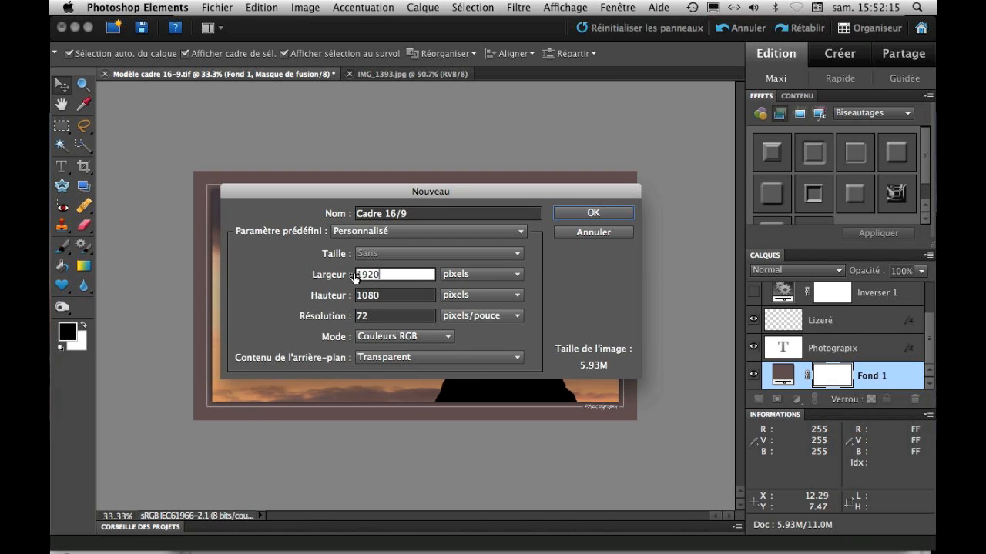
pyautogui.click(389, 295)
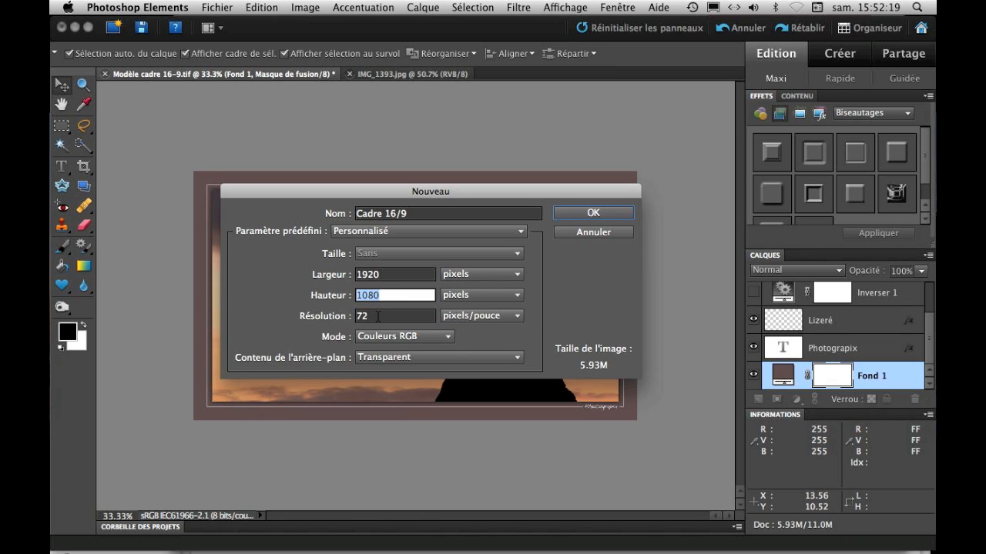
pyautogui.press('Tab')
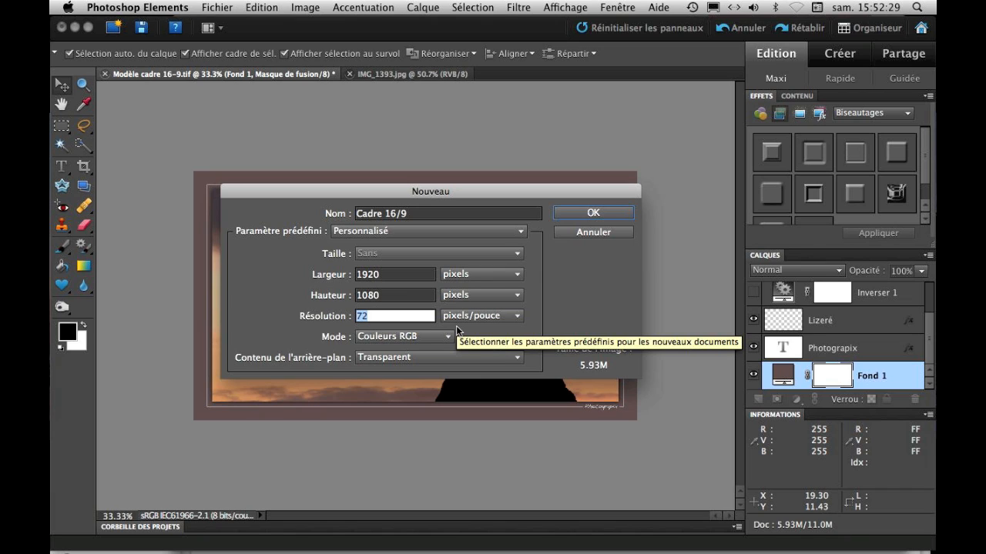
pyautogui.click(583, 212)
pyautogui.moveTo(352, 90); pyautogui.dragTo(364, 76)
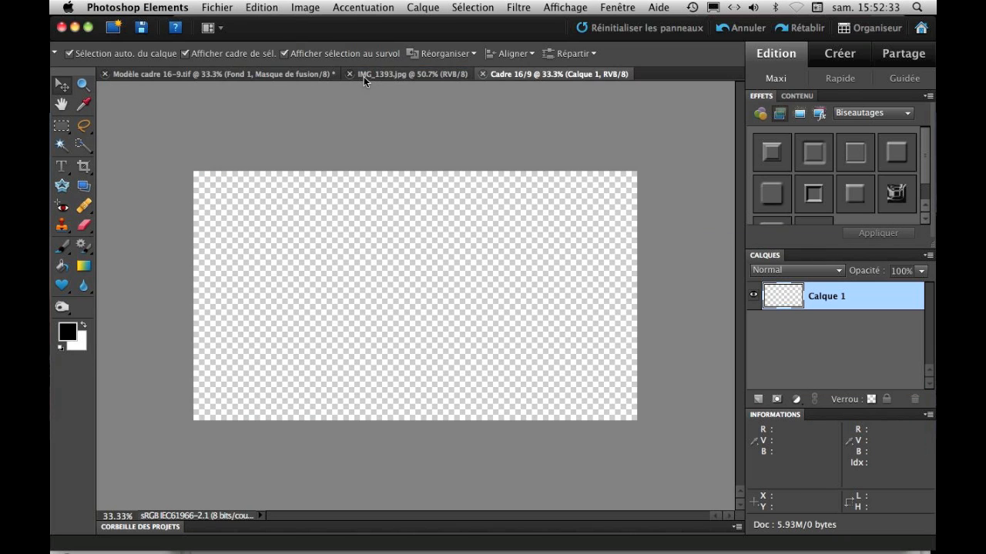
# Step: Add a black (000000) solid colour fill layer to the new document
pyautogui.click(797, 402)
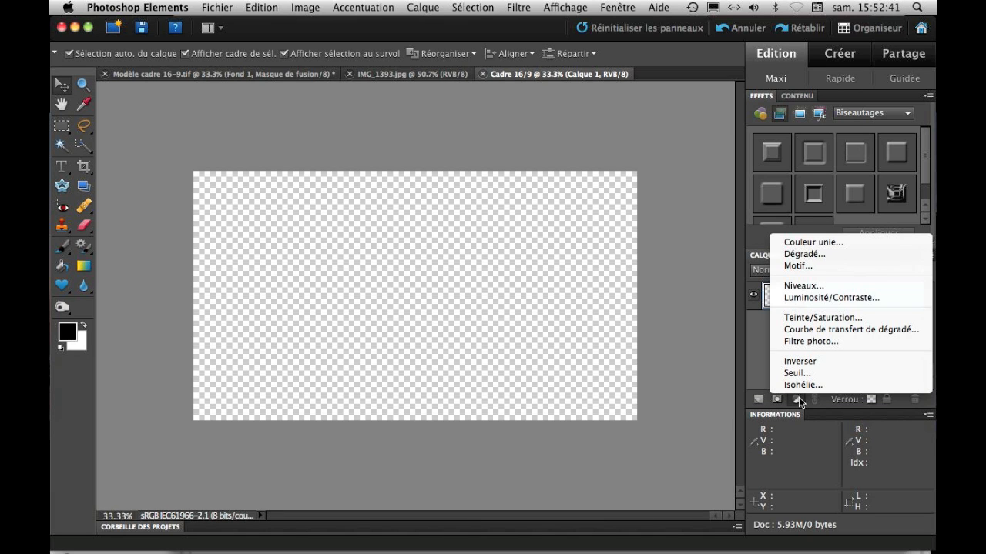
pyautogui.click(801, 243)
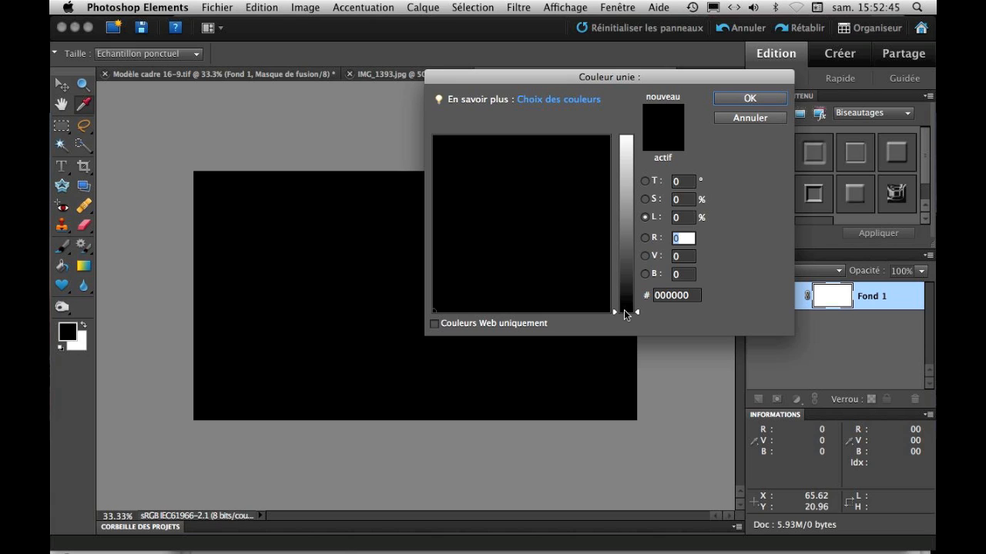
pyautogui.click(755, 103)
pyautogui.click(754, 105)
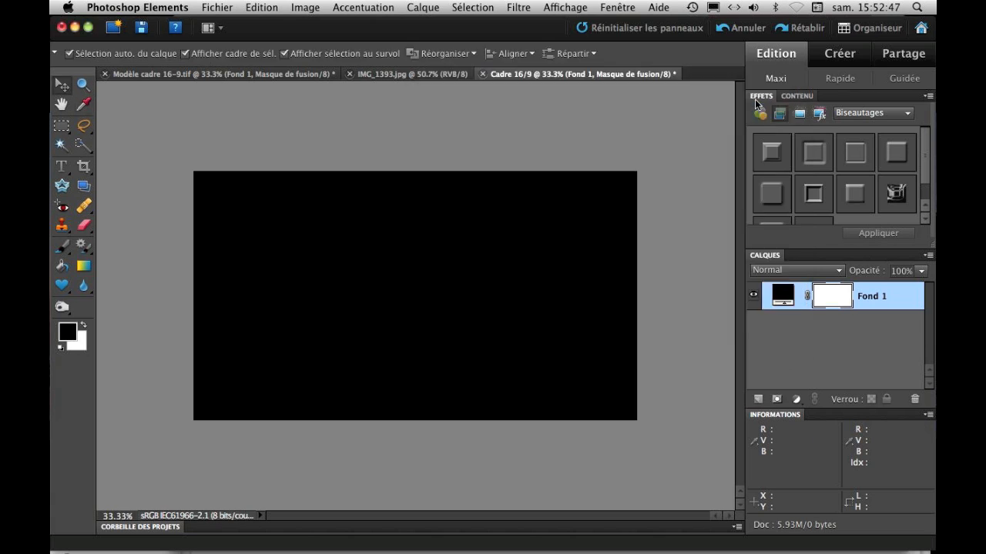
# Step: Add an empty layer above the black fill and name it "Lizeré"
pyautogui.click(758, 400)
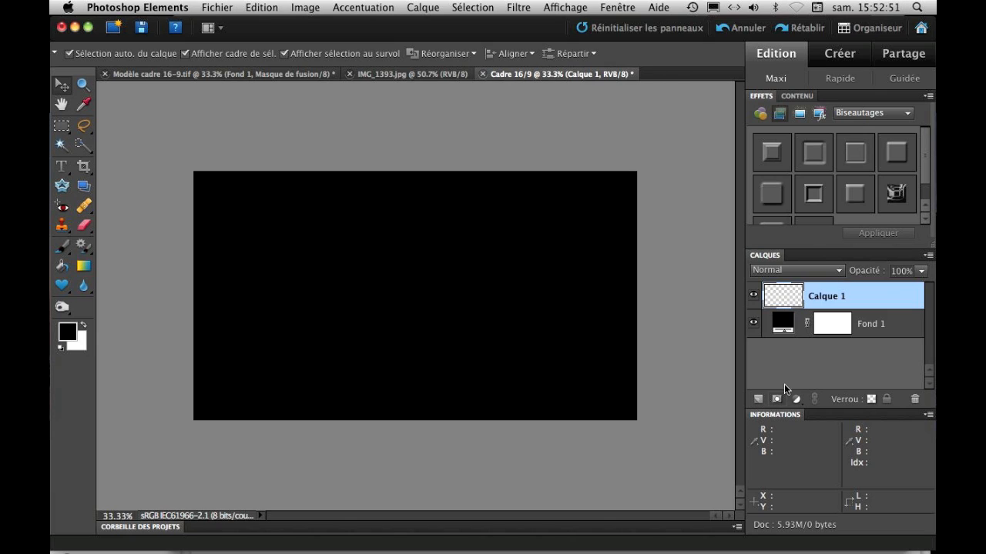
pyautogui.doubleClick(827, 297)
pyautogui.write('Lizeré')
pyautogui.press('Return')
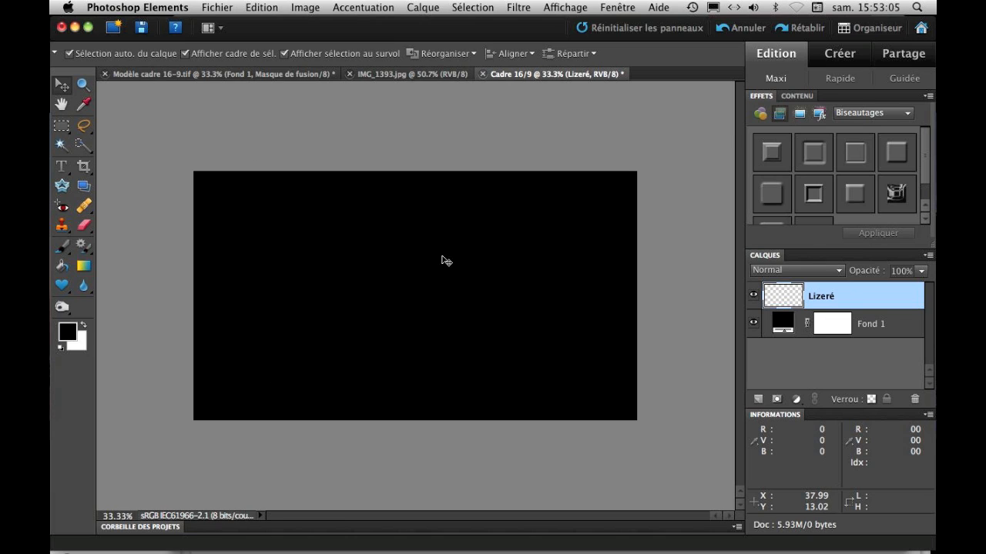
# Step: Select the whole canvas on the Lizeré layer and contract the selection by 60 pixels
pyautogui.press('super+a')
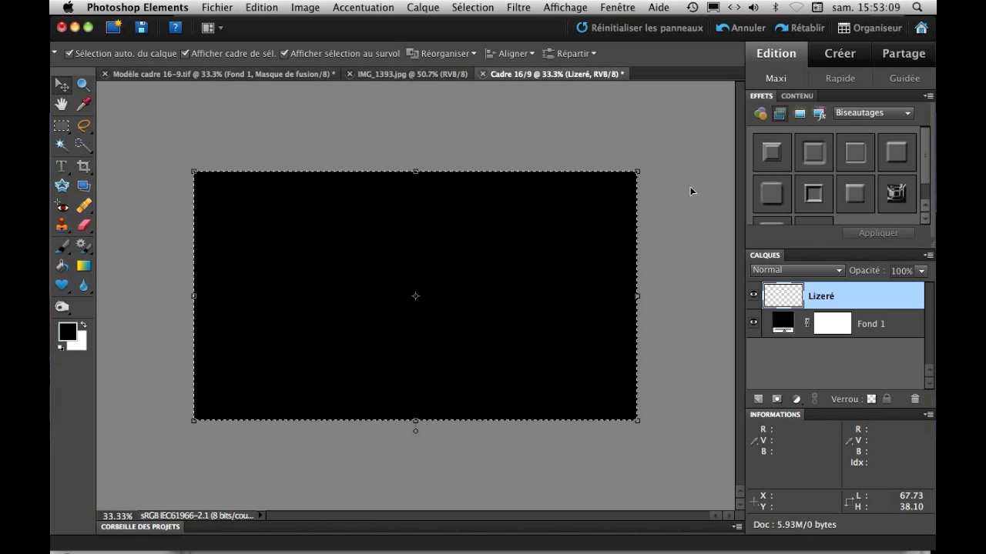
pyautogui.click(61, 127)
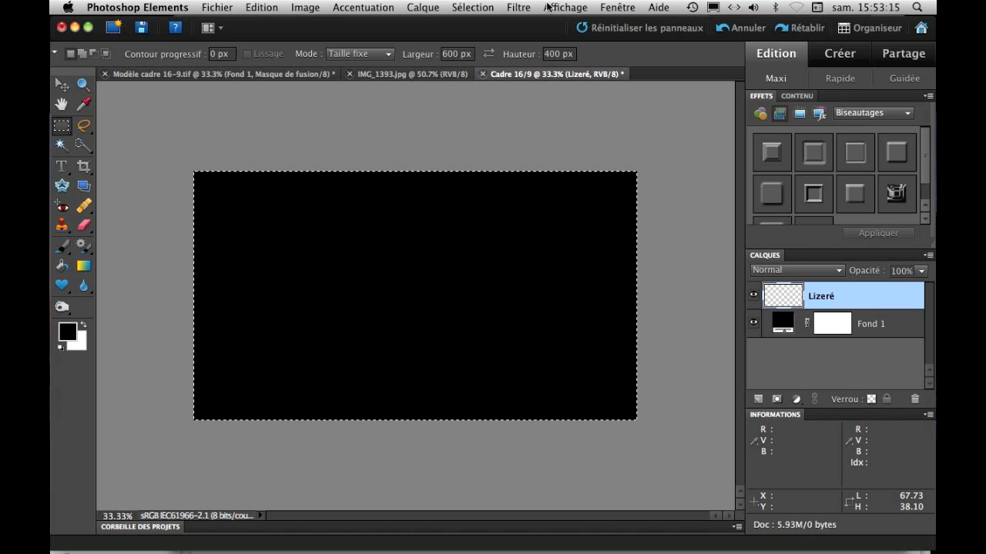
pyautogui.click(472, 8)
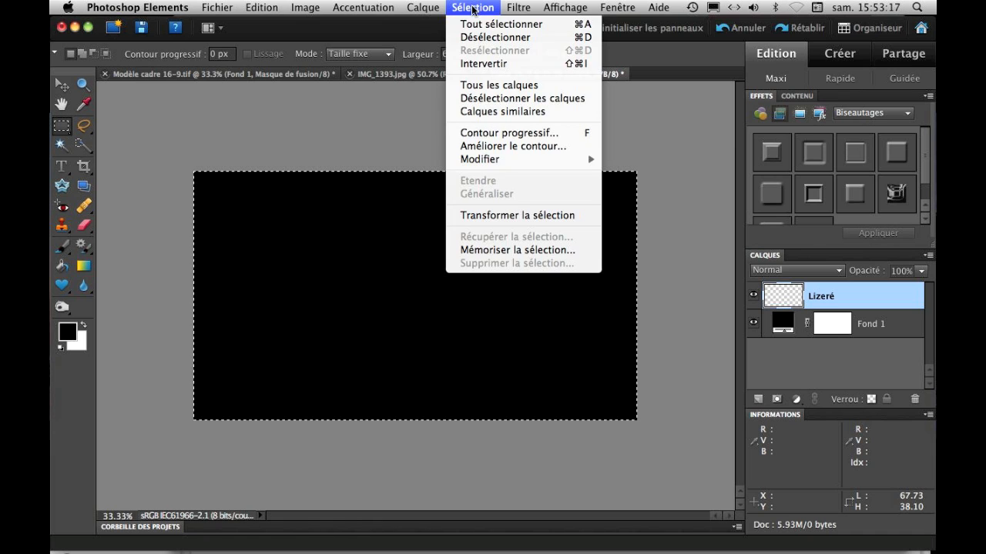
pyautogui.moveTo(479, 159)
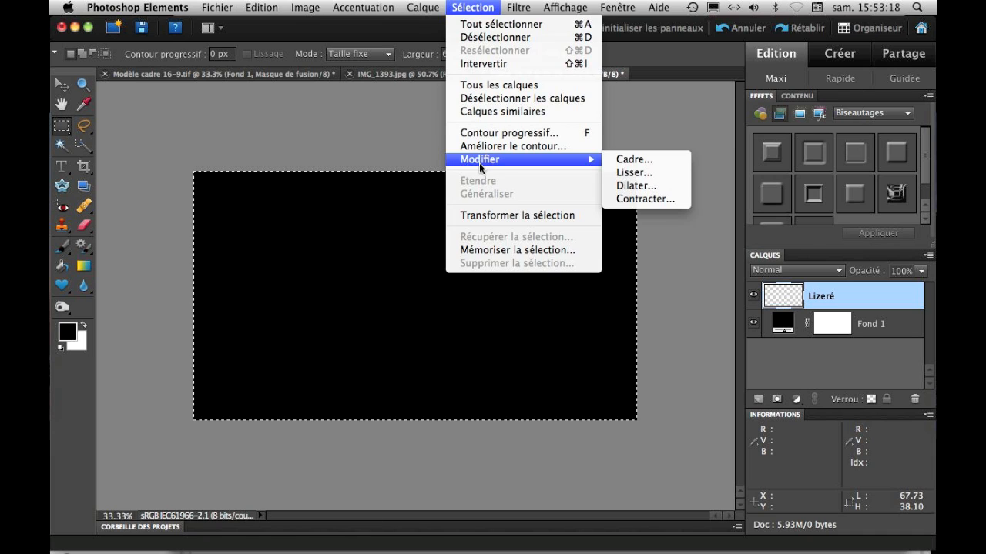
pyautogui.click(645, 199)
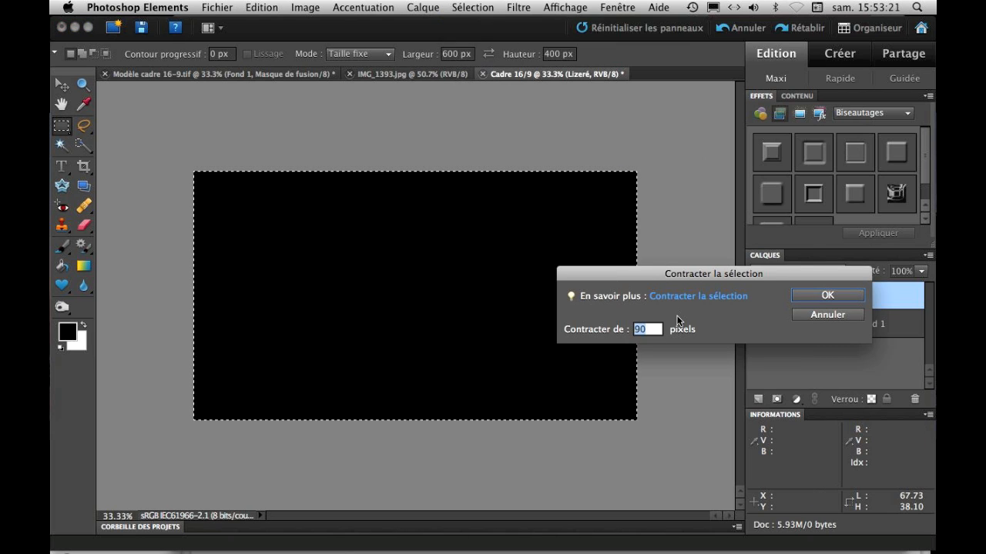
pyautogui.write('60')
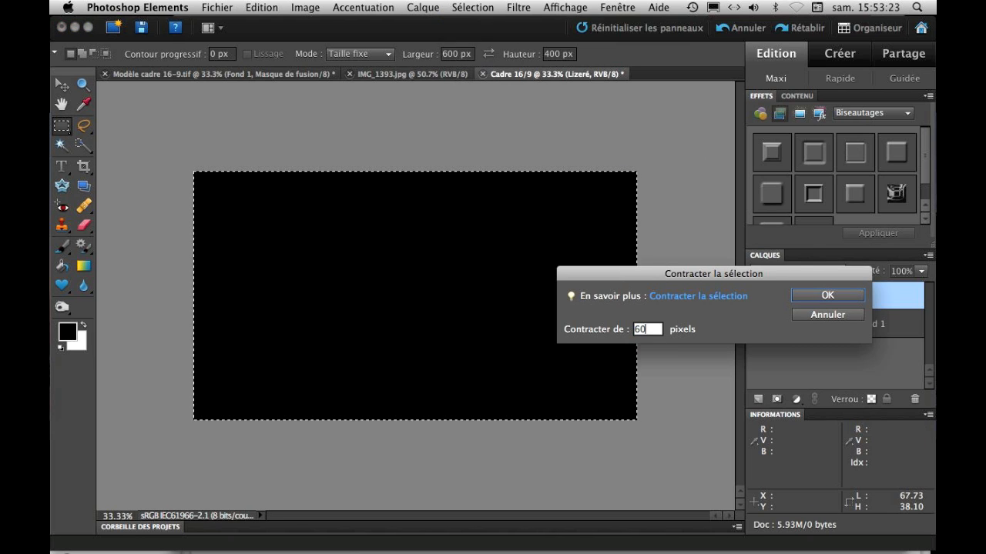
pyautogui.click(851, 296)
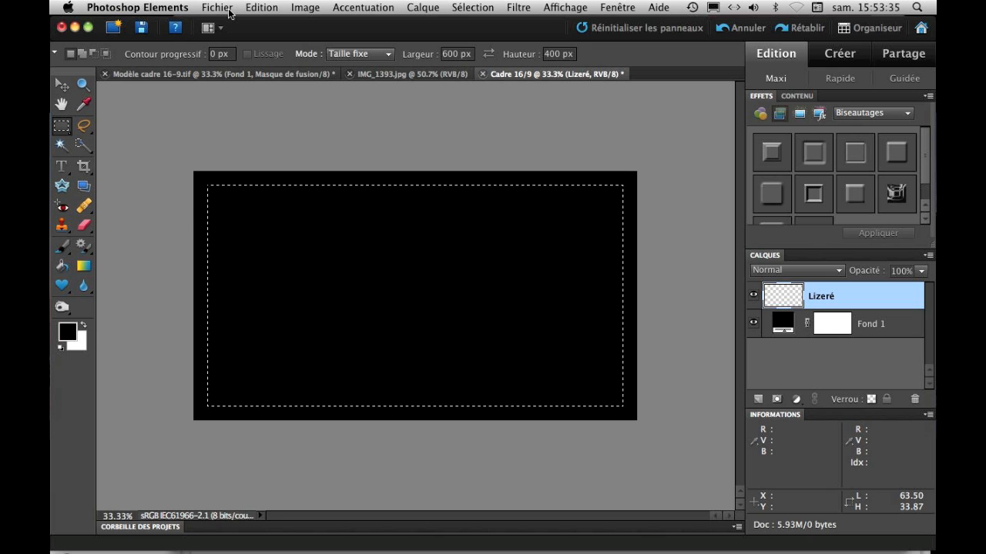
# Step: Stroke the selection with a 1 px white outline positioned outside at 100% opacity in Normal mode, and deselect
pyautogui.click(264, 7)
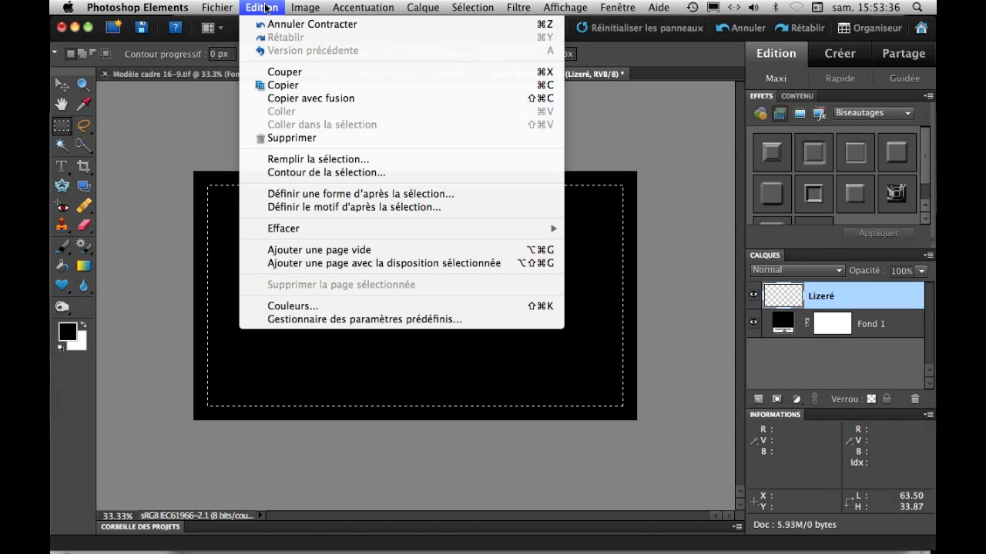
pyautogui.click(327, 172)
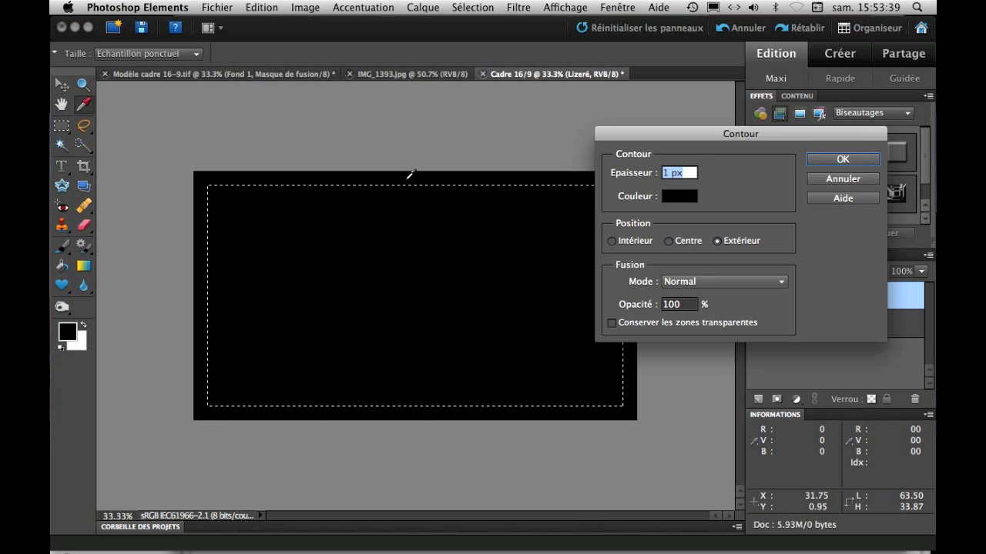
pyautogui.click(681, 199)
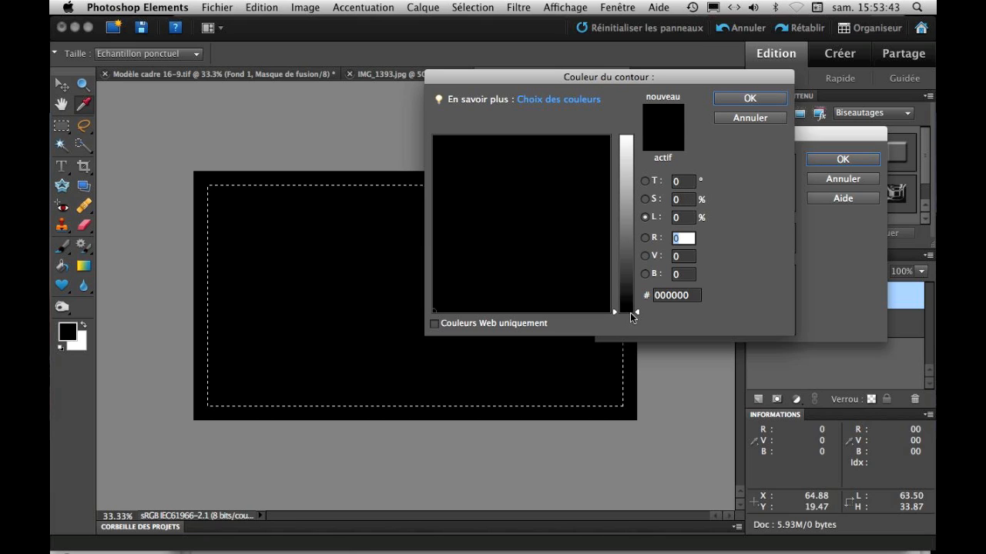
pyautogui.moveTo(638, 312); pyautogui.dragTo(637, 135)
pyautogui.click(748, 100)
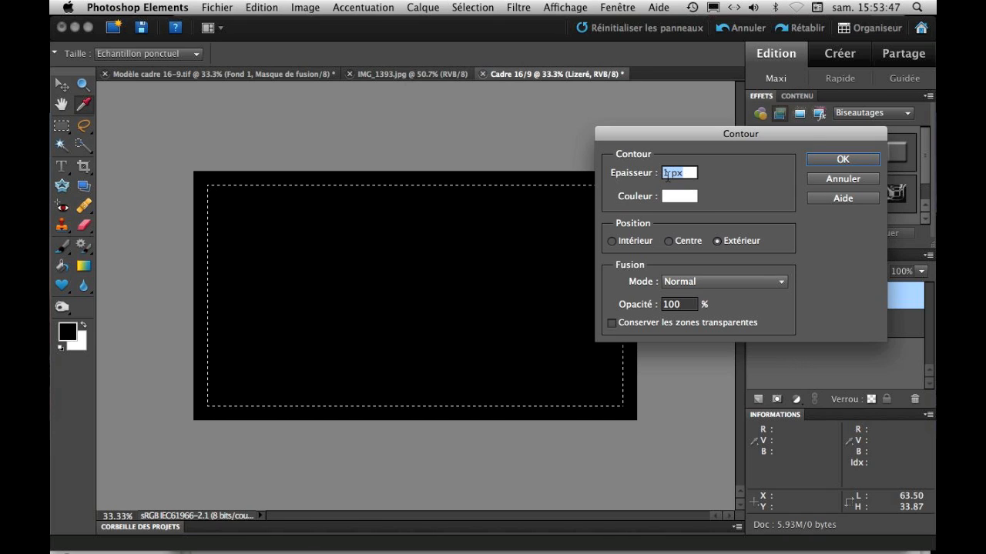
pyautogui.moveTo(669, 173); pyautogui.dragTo(632, 174)
pyautogui.write('2')
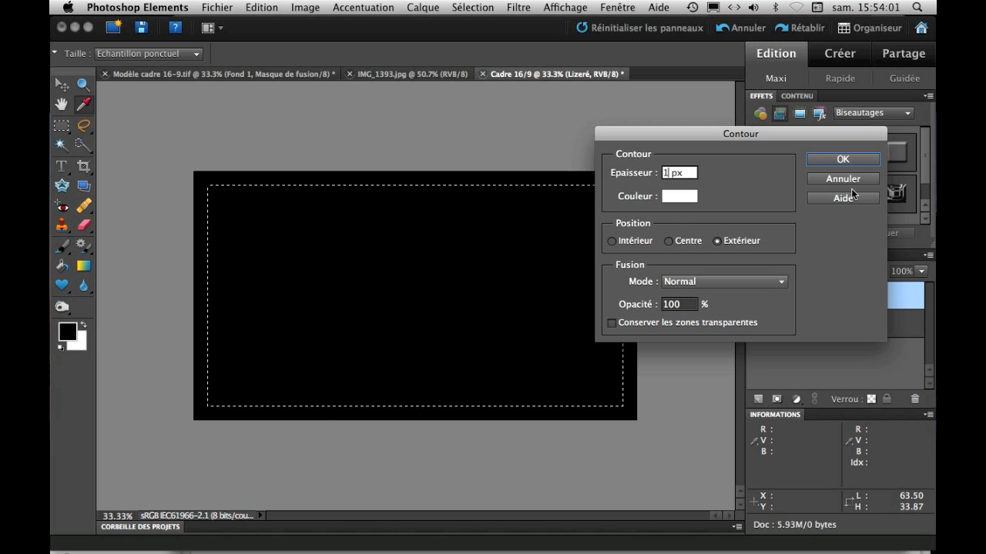
pyautogui.click(843, 161)
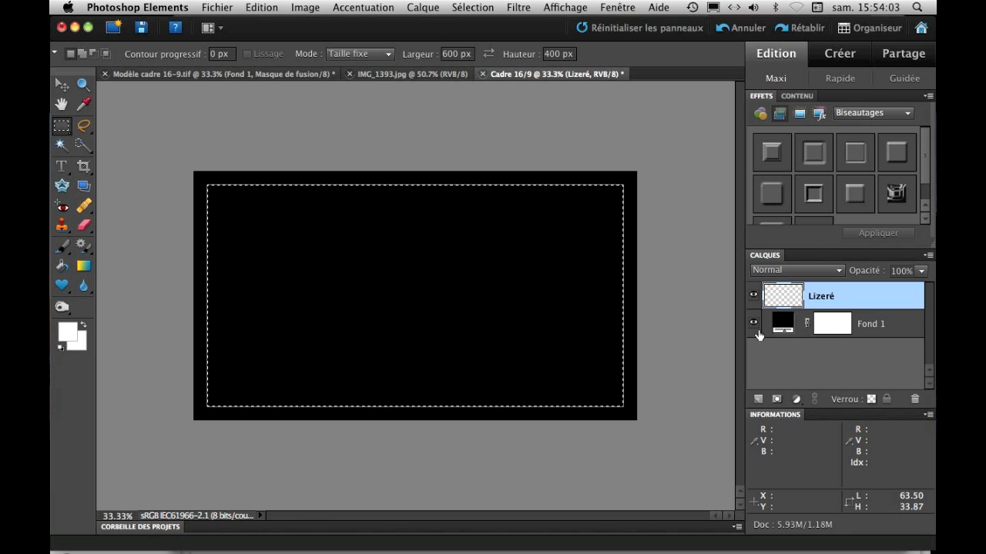
pyautogui.press('super+d')
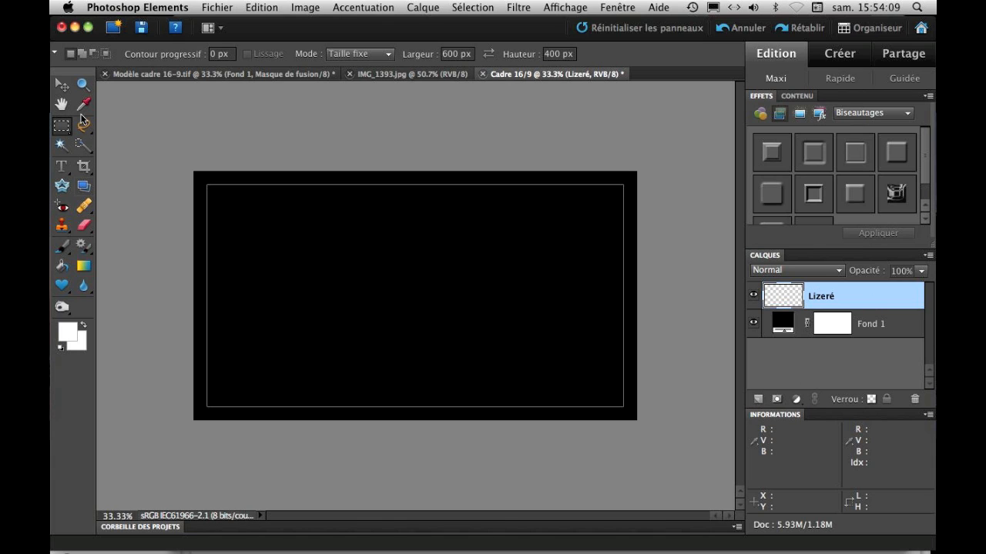
# Step: Add the white 48 pt text "Photograpix" in the Handwriting - Dakota font on the lower border line
pyautogui.click(64, 170)
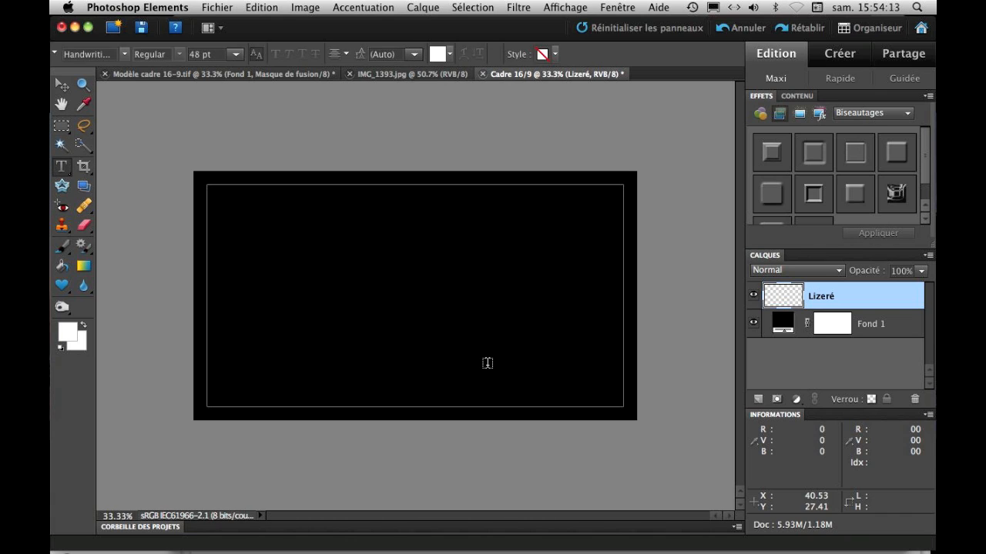
pyautogui.click(504, 407)
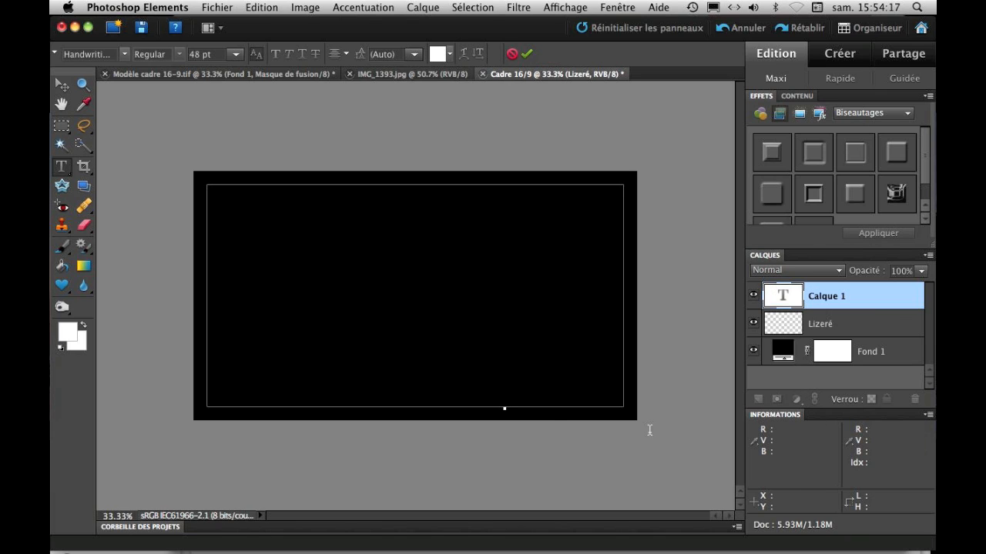
pyautogui.write('Photographie')
pyautogui.click(528, 55)
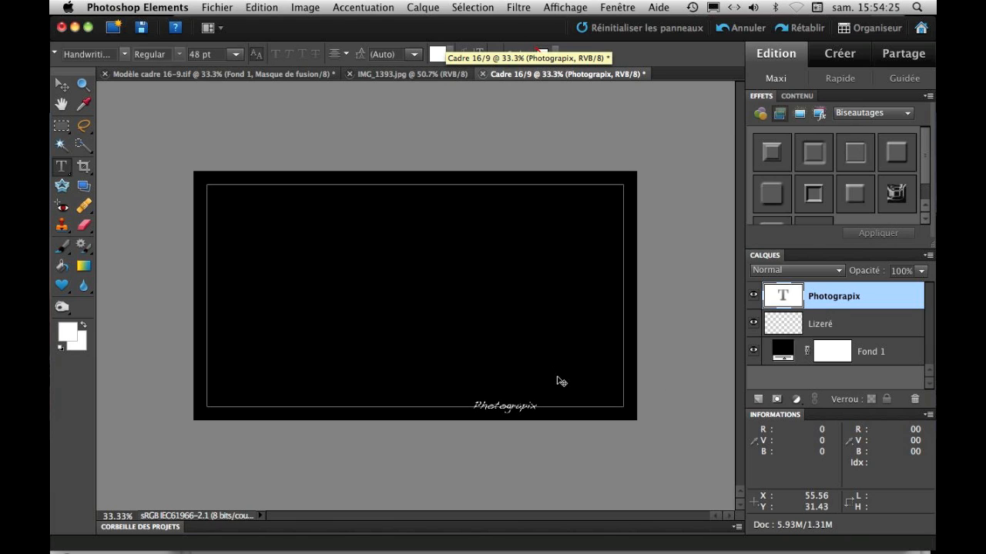
# Step: Move the Photograpix text along the lower border line to near the frame's lower-right corner, and deselect it
pyautogui.press('super+alt+0')
pyautogui.moveTo(544, 372); pyautogui.dragTo(420, 229)
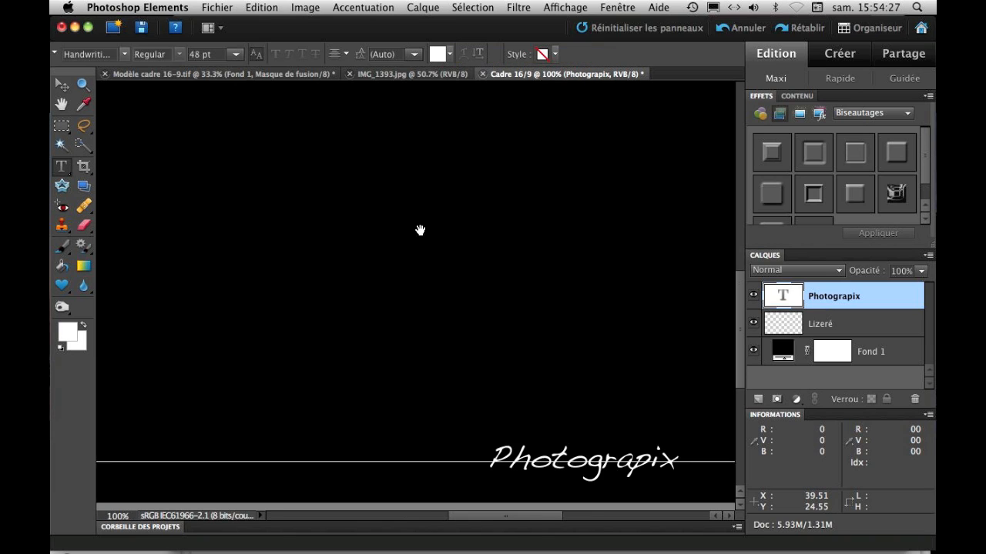
pyautogui.moveTo(579, 346); pyautogui.dragTo(405, 281)
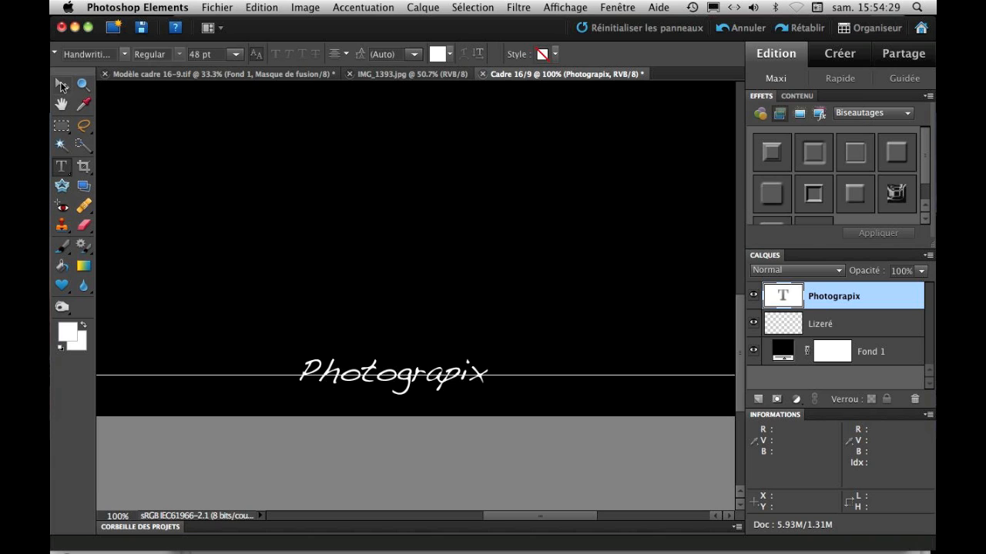
pyautogui.click(62, 85)
pyautogui.moveTo(399, 381); pyautogui.dragTo(605, 383)
pyautogui.moveTo(614, 308); pyautogui.dragTo(310, 235)
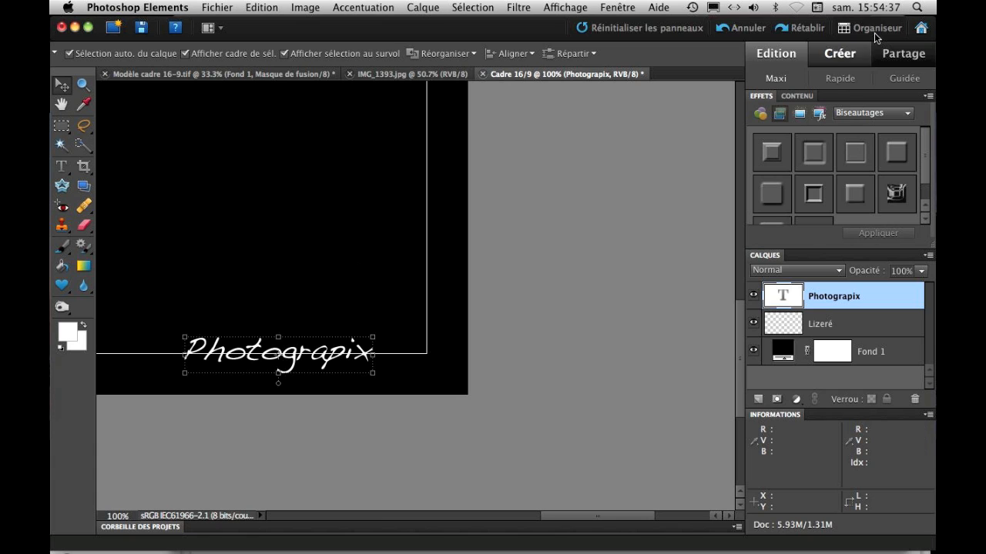
pyautogui.click(621, 241)
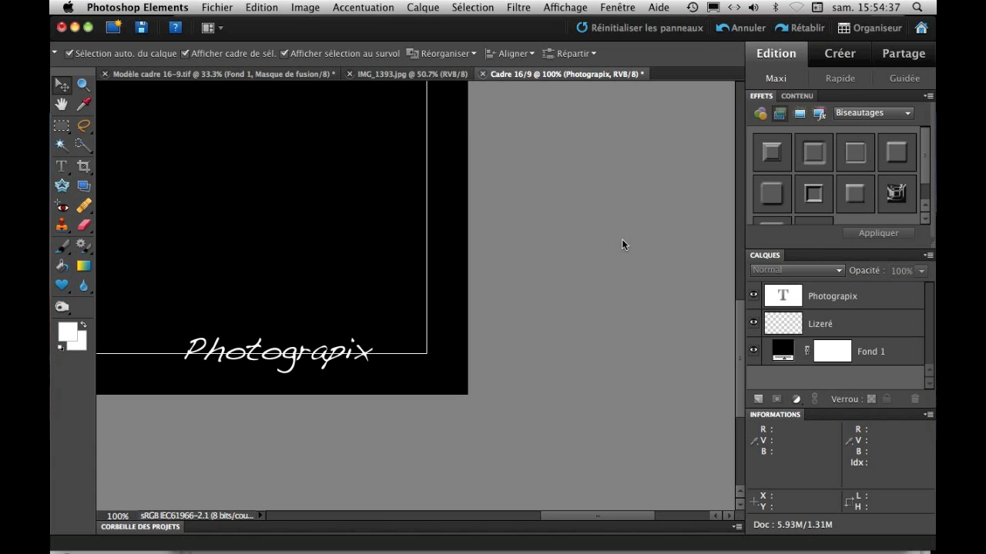
# Step: Try the Journal font on the Photograpix text, and switch it back to Handwriting - Dakota
pyautogui.doubleClick(785, 300)
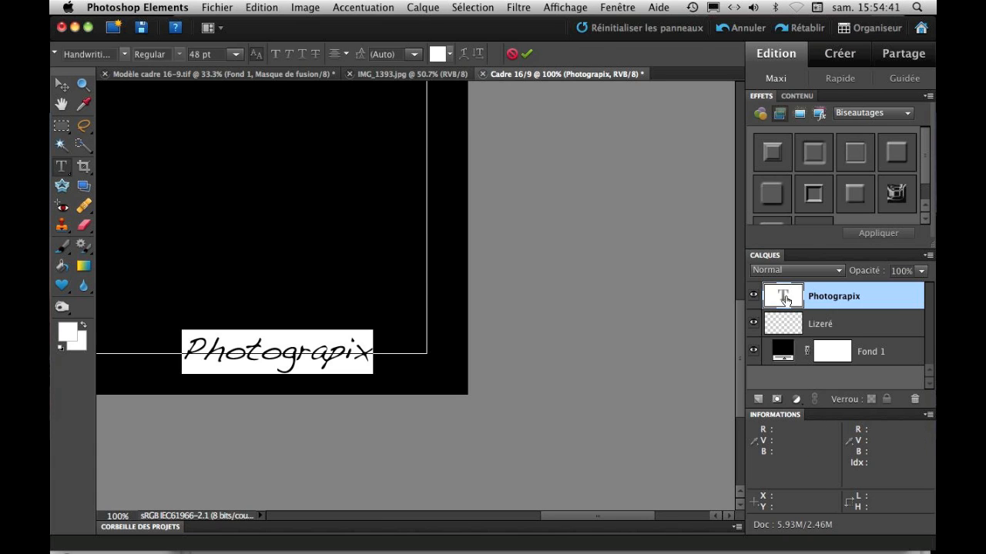
pyautogui.click(124, 55)
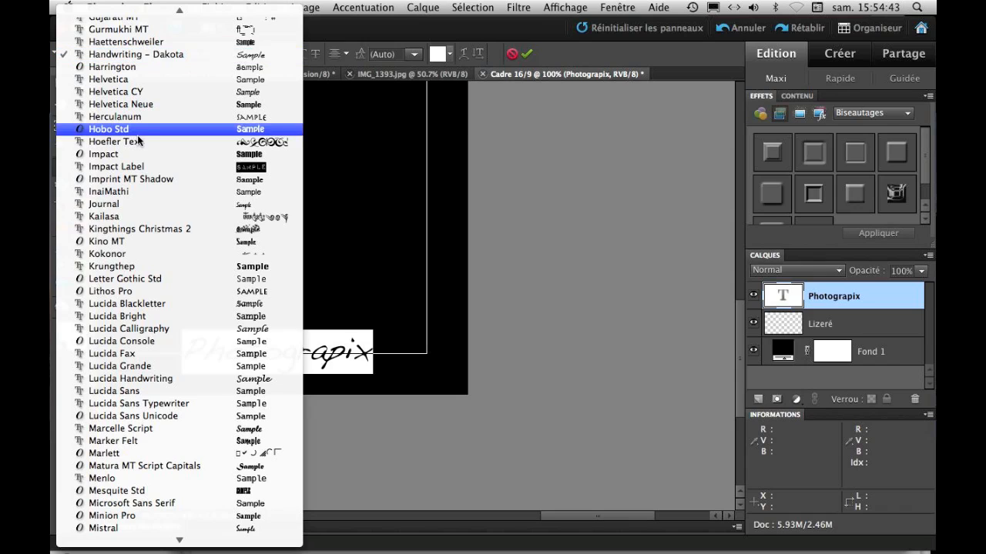
pyautogui.click(190, 211)
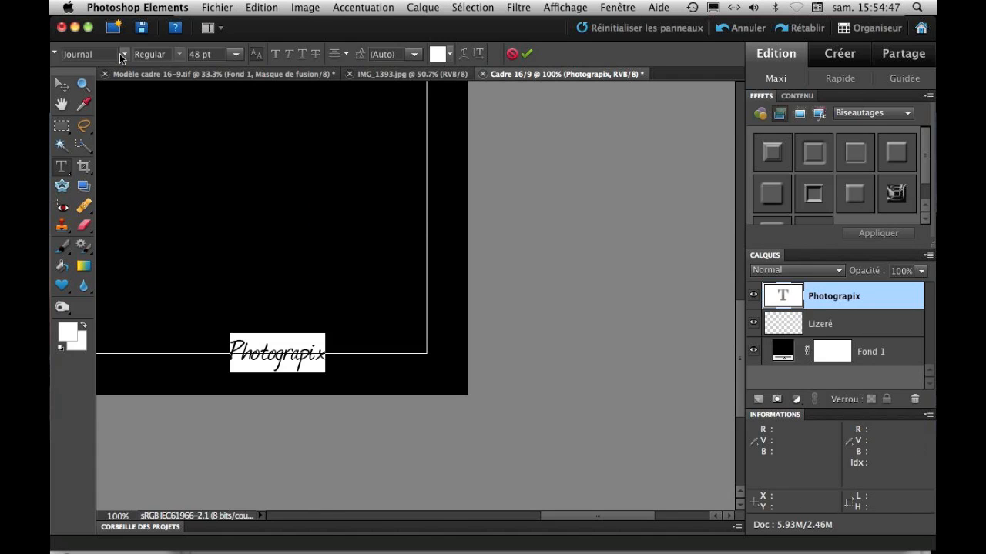
pyautogui.click(124, 55)
pyautogui.scroll(5, 133, 119)
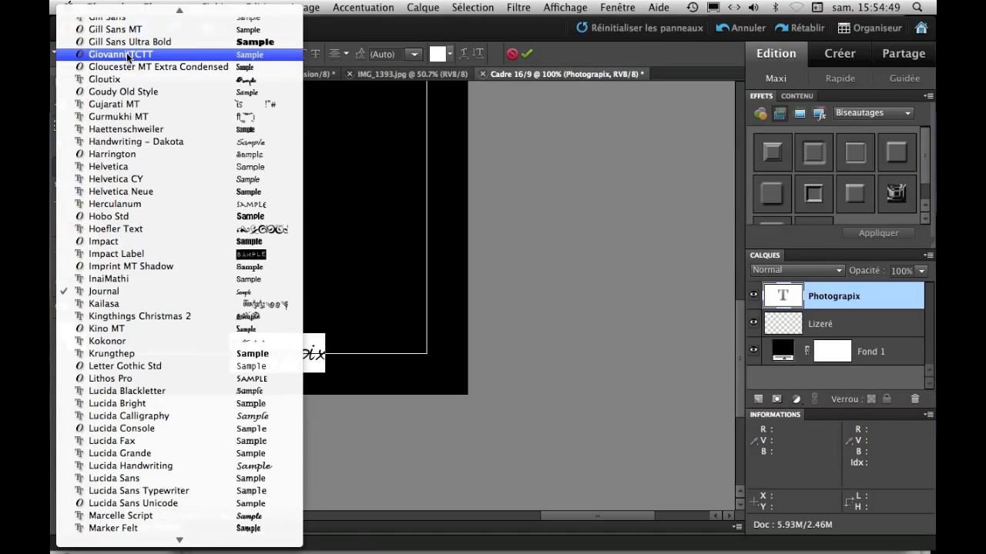
pyautogui.click(146, 140)
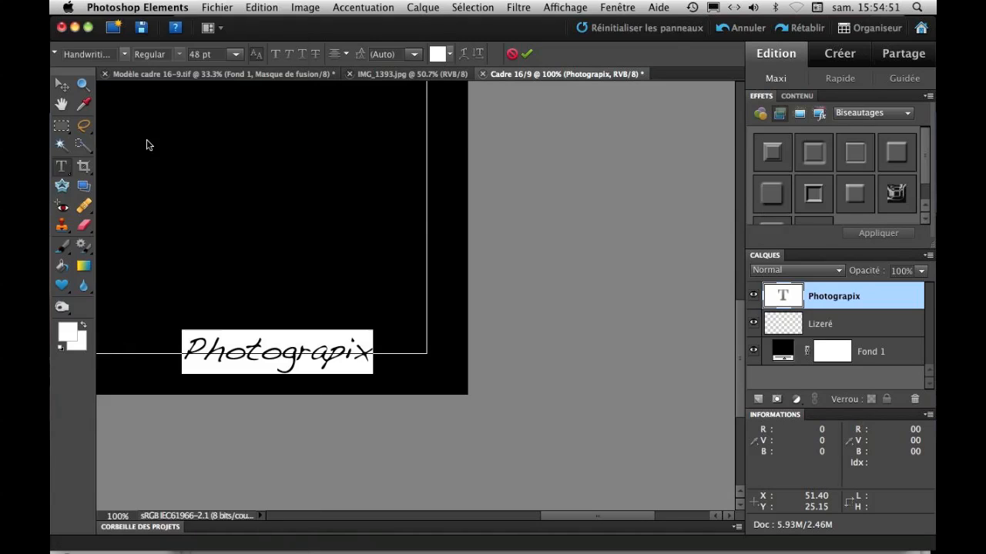
pyautogui.click(526, 54)
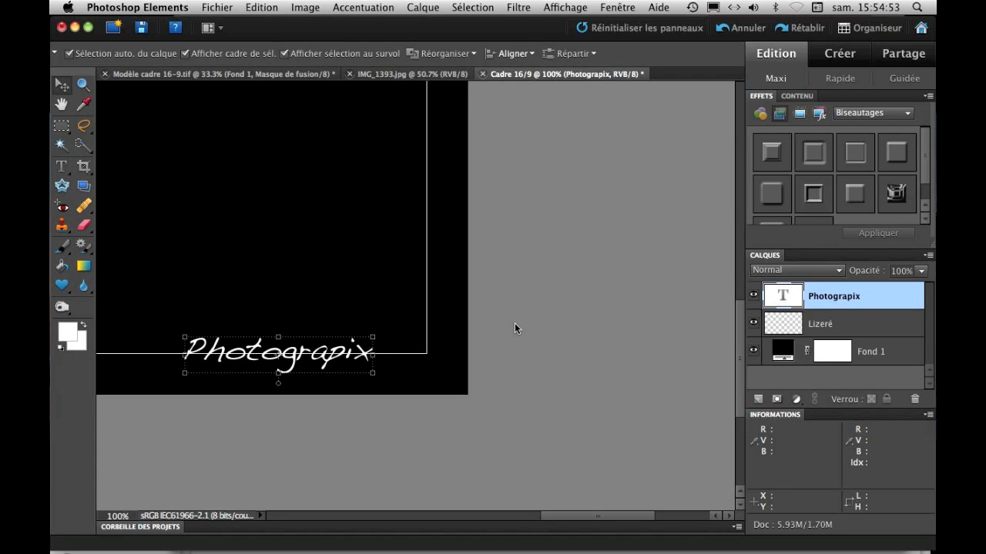
# Step: Add a layer mask to the Lizeré layer and move the Photograpix text layer beneath it
pyautogui.click(848, 305)
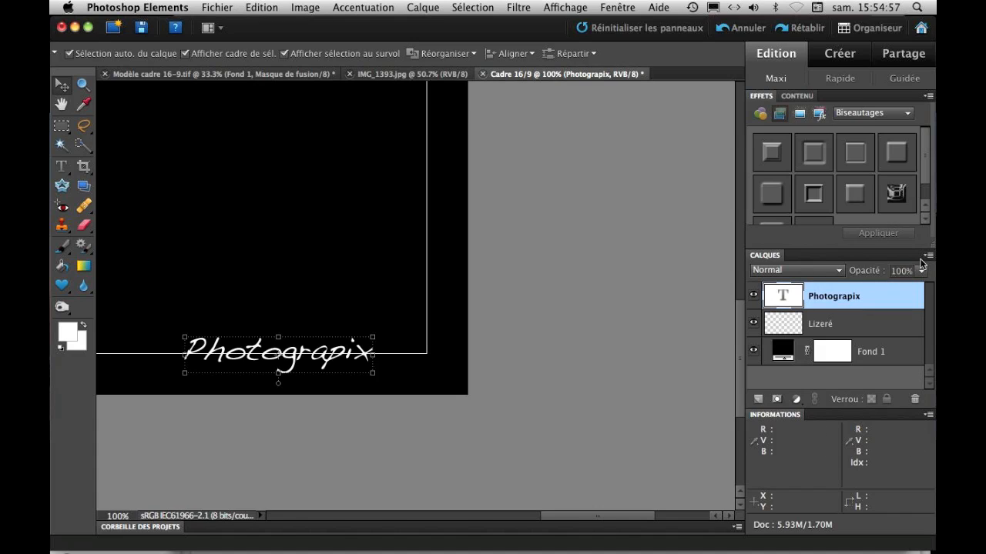
pyautogui.click(860, 319)
pyautogui.click(862, 290)
pyautogui.click(832, 322)
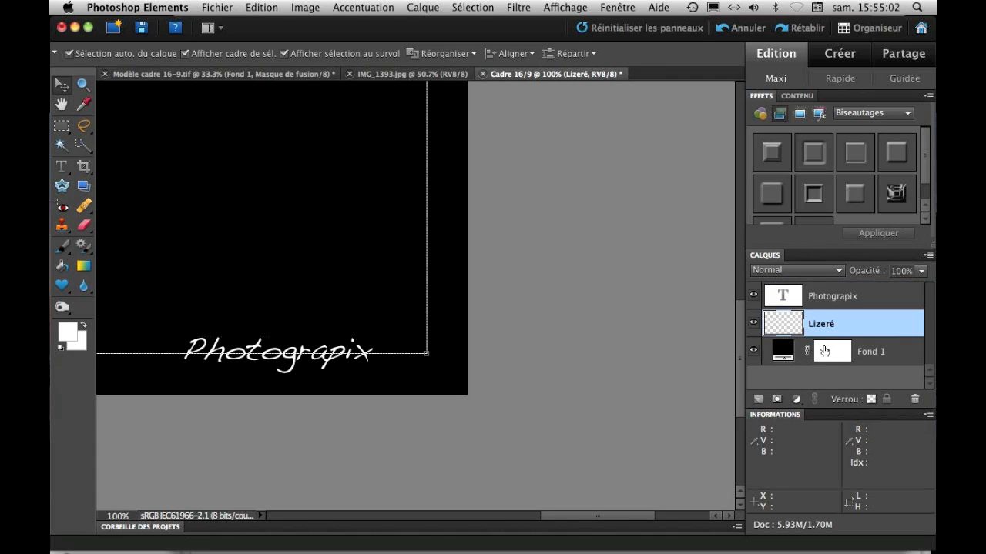
pyautogui.click(776, 400)
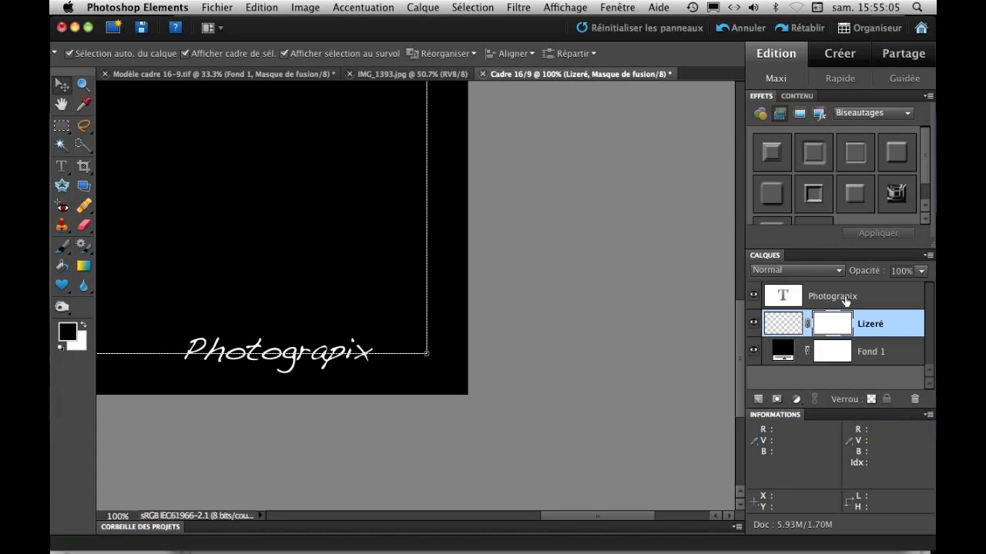
pyautogui.click(878, 298)
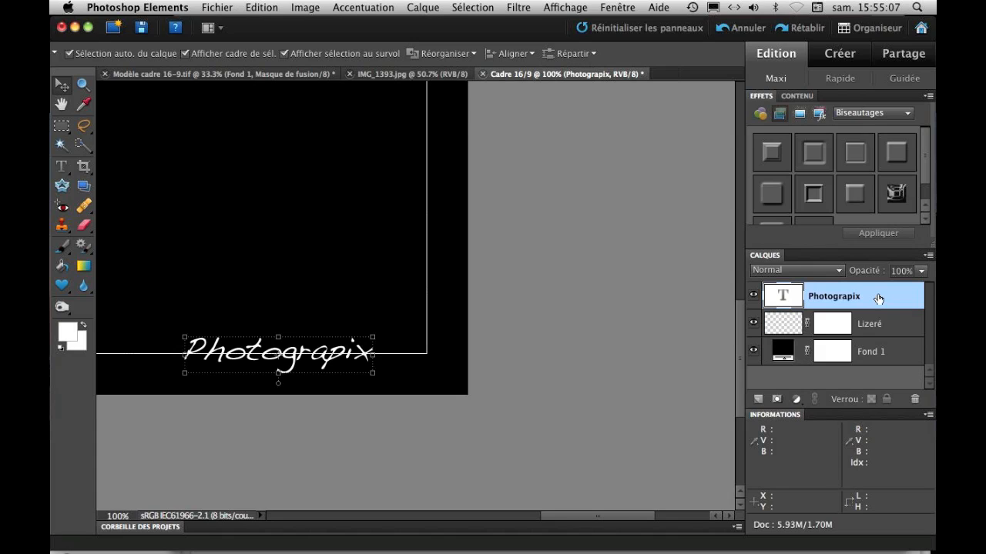
pyautogui.moveTo(856, 297); pyautogui.dragTo(870, 340)
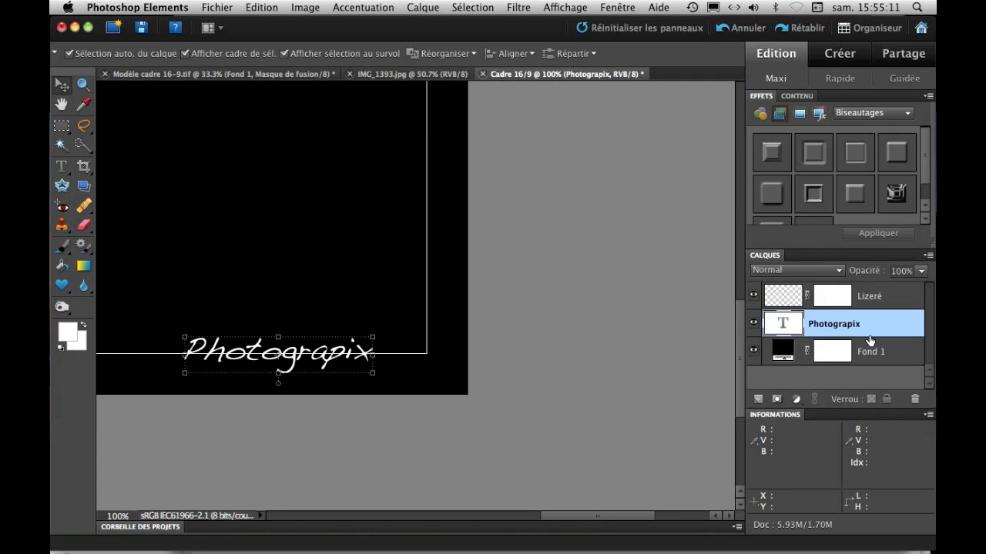
# Step: Hide the border line behind the Photograpix text with a soft 35 px black brush on the Lizeré mask, restoring the excess before the P in white
pyautogui.click(835, 305)
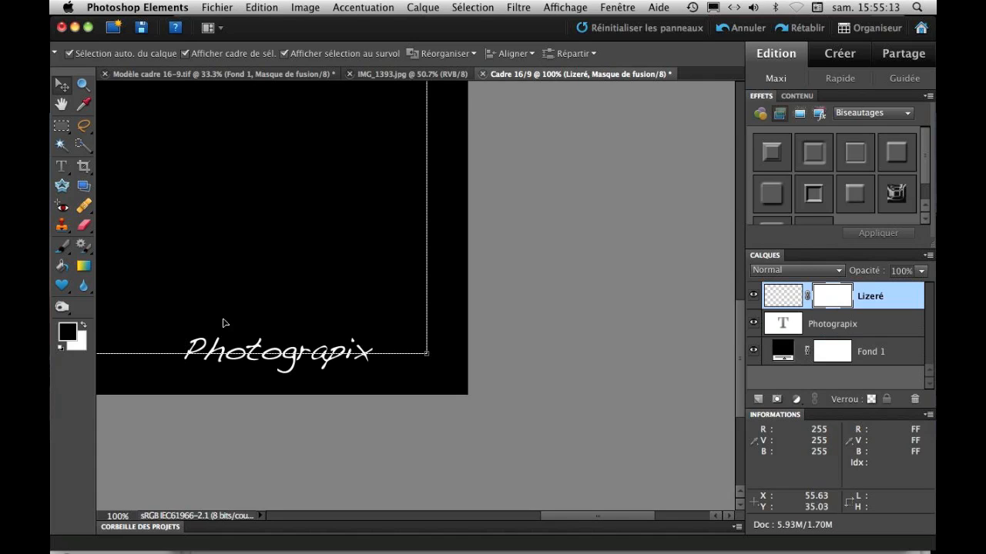
pyautogui.click(62, 244)
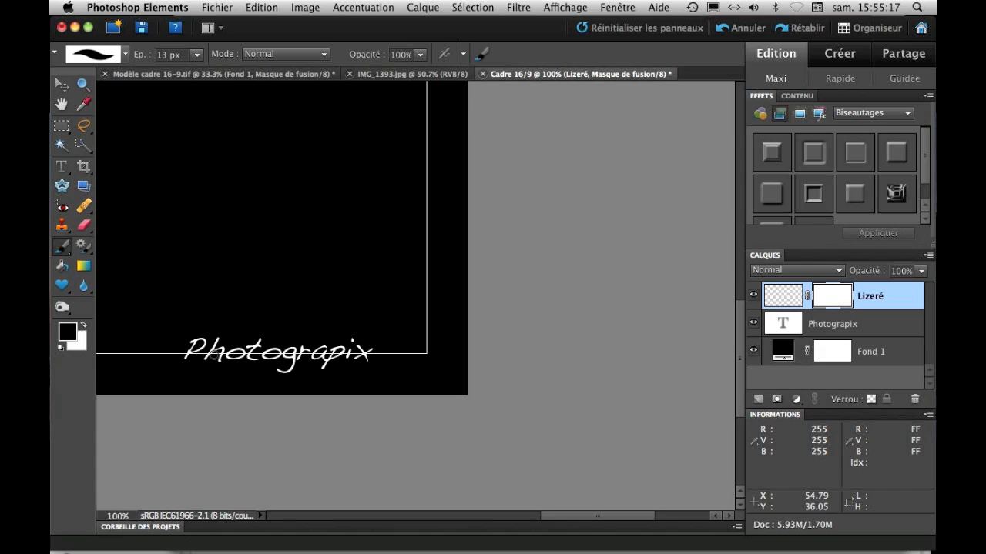
pyautogui.rightClick(205, 261)
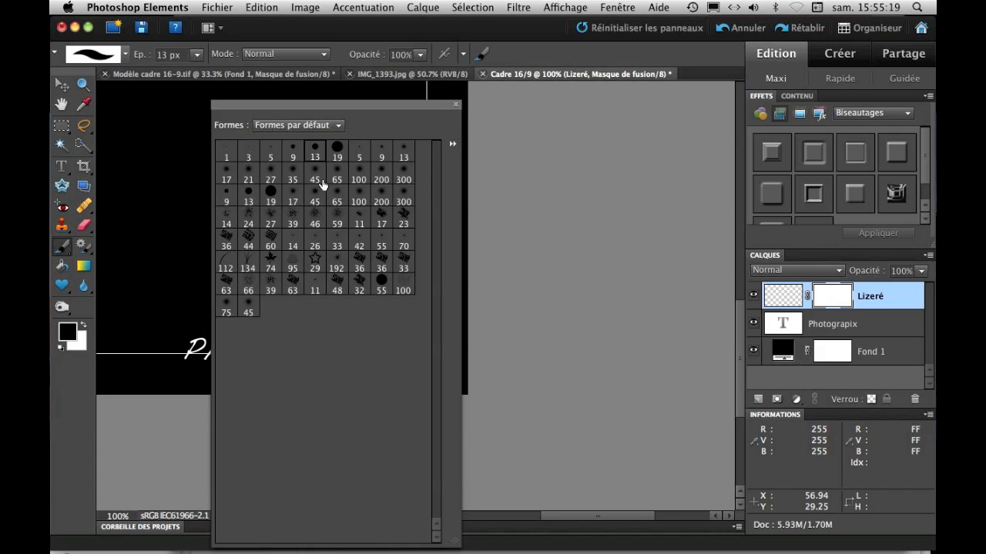
pyautogui.click(294, 175)
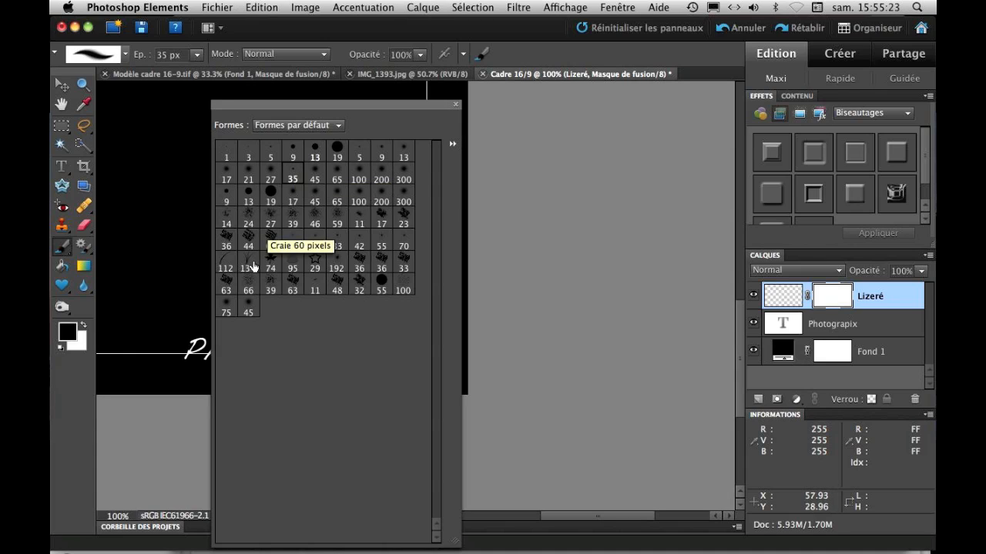
pyautogui.click(181, 353)
pyautogui.moveTo(181, 353); pyautogui.dragTo(373, 353)
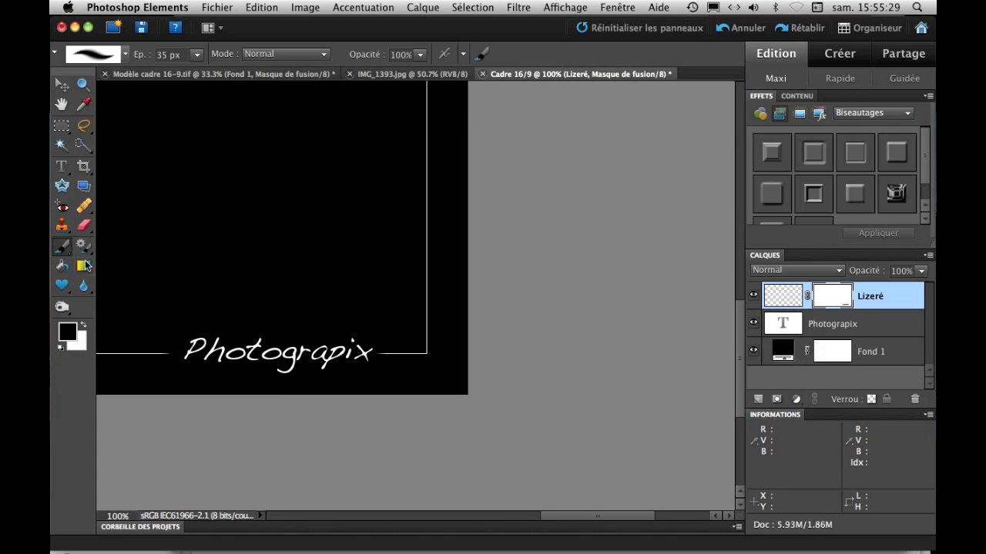
pyautogui.click(84, 325)
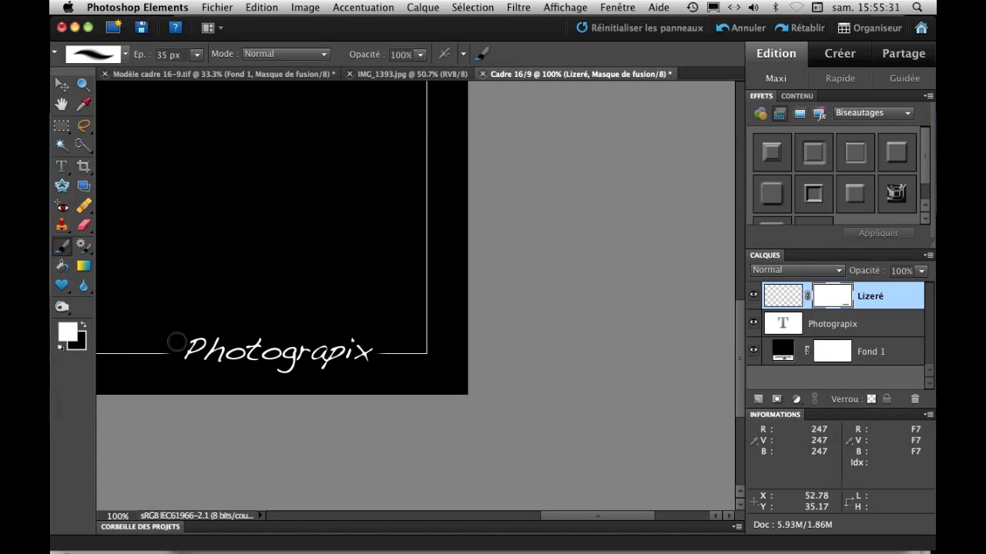
pyautogui.click(170, 353)
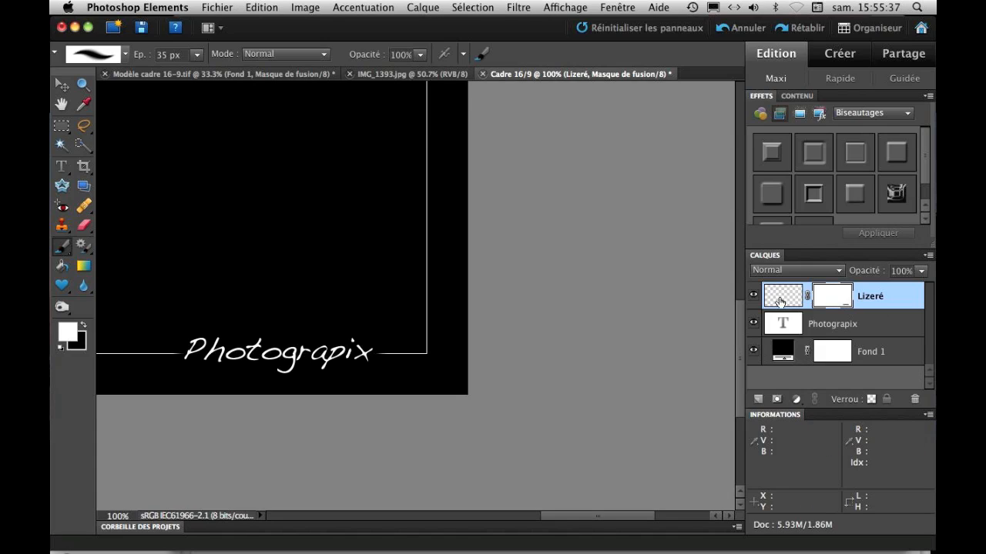
pyautogui.doubleClick(786, 328)
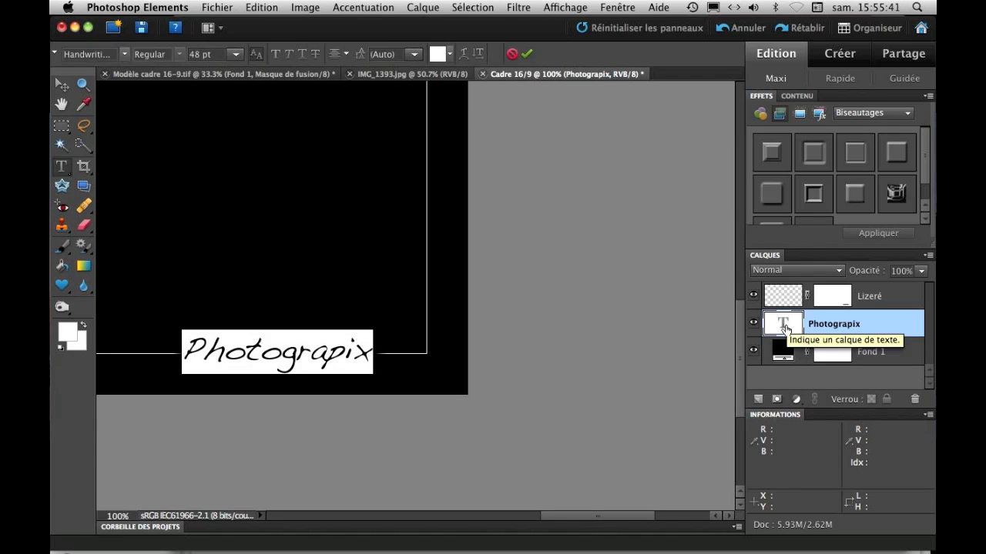
pyautogui.click(786, 296)
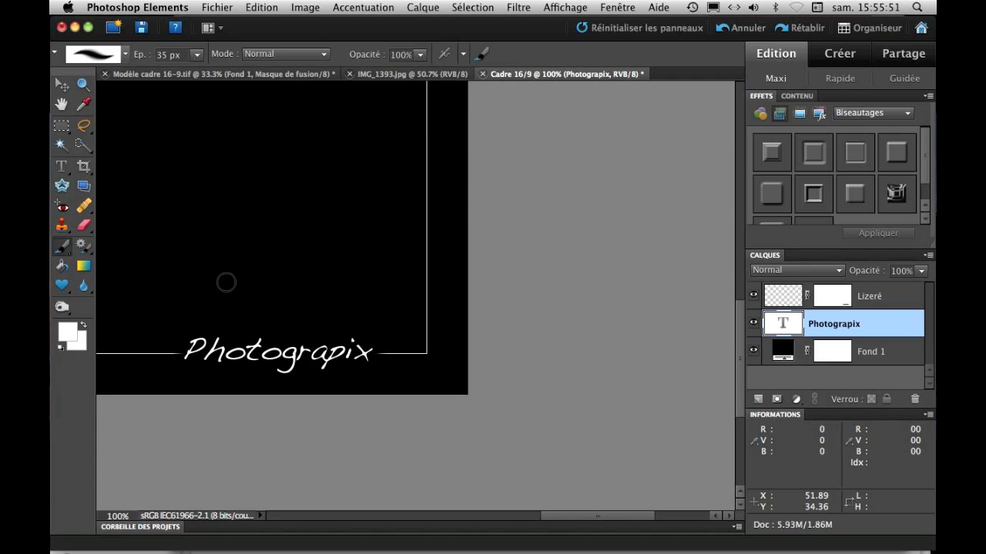
# Step: Select the whole canvas on the Lizeré layer and contract the selection by 80 pixels
pyautogui.press('super+minus')
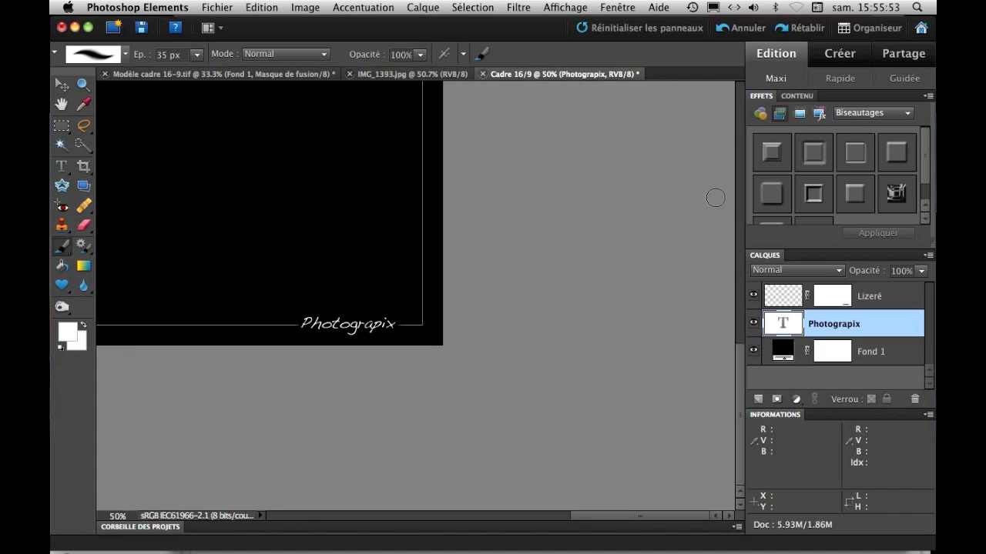
pyautogui.press('super+minus')
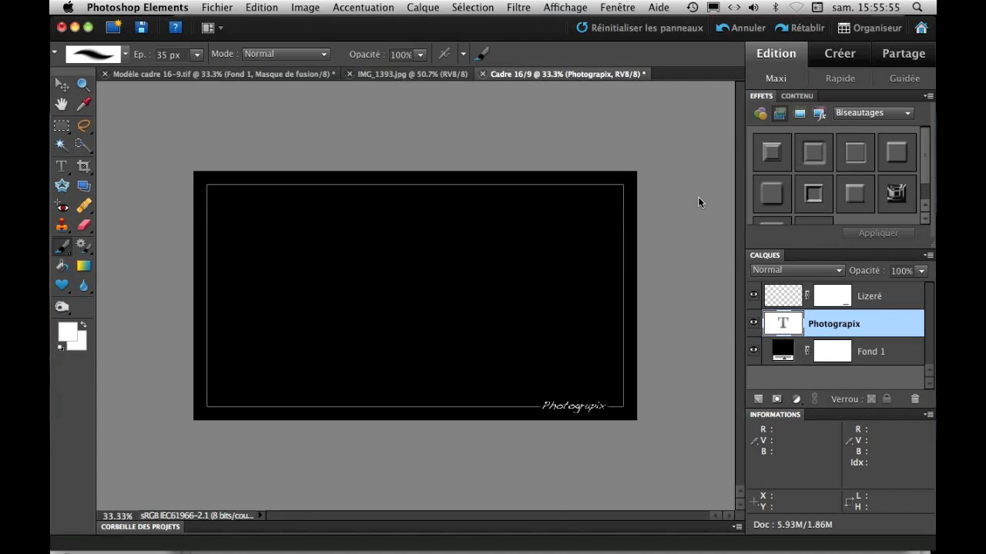
pyautogui.click(886, 305)
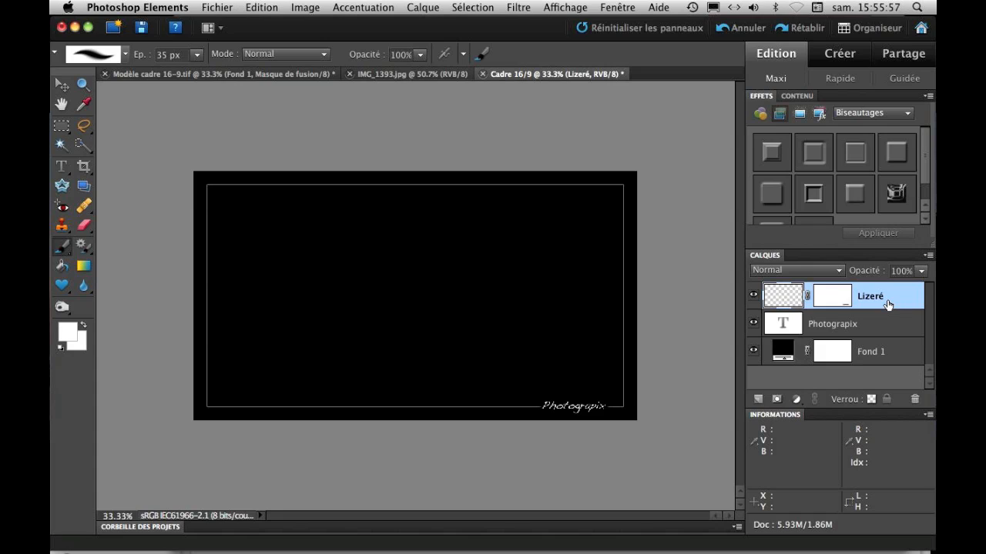
pyautogui.press('super+a')
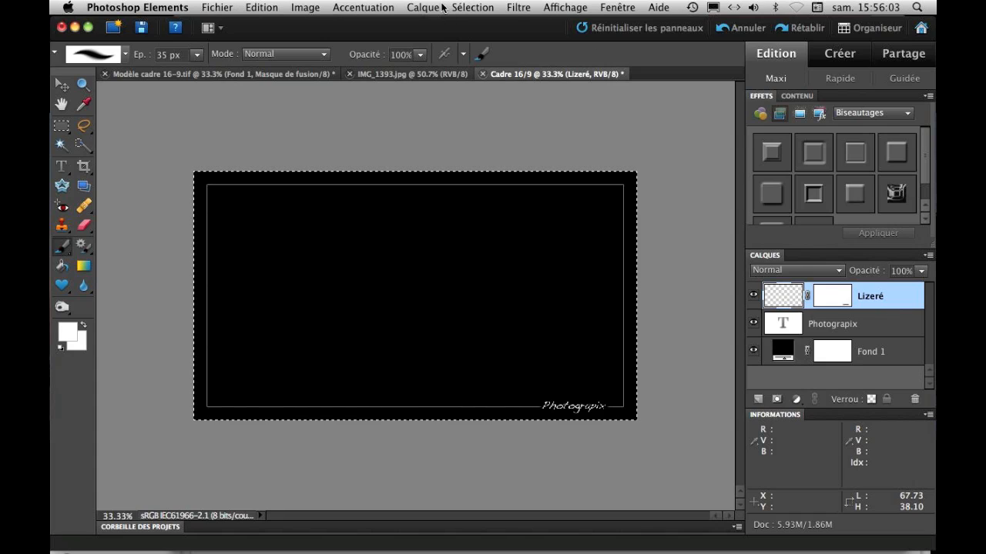
pyautogui.click(472, 8)
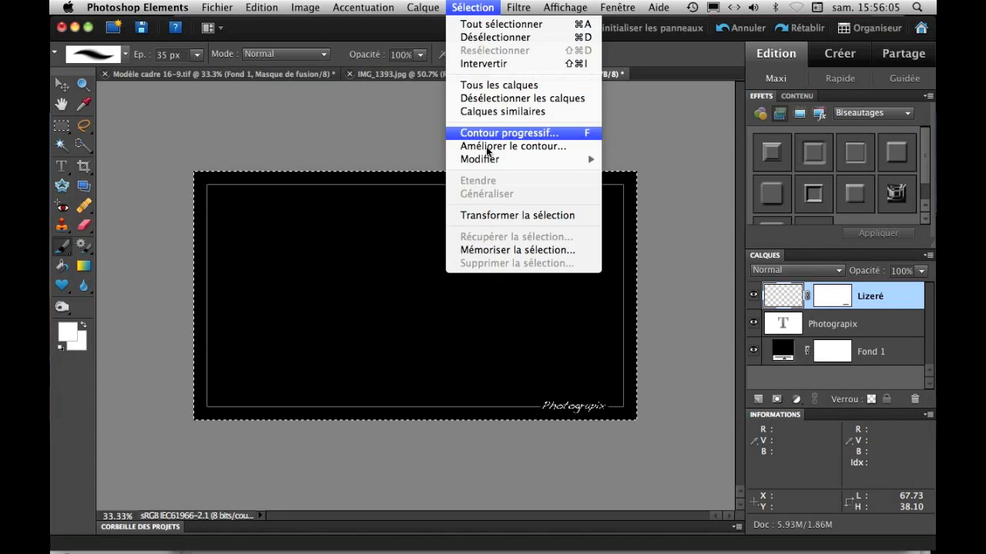
pyautogui.moveTo(524, 160)
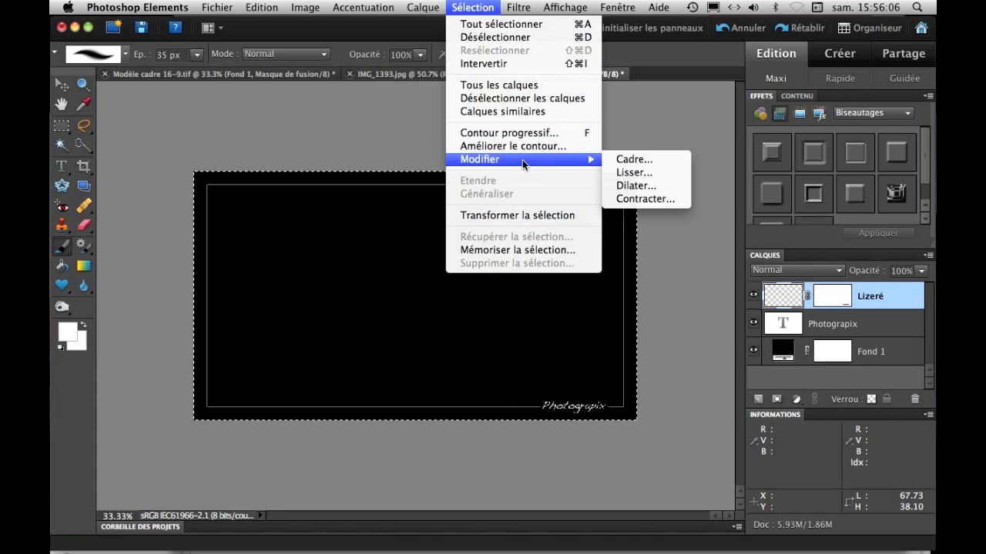
pyautogui.click(649, 199)
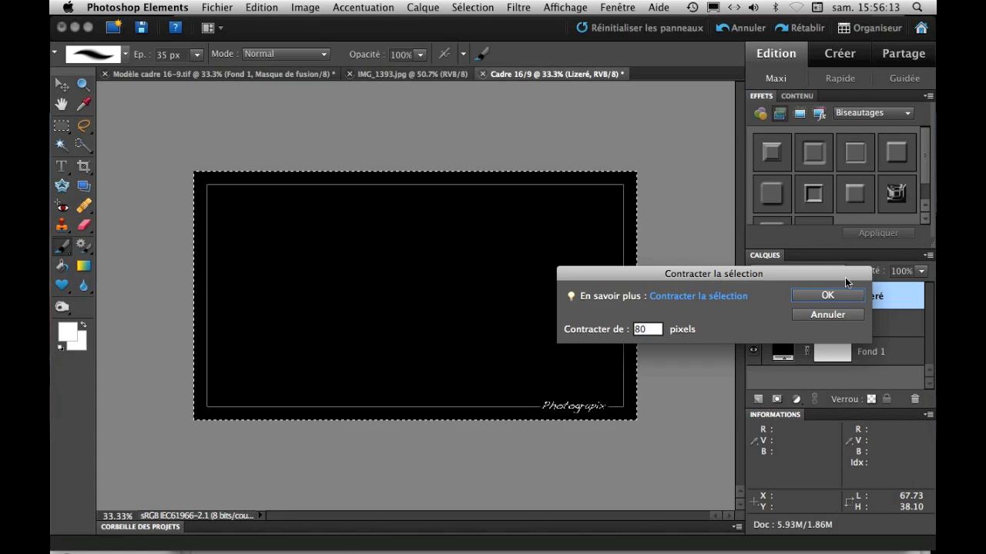
pyautogui.click(844, 296)
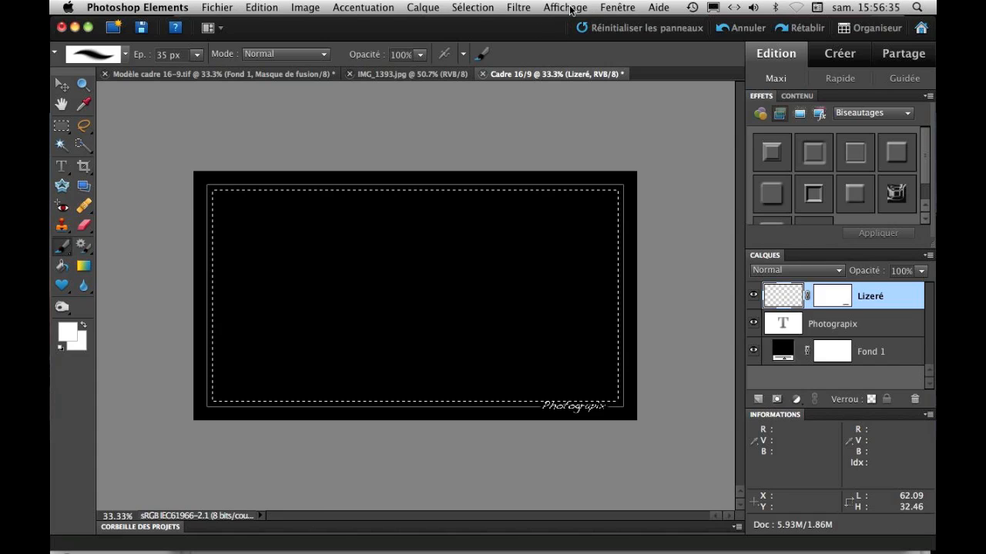
# Step: Toggle the Informations panel off and on again to read the selection's width and height
pyautogui.click(620, 7)
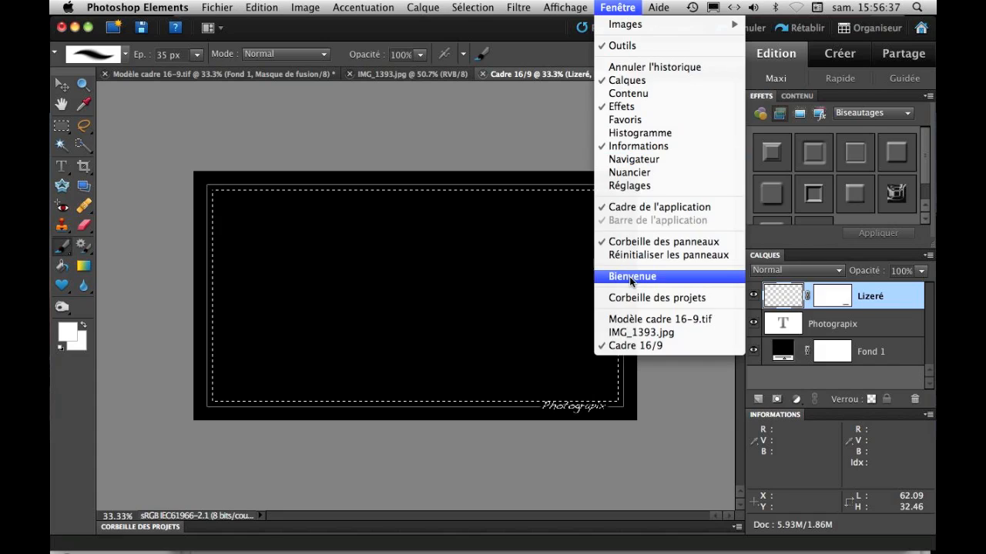
pyautogui.click(627, 147)
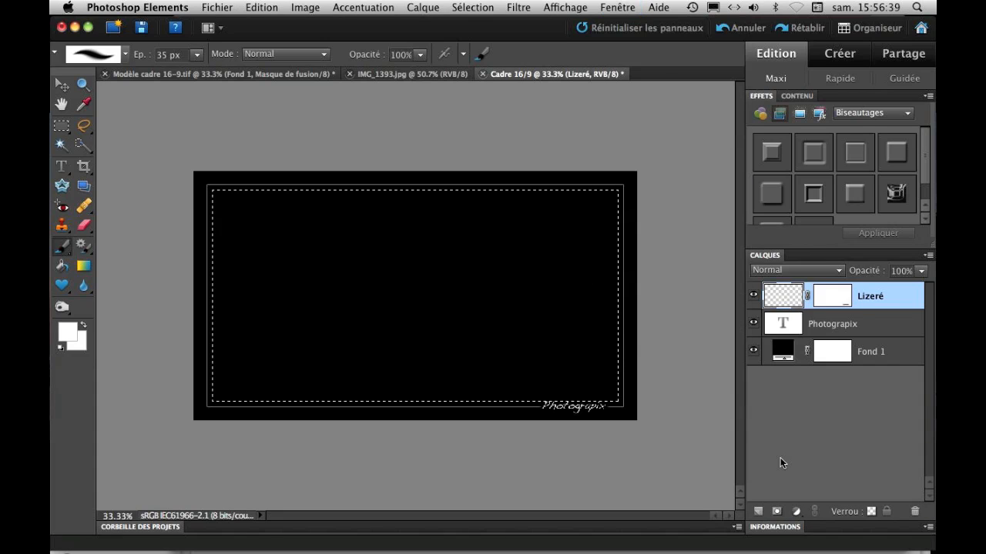
pyautogui.click(627, 8)
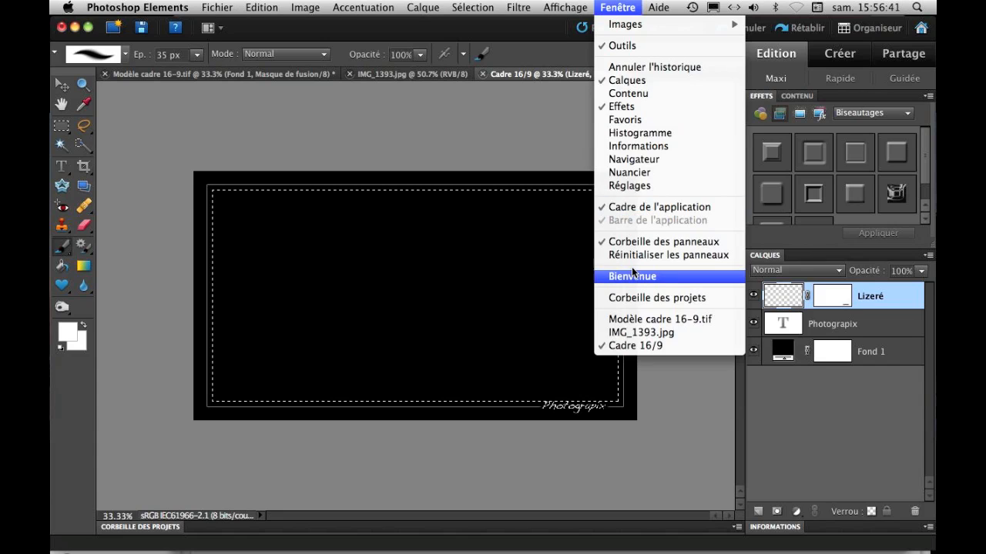
pyautogui.click(631, 145)
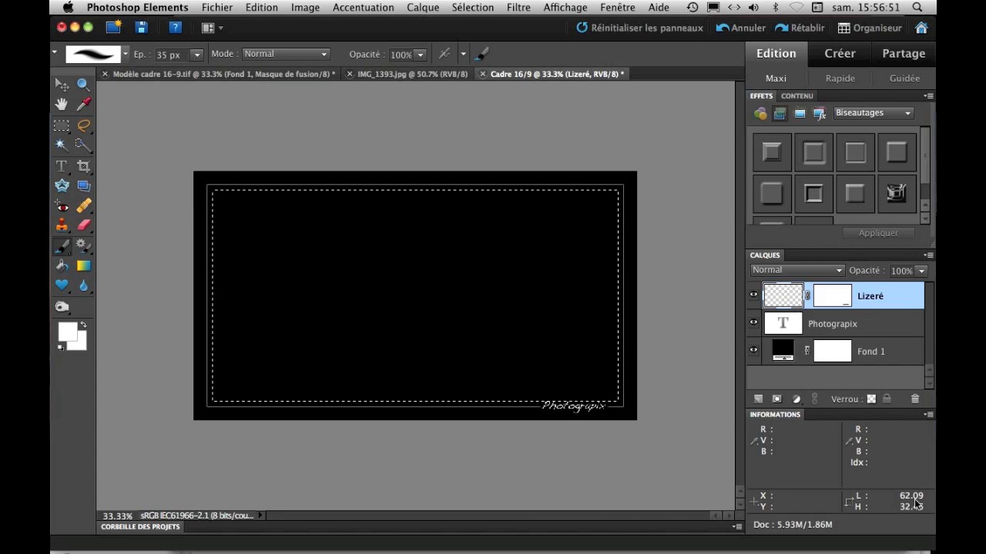
# Step: Set the Crop tool for IMG_1393.jpg to 62.09 cm wide, 32.46 cm high and a resolution of 72 pixels per inch
pyautogui.click(419, 75)
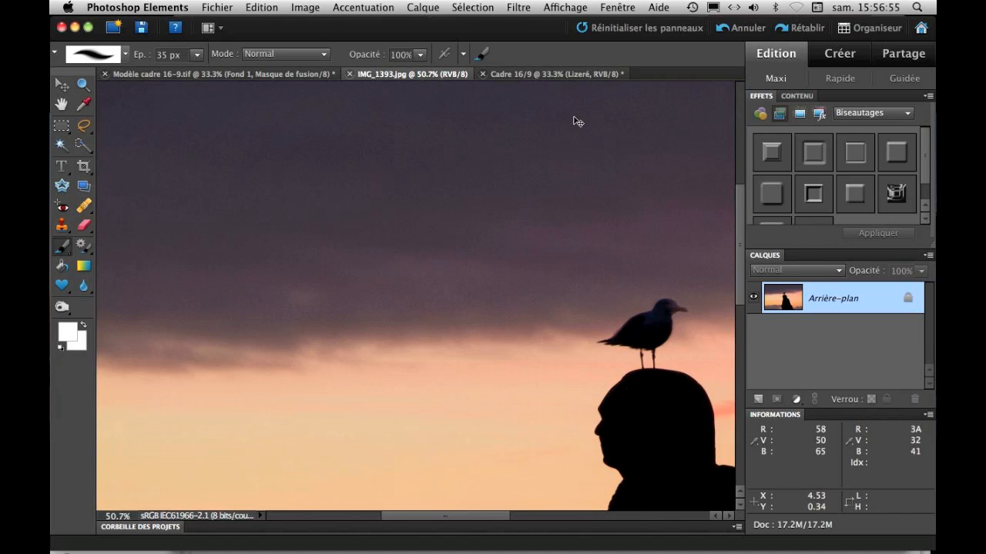
pyautogui.press('super+minus')
pyautogui.press('super+minus')
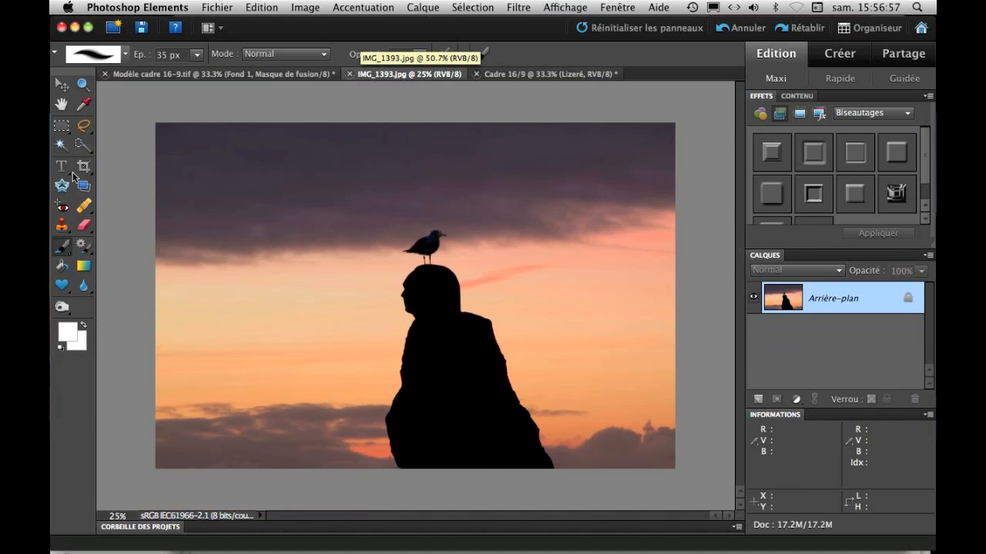
pyautogui.click(82, 168)
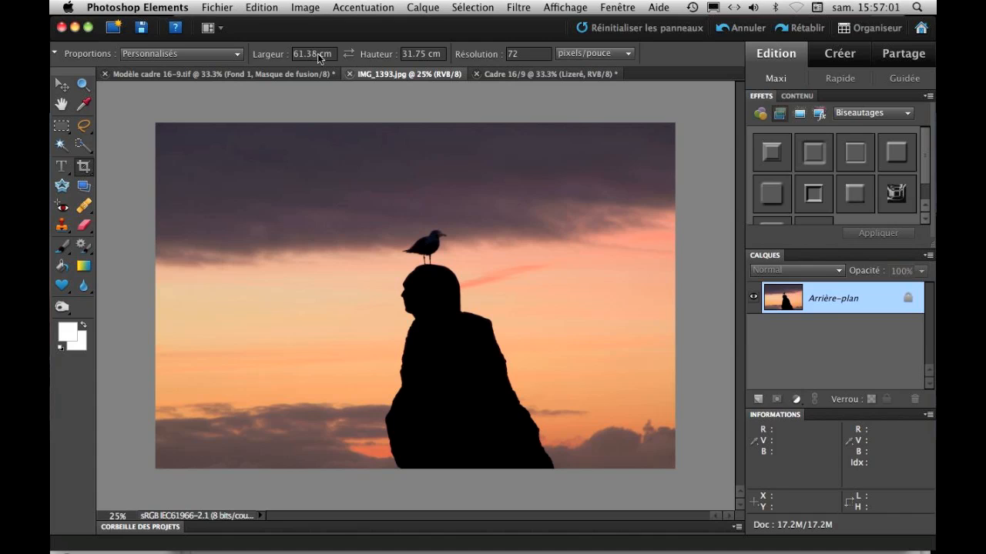
pyautogui.click(535, 74)
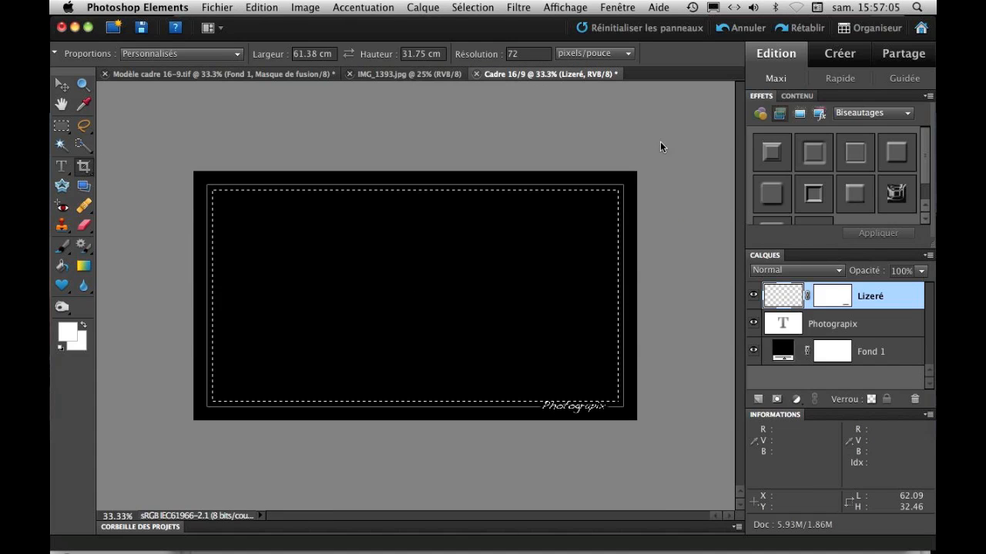
pyautogui.click(421, 73)
pyautogui.click(318, 56)
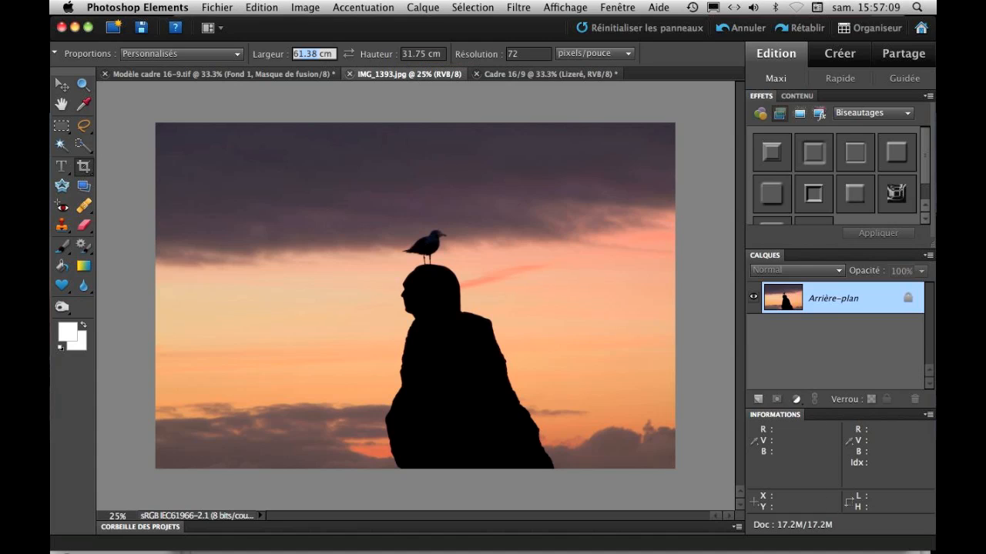
pyautogui.write('6')
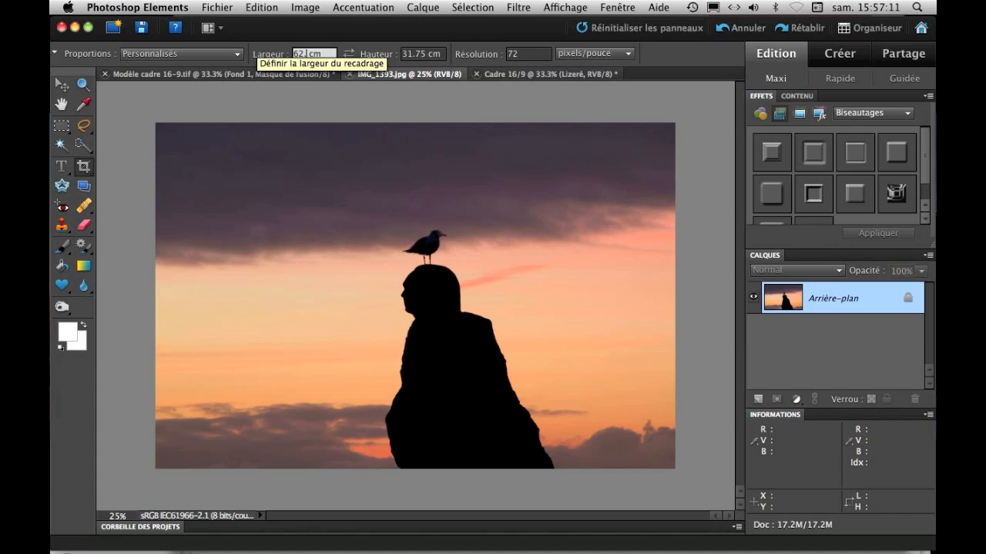
pyautogui.click(423, 55)
pyautogui.write('32')
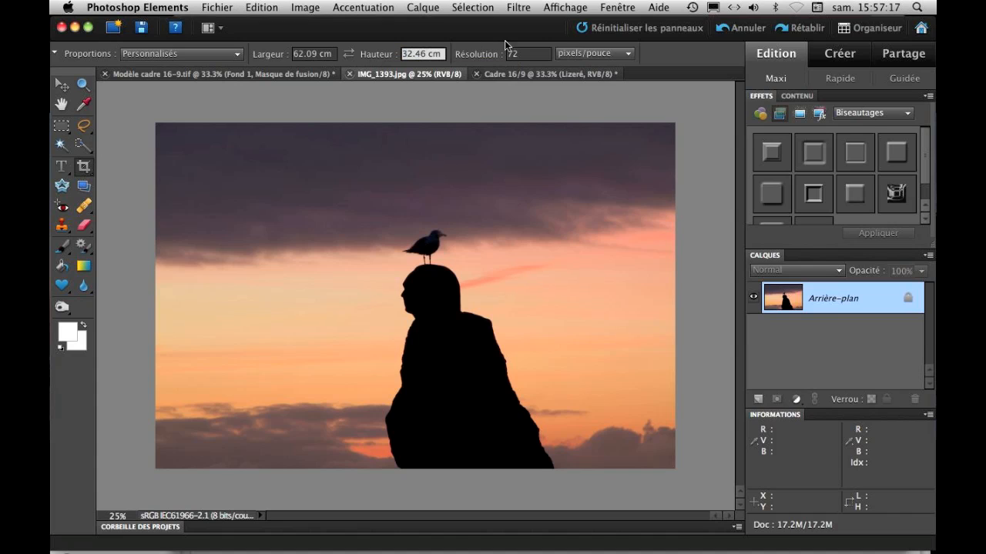
pyautogui.click(519, 56)
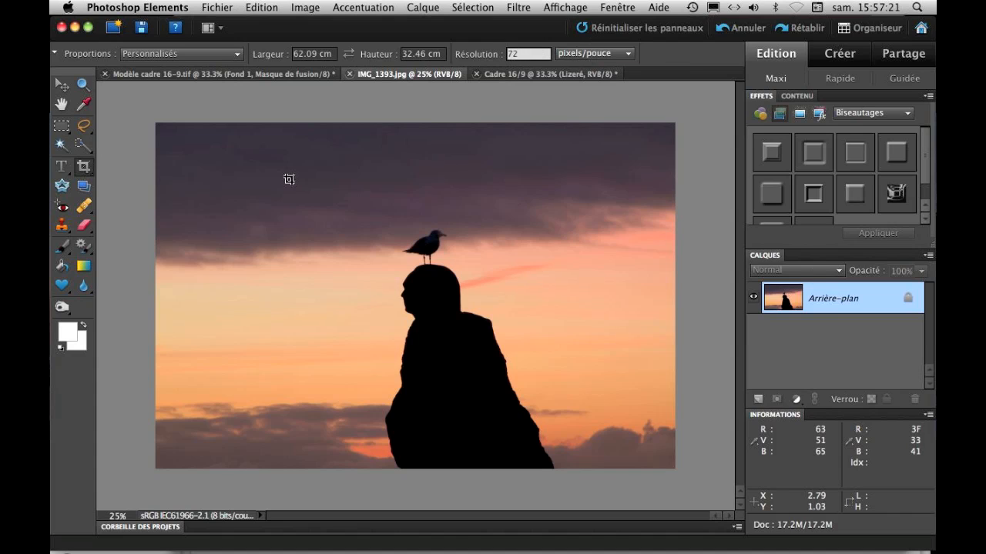
# Step: Crop IMG_1393.jpg around the seagull and statue, from the photo's left edge to just beyond the silhouette
pyautogui.moveTo(148, 162)
pyautogui.mouseDown()
pyautogui.moveTo(444, 326)
pyautogui.moveTo(636, 465)
pyautogui.mouseUp()
pyautogui.moveTo(519, 326); pyautogui.dragTo(522, 351)
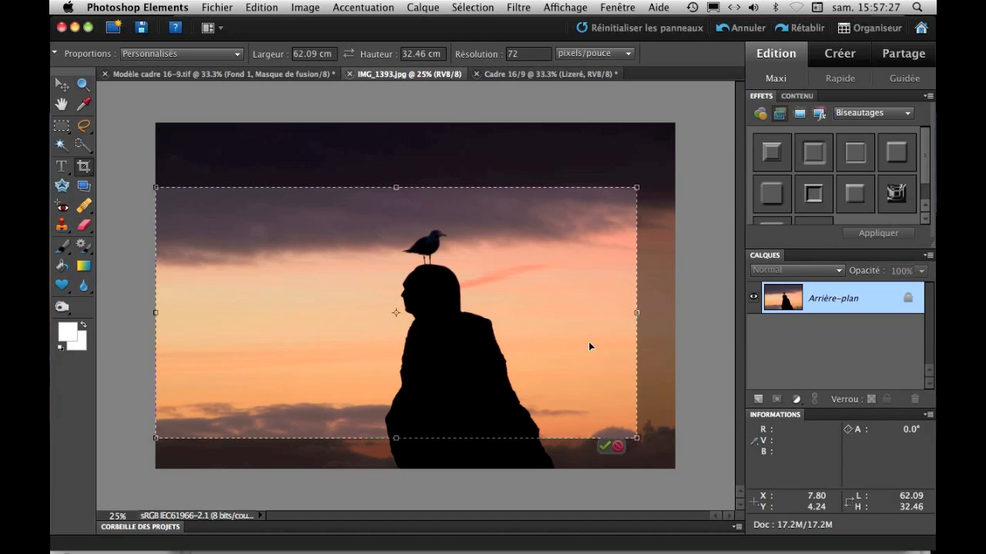
pyautogui.moveTo(636, 186); pyautogui.dragTo(586, 212)
pyautogui.moveTo(494, 290); pyautogui.dragTo(502, 283)
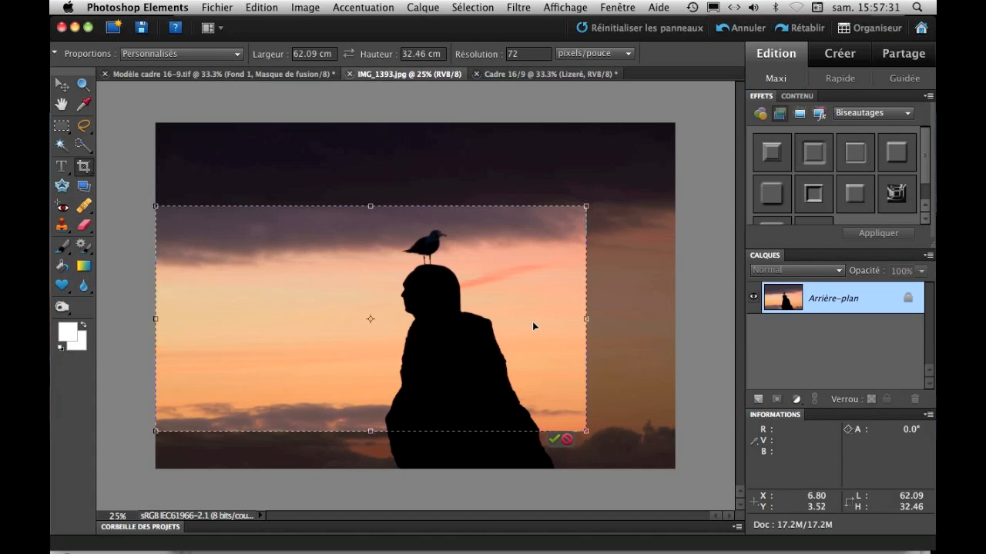
pyautogui.click(554, 440)
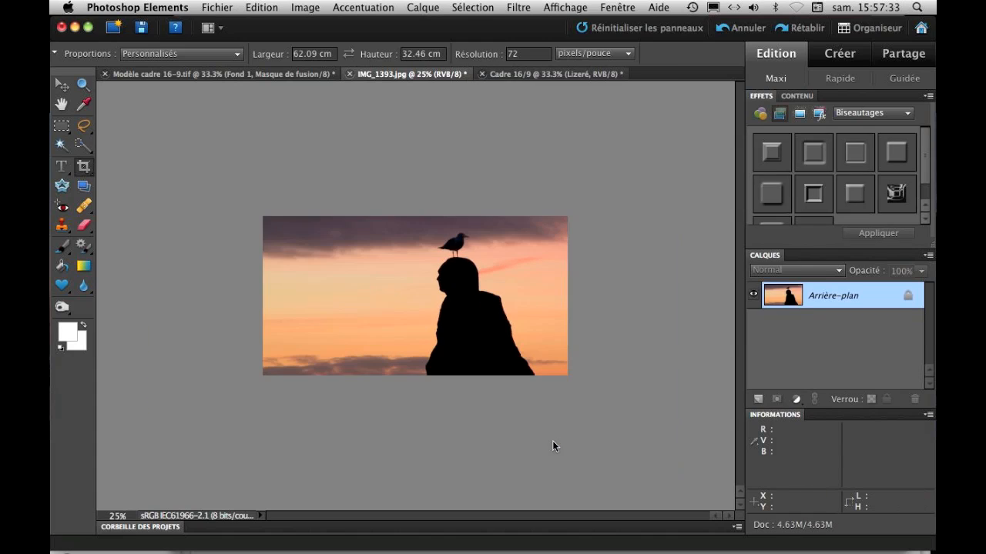
# Step: Duplicate the cropped photo's Arrière-plan layer into the Cadre 16/9 document and switch to that document
pyautogui.rightClick(816, 301)
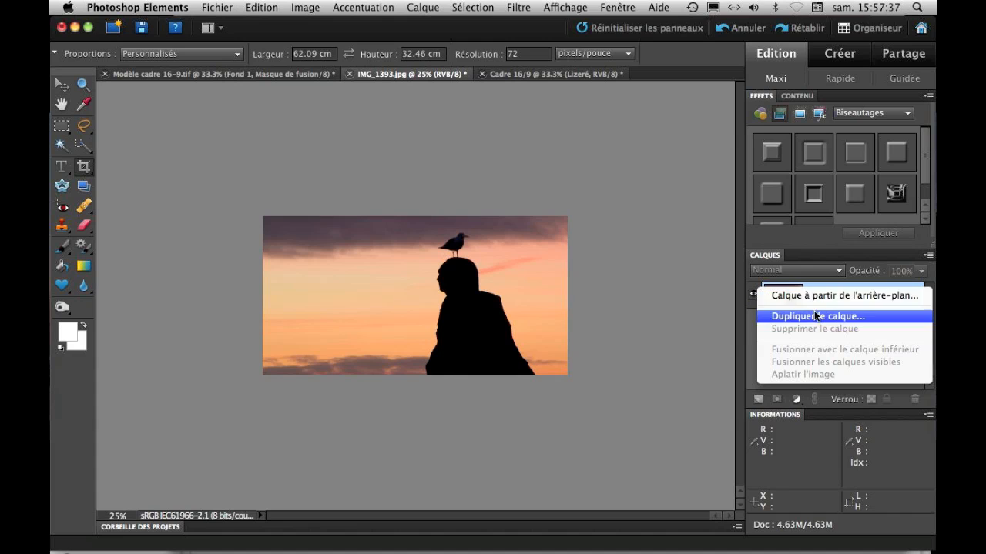
pyautogui.click(817, 316)
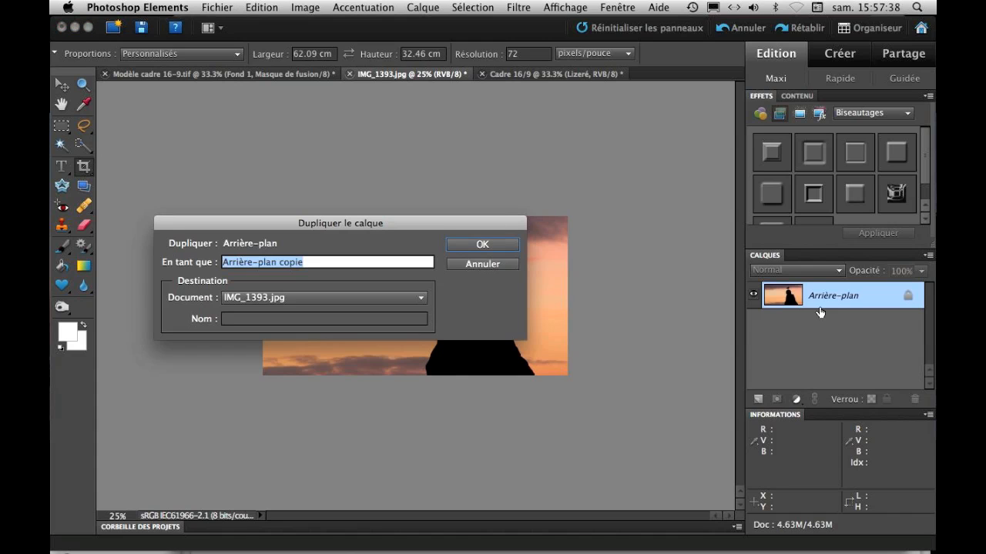
pyautogui.click(423, 299)
pyautogui.click(263, 309)
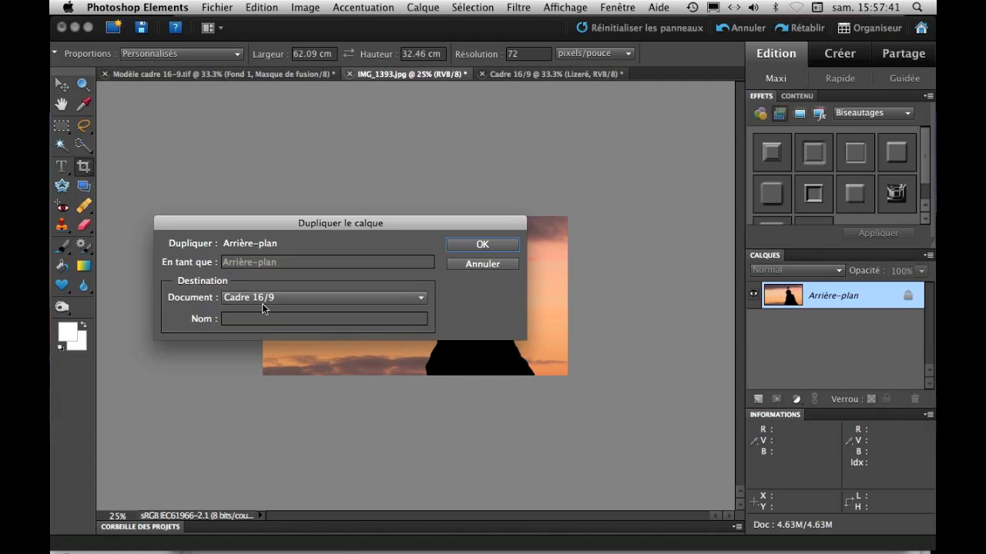
pyautogui.click(504, 247)
pyautogui.click(540, 73)
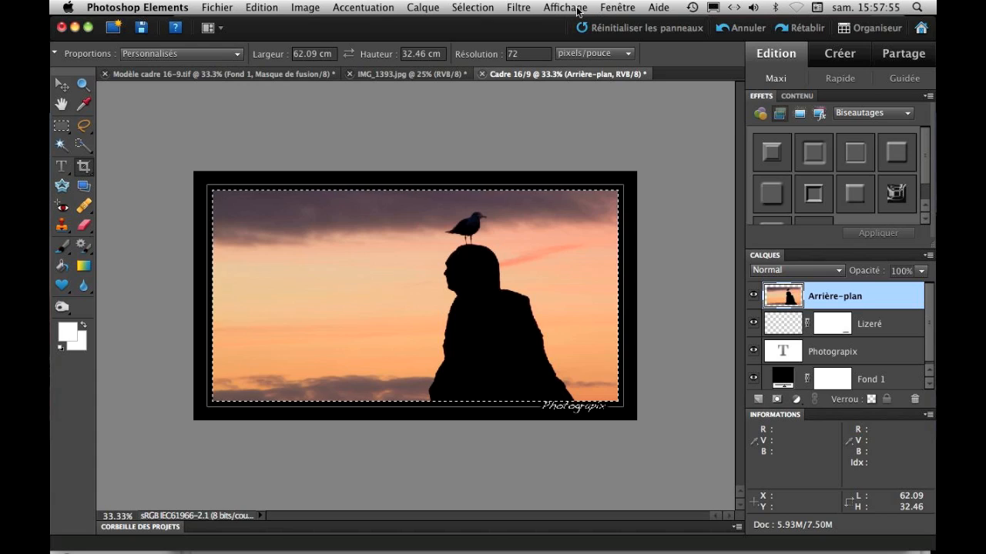
# Step: Save the current selection around the photo as a new selection named Cadre
pyautogui.click(472, 8)
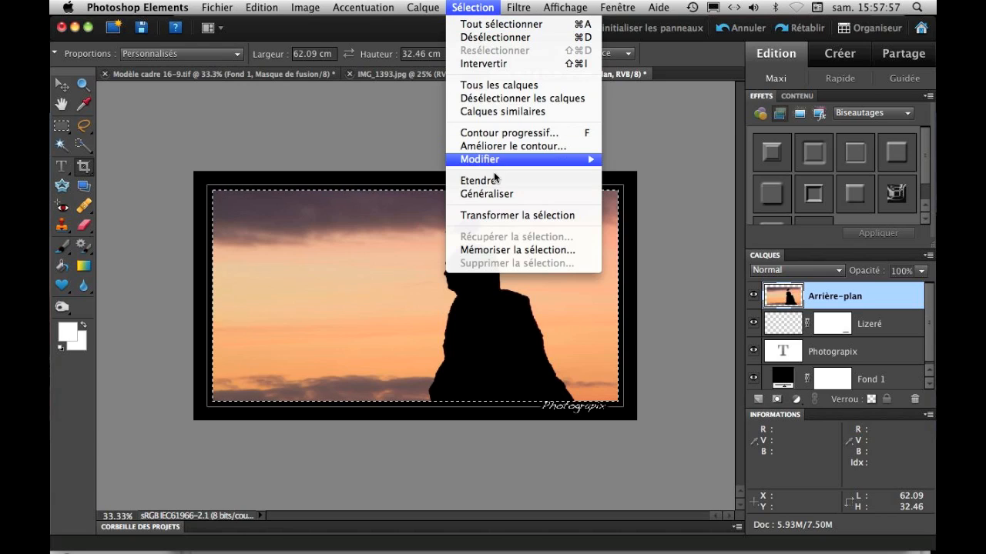
pyautogui.click(514, 250)
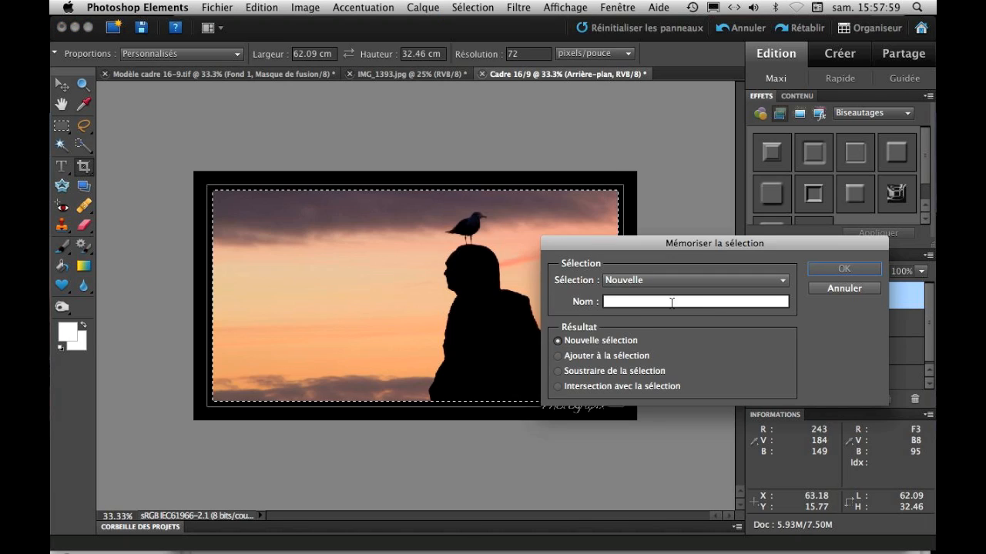
pyautogui.write('Cadre')
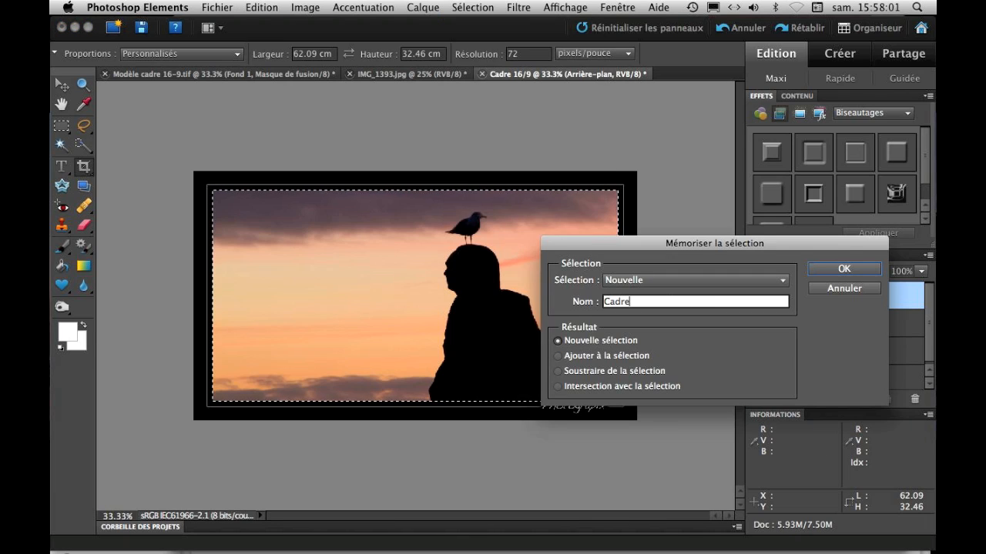
pyautogui.click(844, 269)
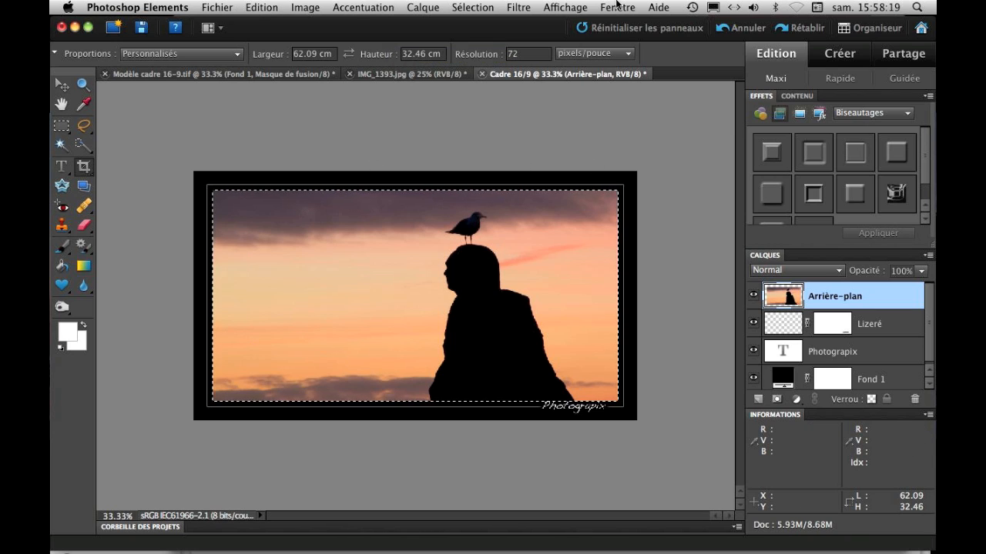
# Step: Check the saved Cadre selection in the options for loading a selection
pyautogui.click(472, 8)
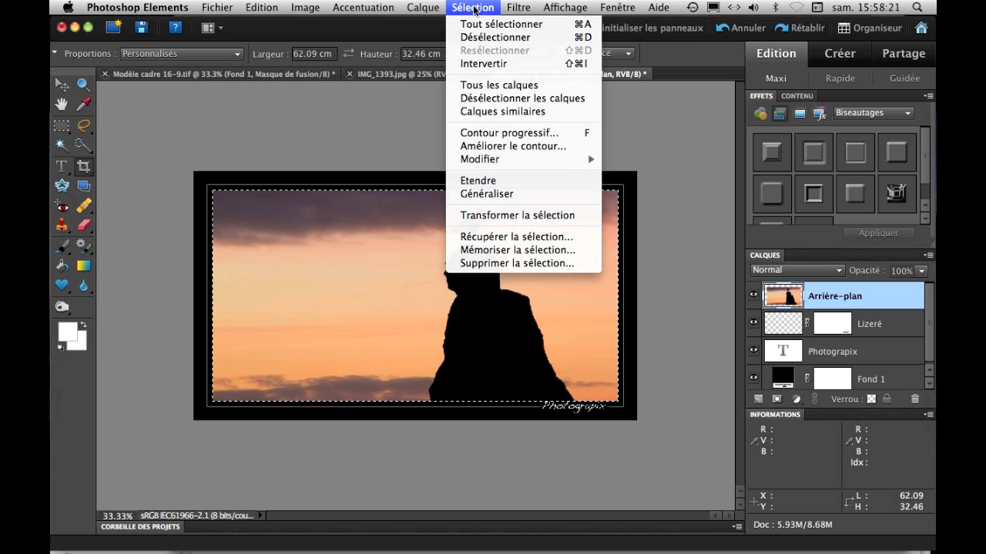
pyautogui.click(509, 240)
pyautogui.click(616, 278)
pyautogui.click(738, 274)
pyautogui.click(738, 274)
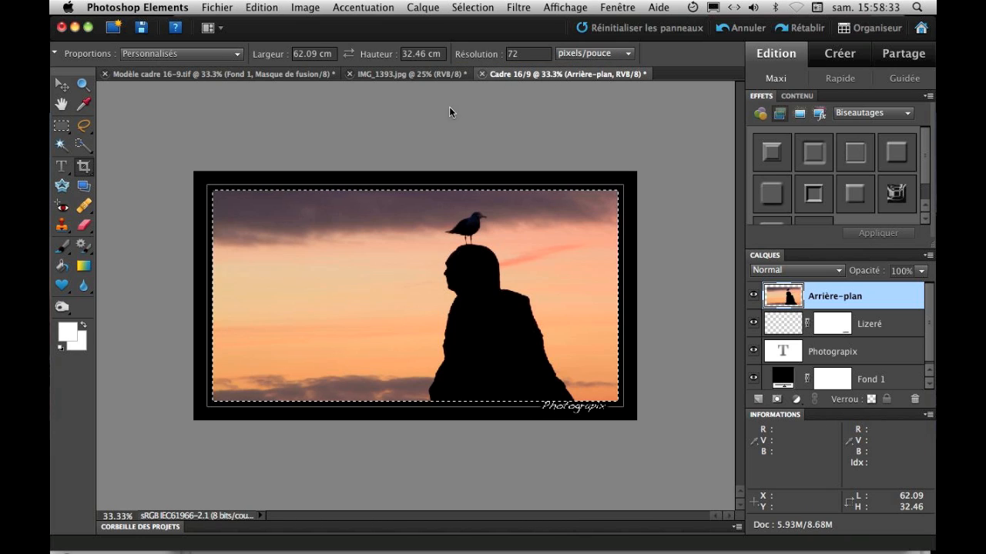
# Step: Review the cropped IMG_1393.jpg, return to Cadre 16/9 and deselect the photo area
pyautogui.click(421, 75)
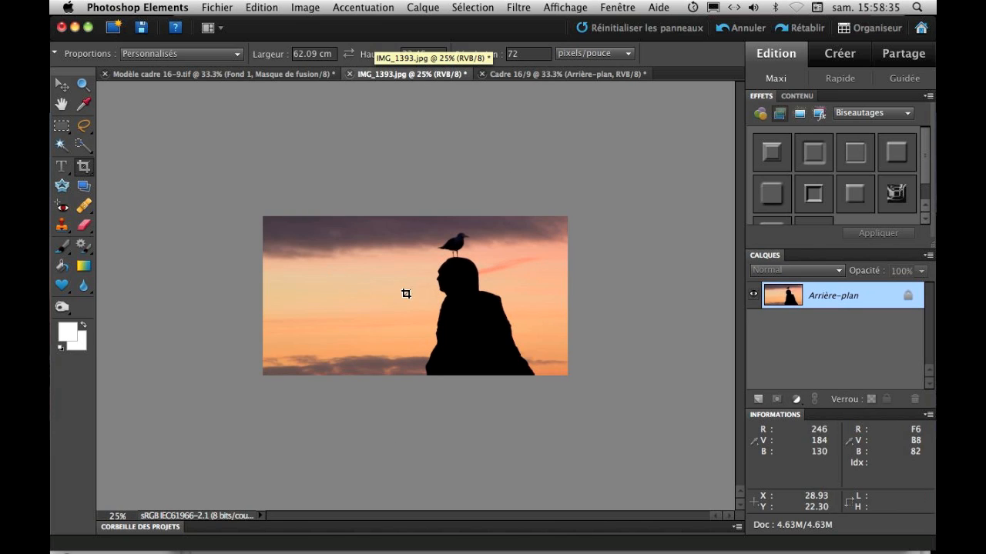
pyautogui.click(526, 76)
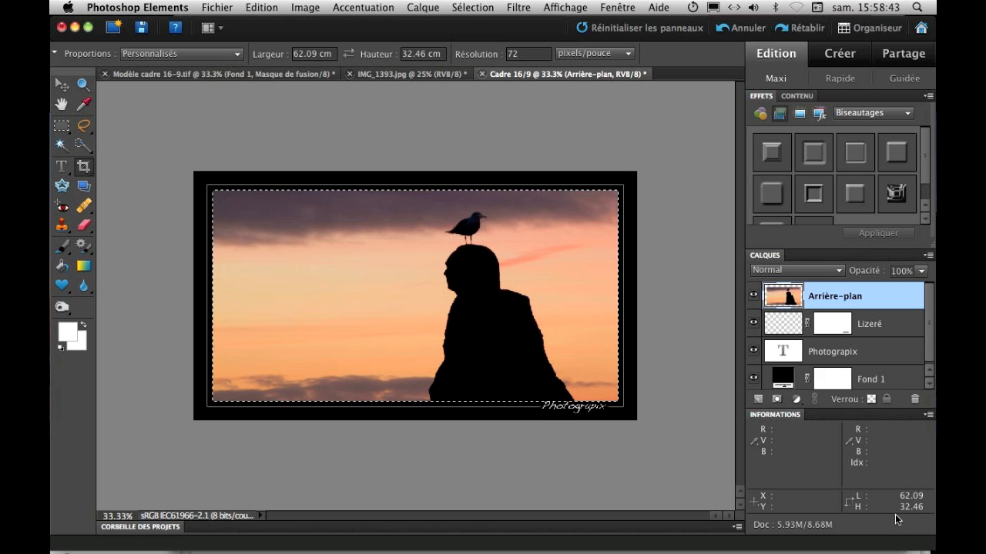
pyautogui.press('super+d')
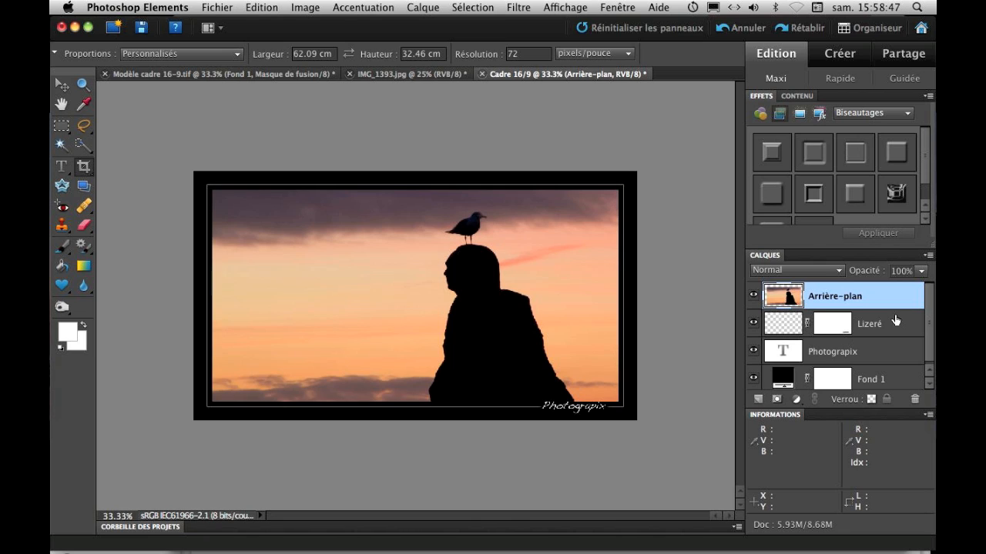
# Step: Add an Inverser adjustment layer directly above the Lizeré layer, and hide it to restore the black frame
pyautogui.moveTo(891, 302); pyautogui.dragTo(858, 322)
pyautogui.click(883, 328)
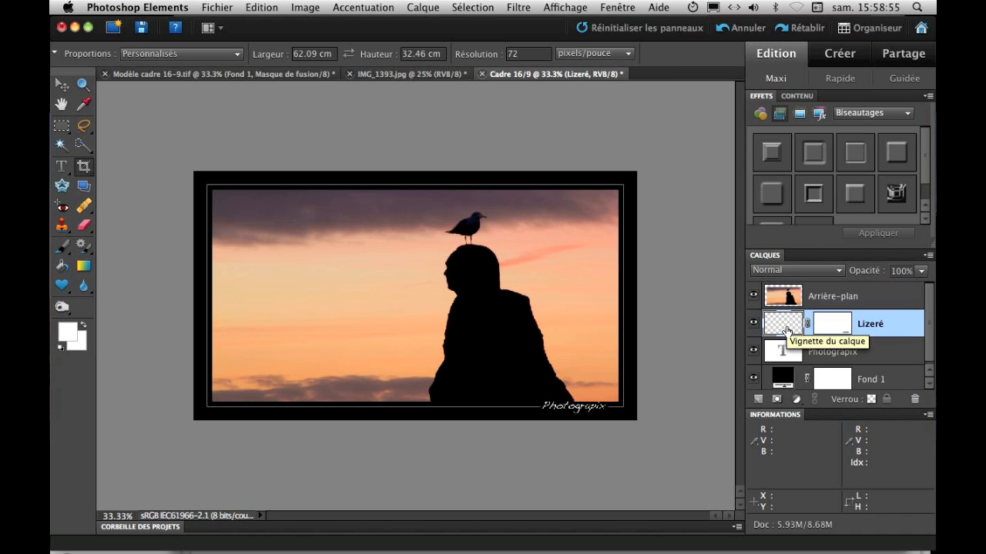
pyautogui.click(796, 400)
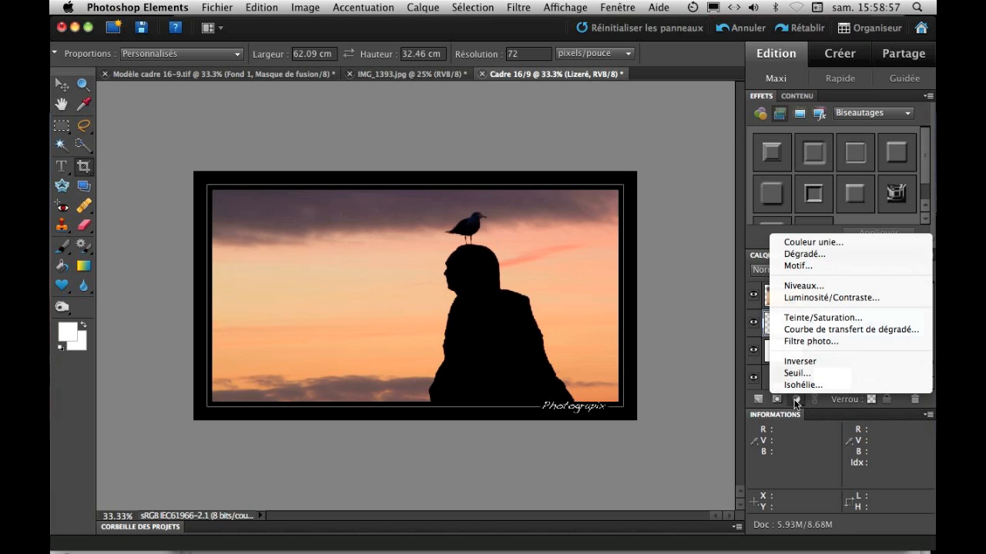
pyautogui.click(795, 401)
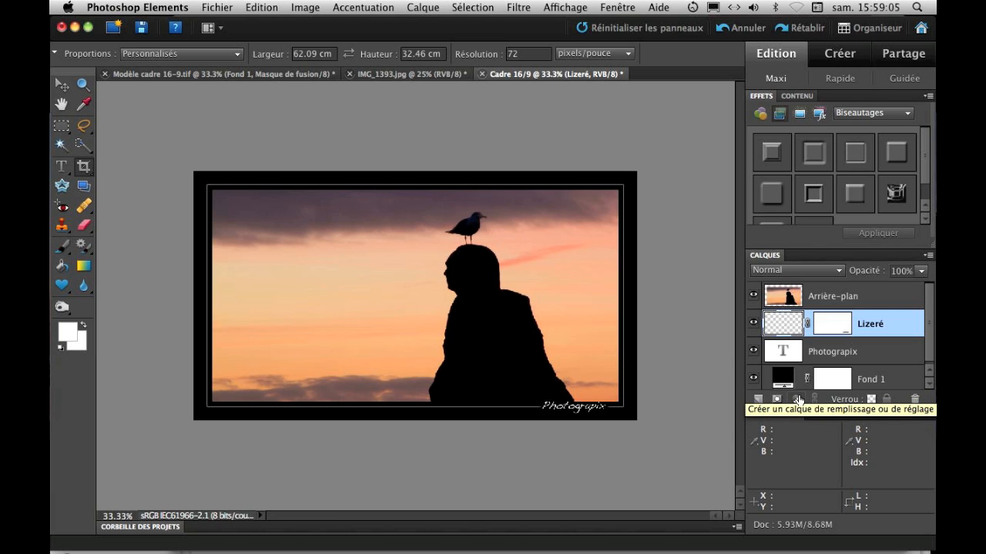
pyautogui.click(797, 400)
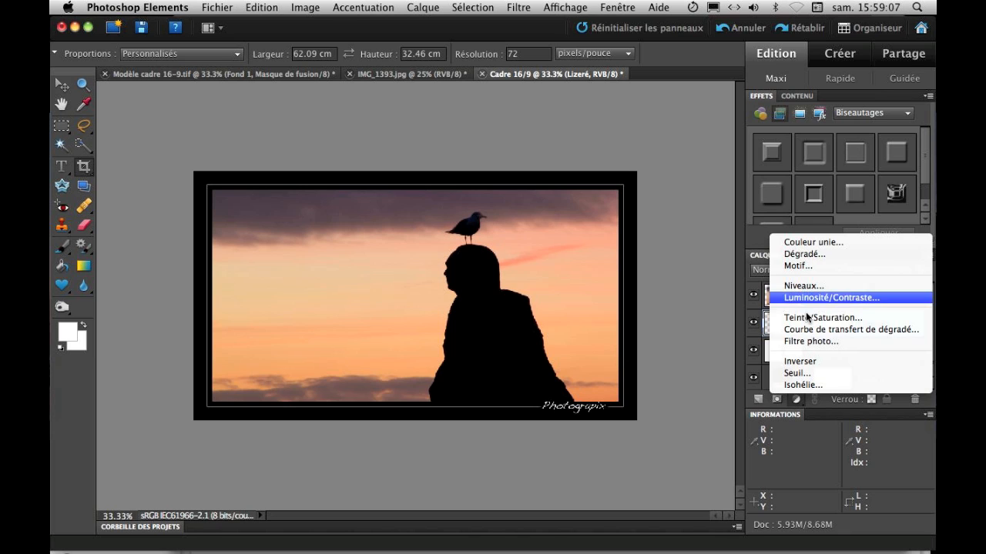
pyautogui.click(810, 363)
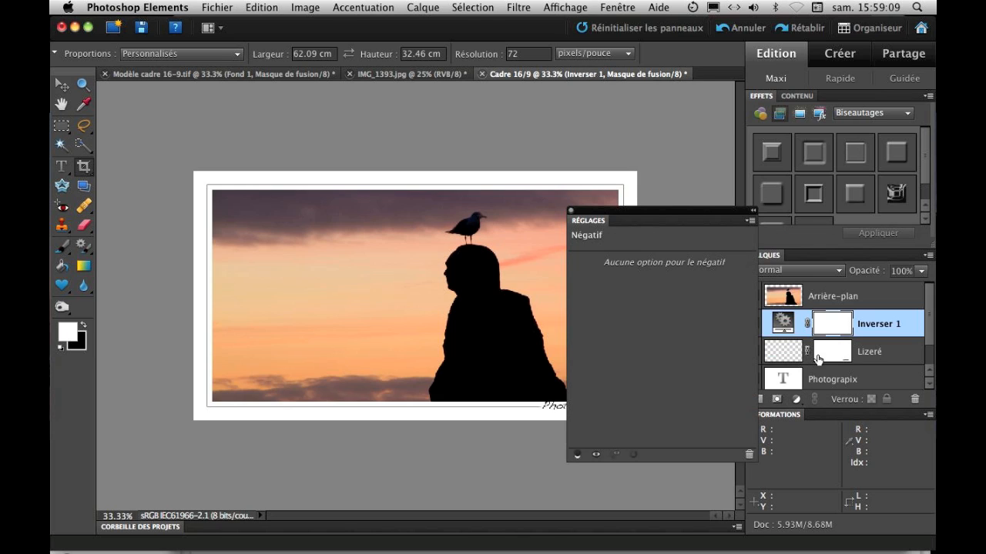
pyautogui.click(571, 210)
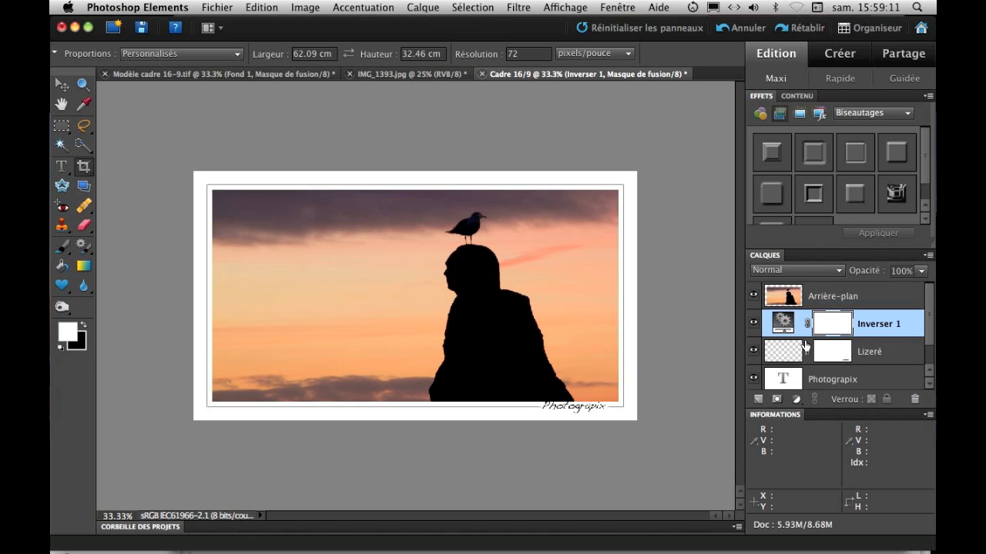
pyautogui.click(754, 323)
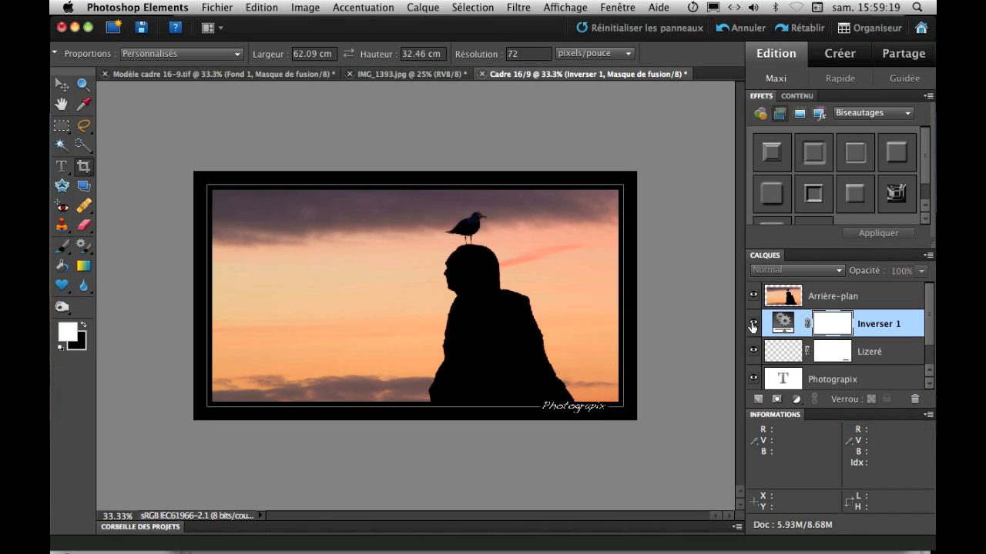
# Step: Toggle the Inverser 1 layer to compare the frame colours, leaving it visible for the white frame
pyautogui.click(753, 324)
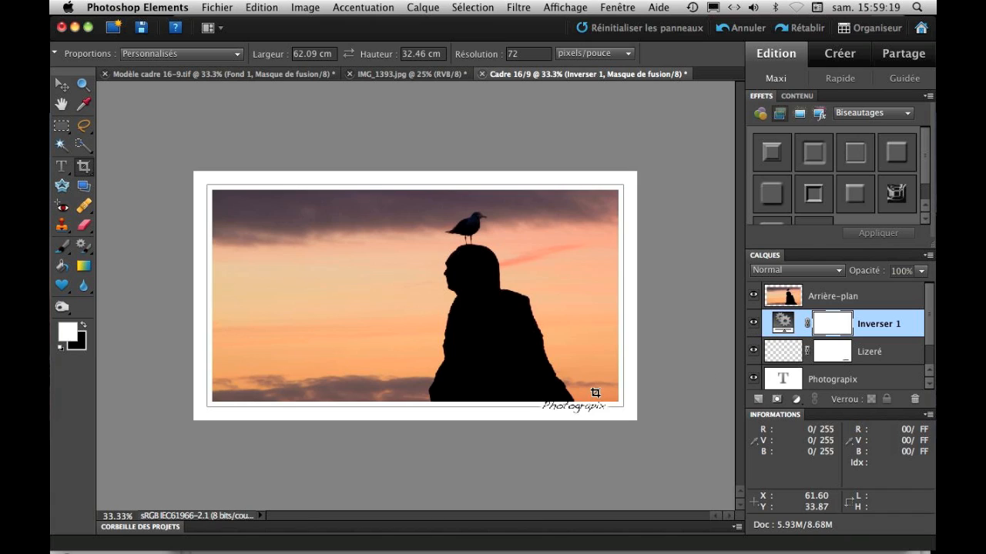
pyautogui.click(755, 324)
pyautogui.click(755, 323)
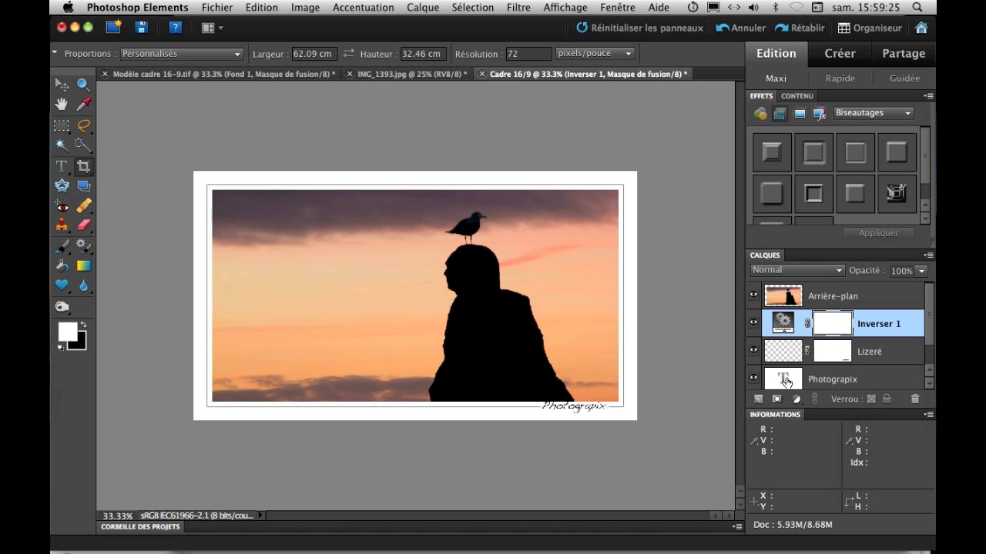
# Step: Reduce the Photograpix signature text to 36 pt
pyautogui.press('super+plus')
pyautogui.press('super+plus')
pyautogui.moveTo(621, 388); pyautogui.dragTo(476, 206)
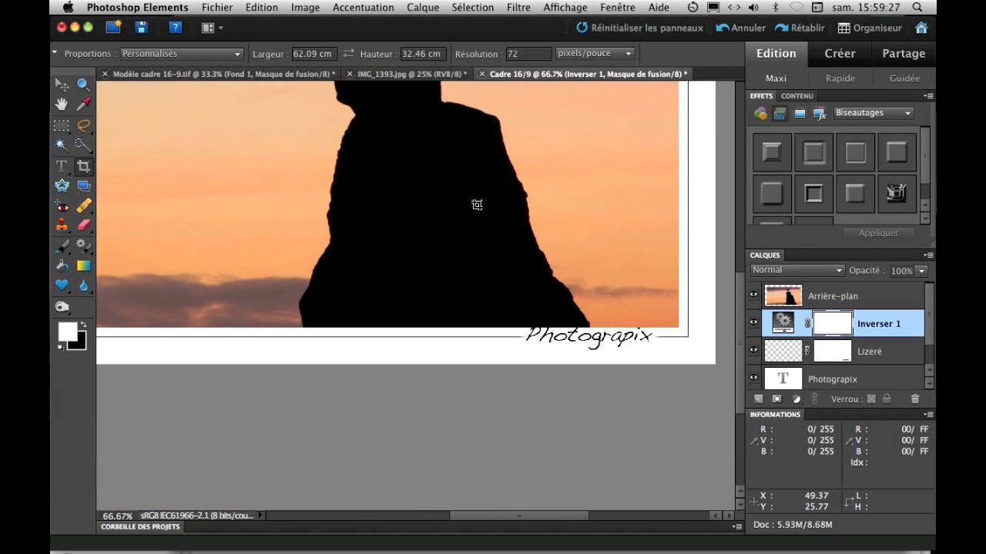
pyautogui.doubleClick(781, 380)
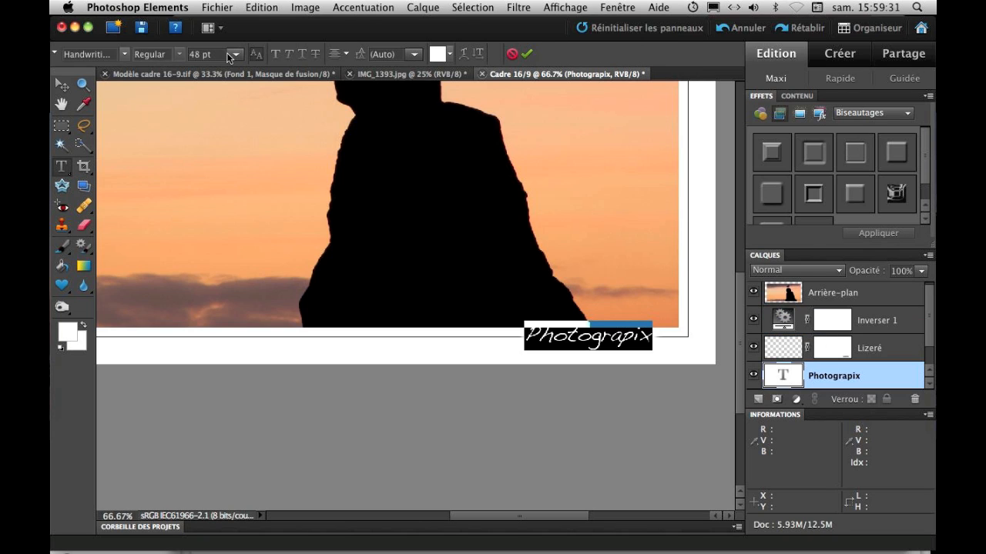
pyautogui.click(229, 56)
pyautogui.click(219, 204)
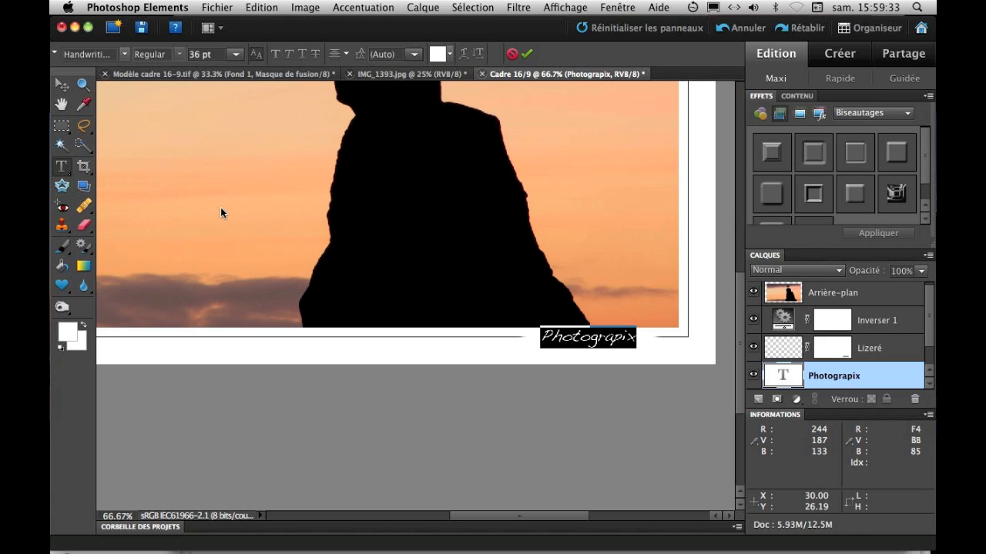
pyautogui.click(529, 54)
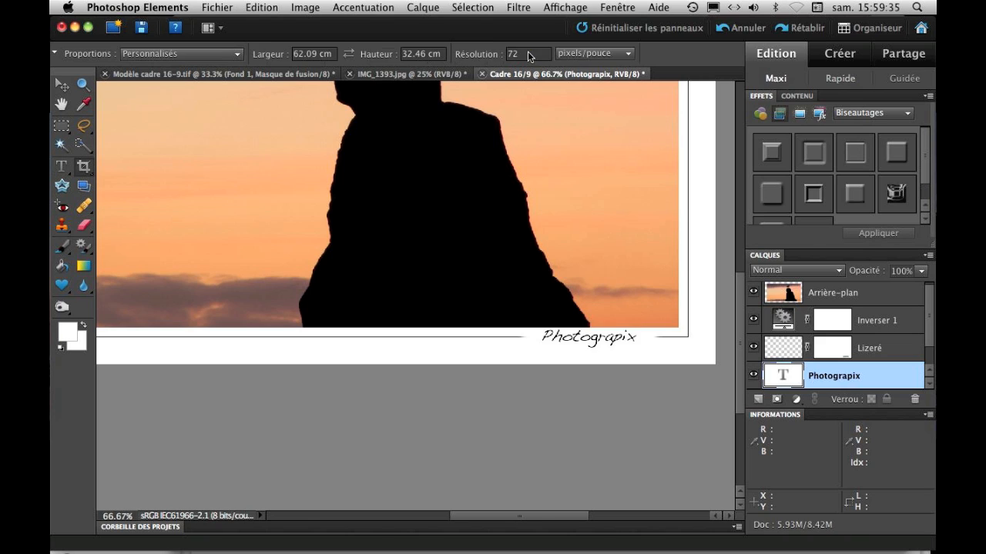
# Step: Paint on the Lizeré layer mask with a 35 px brush in white, then black, to fit the line's gap around the signature
pyautogui.click(830, 359)
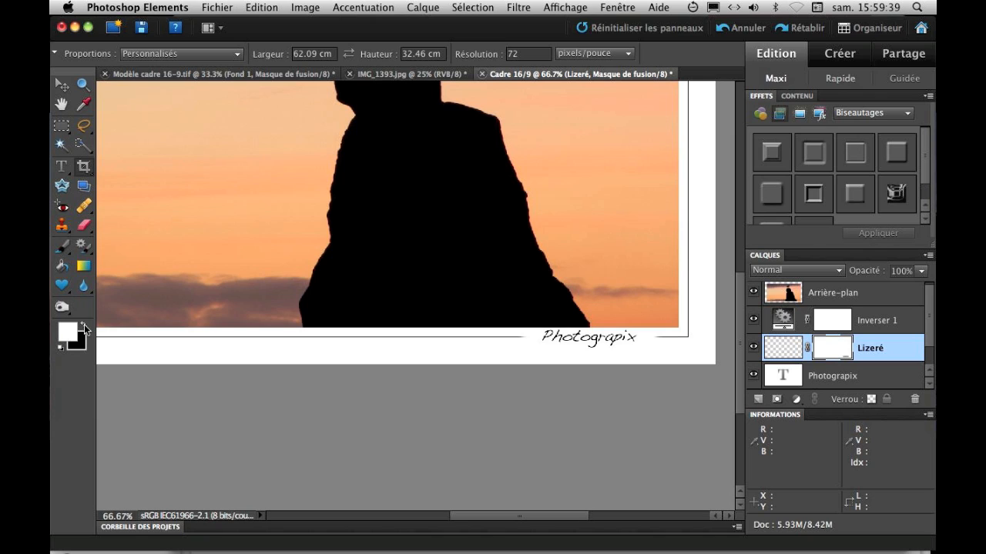
pyautogui.click(66, 251)
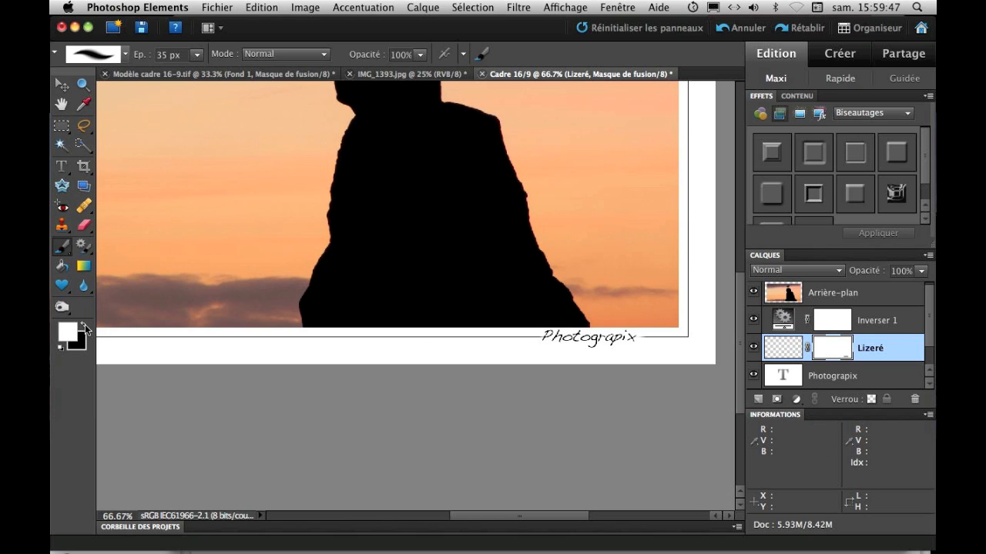
pyautogui.click(83, 326)
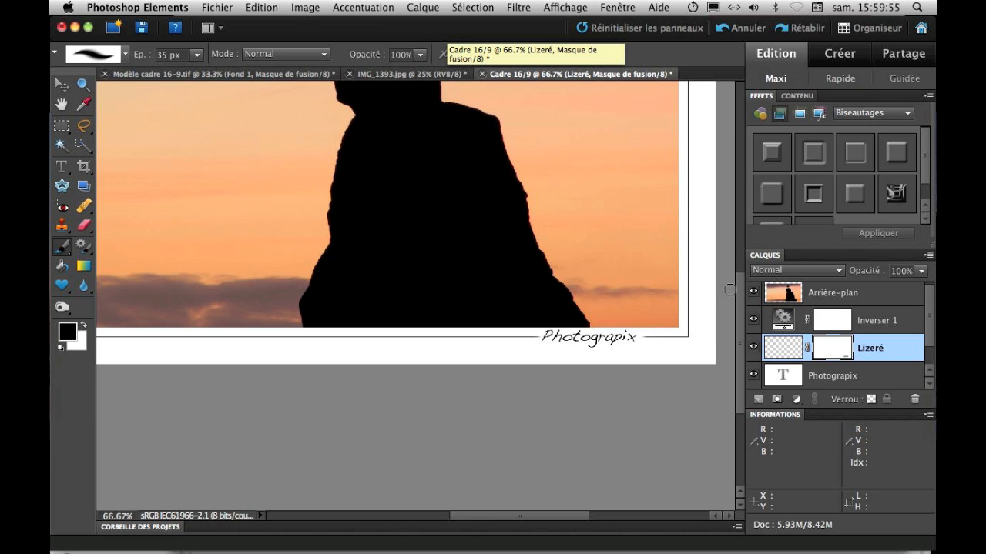
# Step: Hide the Inverser 1 layer to switch back to the black frame
pyautogui.press('super+minus')
pyautogui.press('super+minus')
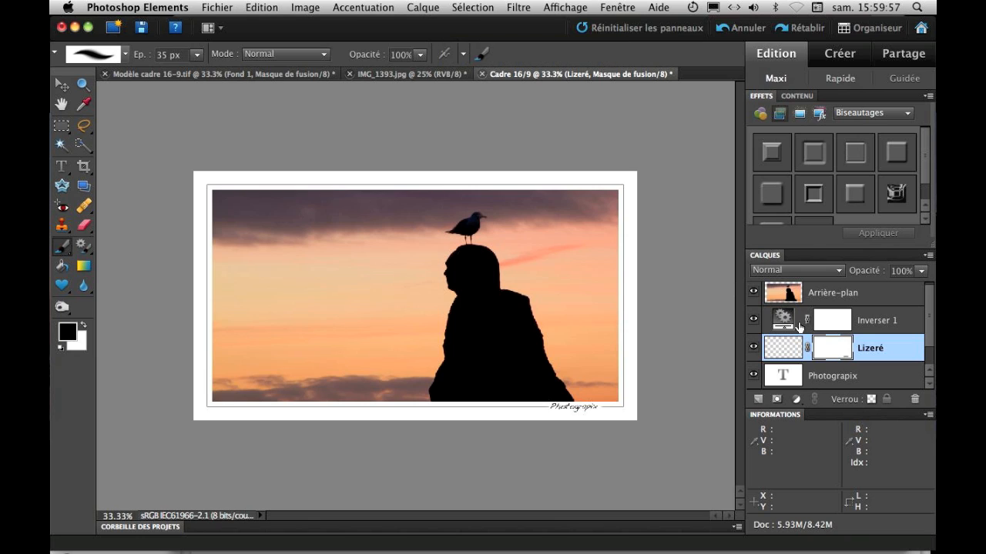
pyautogui.click(871, 323)
pyautogui.click(753, 322)
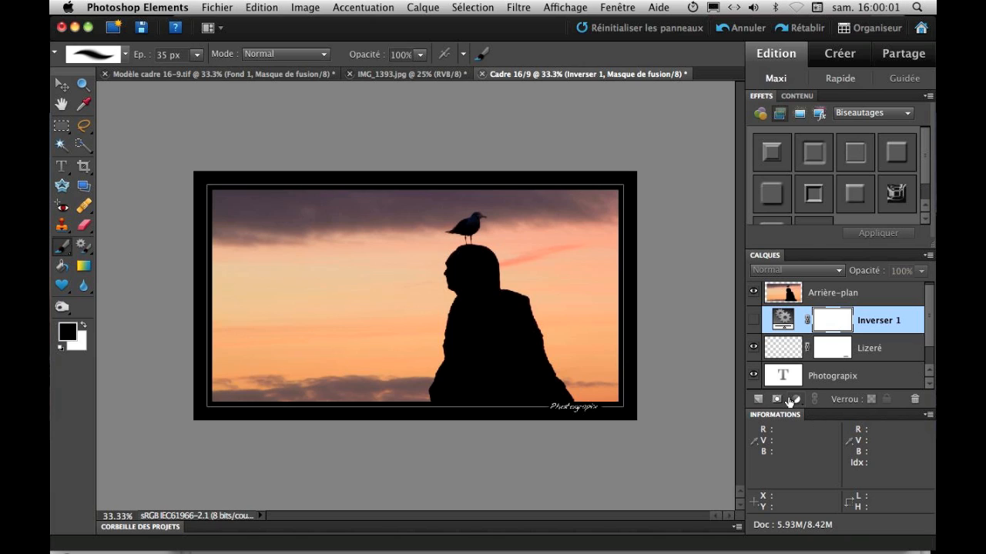
# Step: Add a Teinte/Saturation layer above Arrière-plan with Redéfinir enabled, Teinte 203 and Saturation 10, and compare the photo with and without it
pyautogui.click(837, 291)
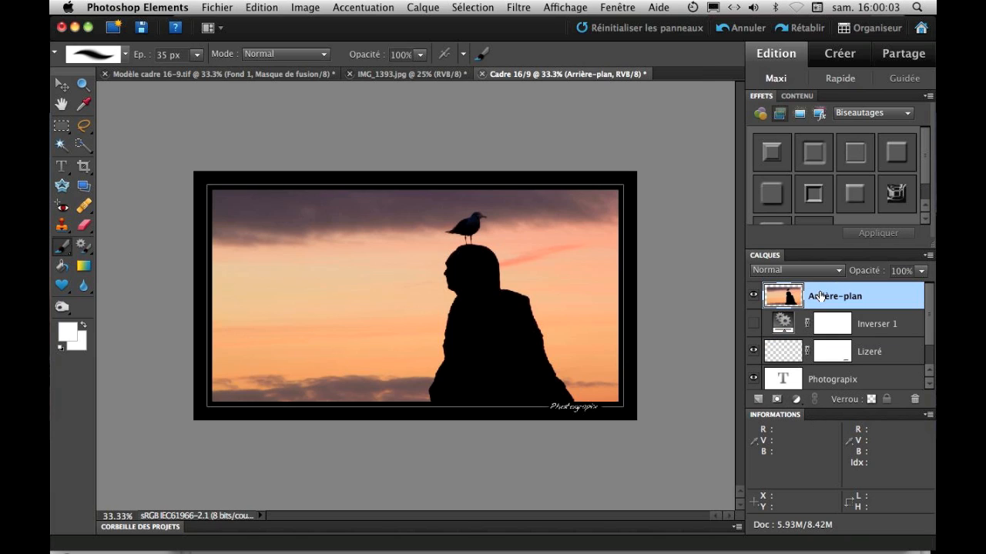
pyautogui.click(796, 400)
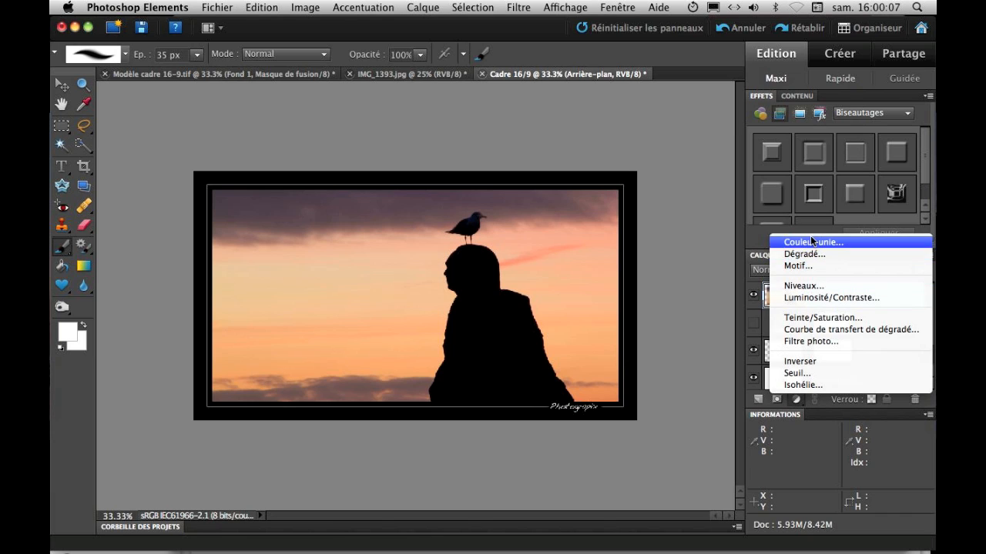
pyautogui.click(822, 317)
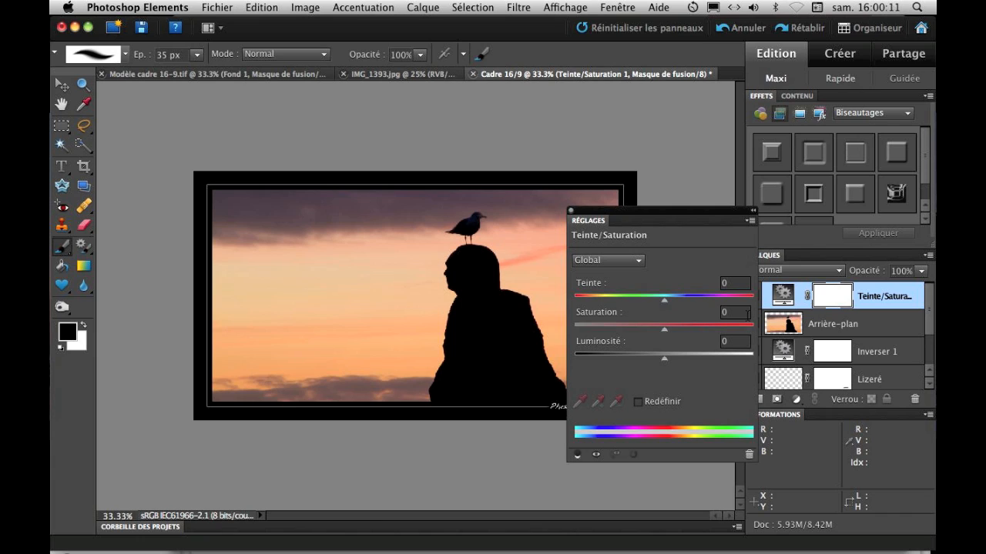
pyautogui.click(638, 401)
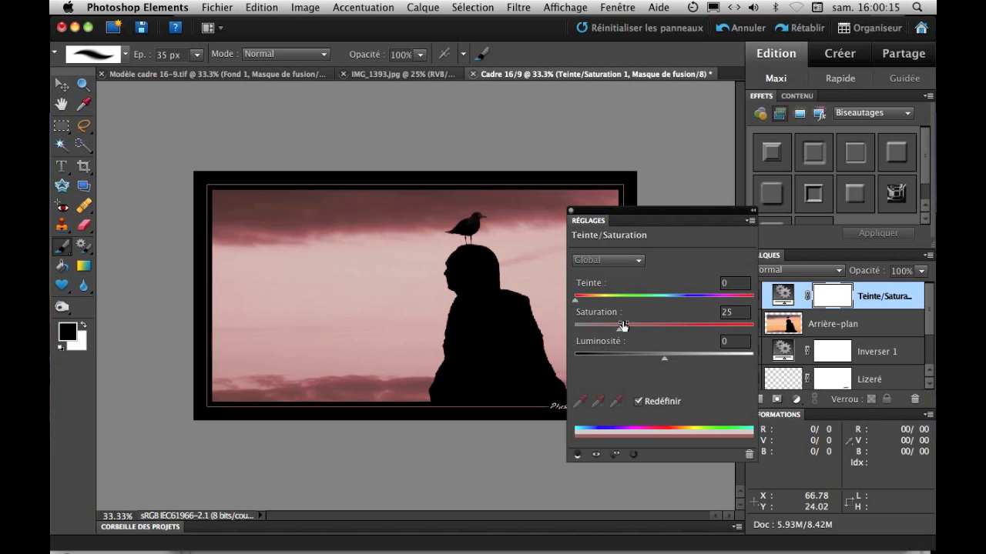
pyautogui.moveTo(577, 301); pyautogui.dragTo(585, 299)
pyautogui.moveTo(619, 332); pyautogui.dragTo(664, 302)
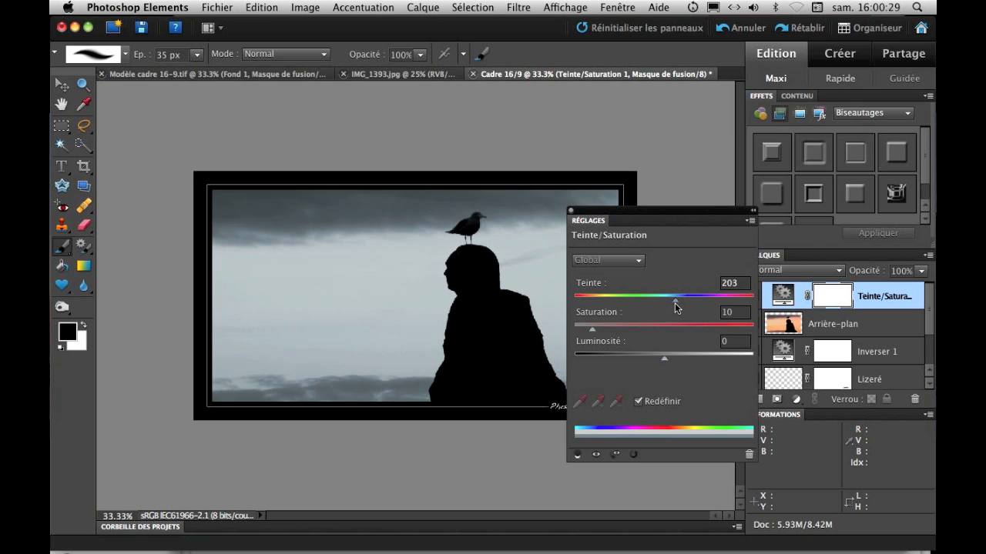
pyautogui.click(570, 210)
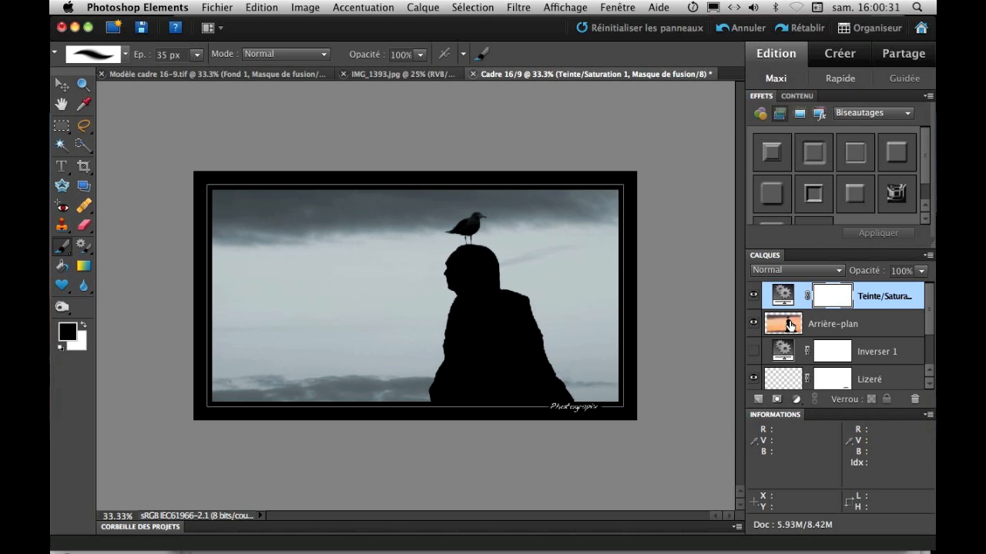
pyautogui.click(754, 294)
pyautogui.click(754, 295)
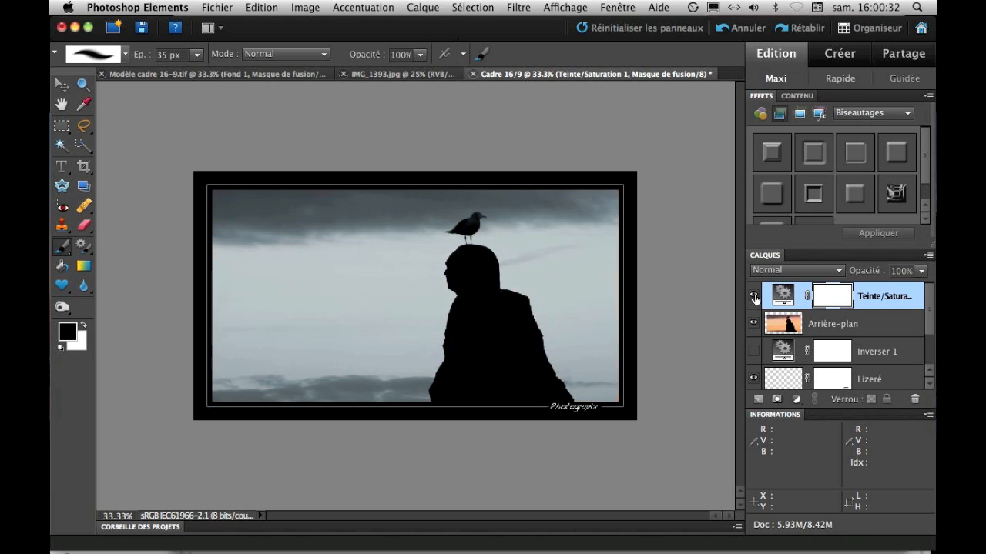
# Step: Create a new layer directly beneath the Arrière-plan photo layer and load the saved Cadre selection
pyautogui.click(870, 328)
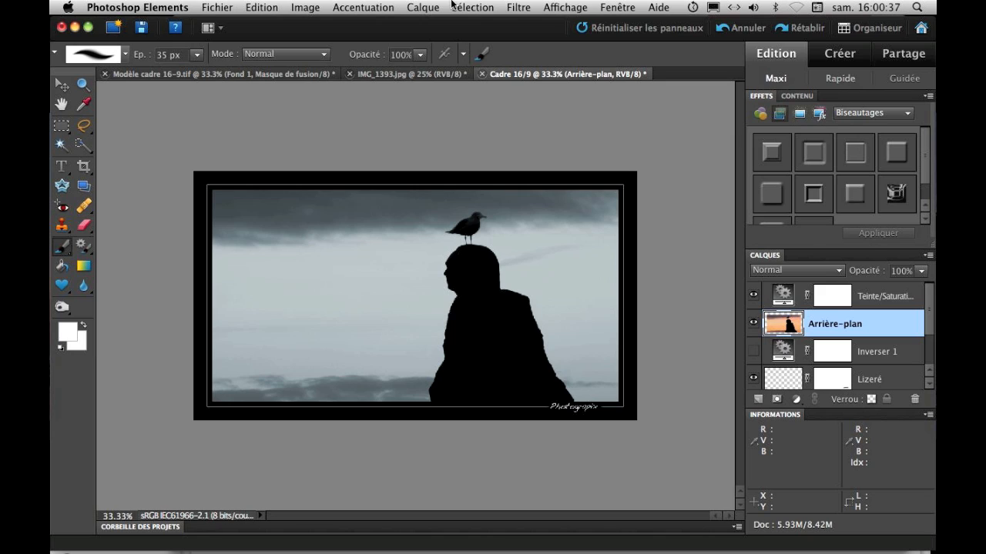
pyautogui.click(757, 399)
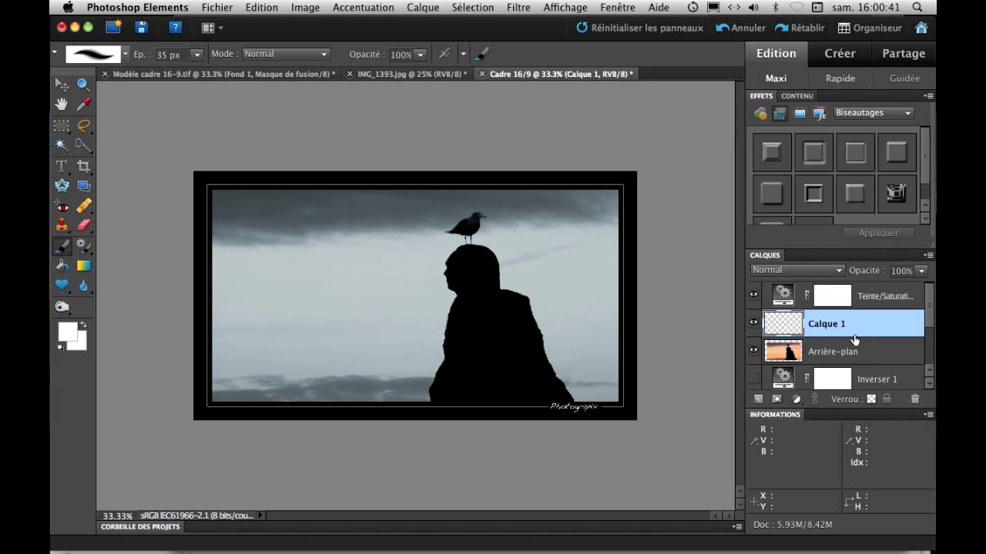
pyautogui.moveTo(872, 324); pyautogui.dragTo(863, 354)
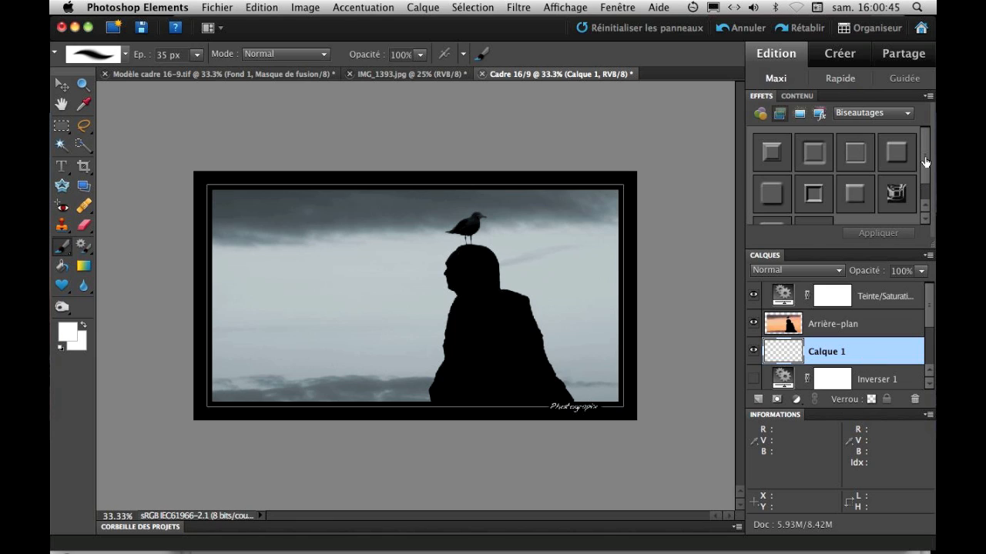
pyautogui.click(477, 10)
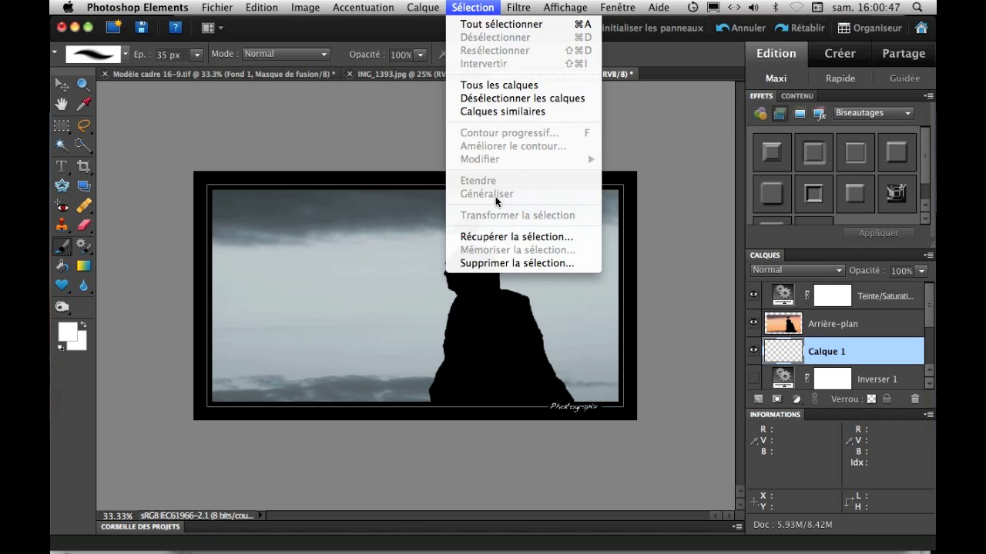
pyautogui.click(504, 236)
pyautogui.click(731, 266)
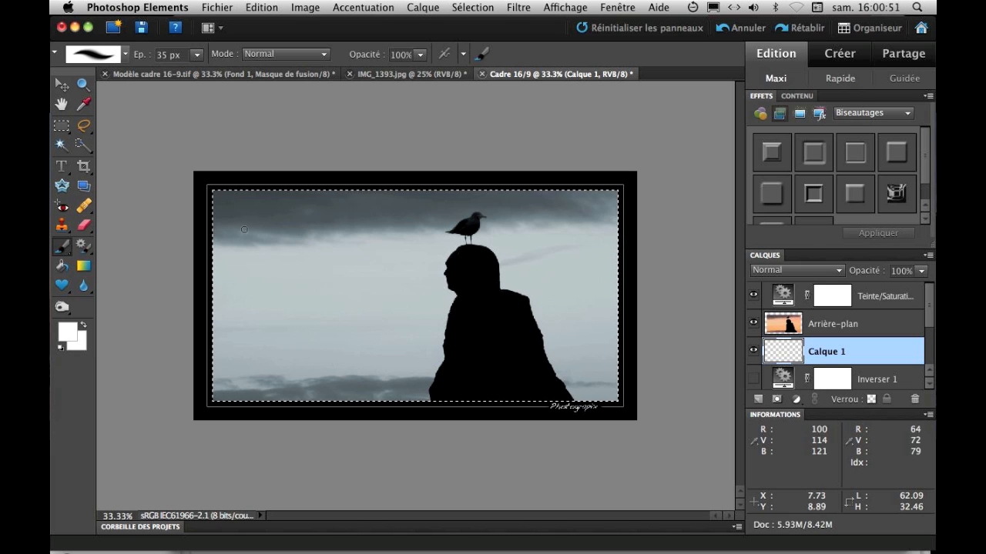
# Step: Hide the photo layer, show Inverser 1, and fill the frame selection on Calque 1 with black
pyautogui.click(753, 324)
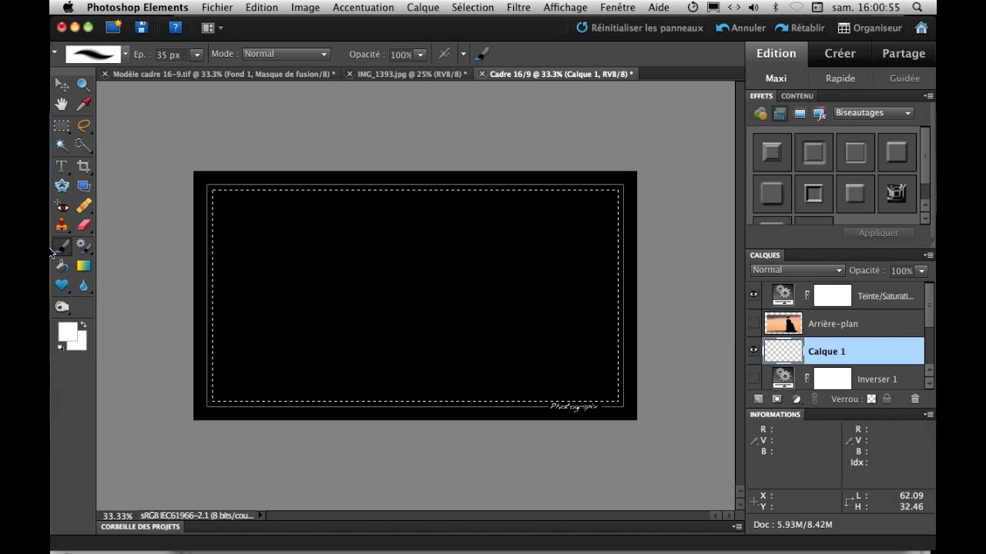
pyautogui.click(753, 379)
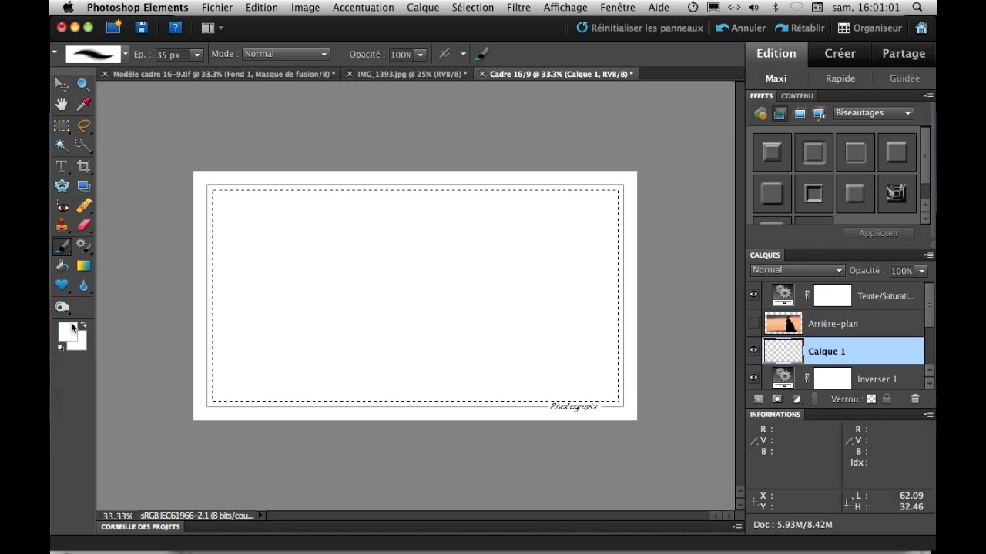
pyautogui.click(61, 348)
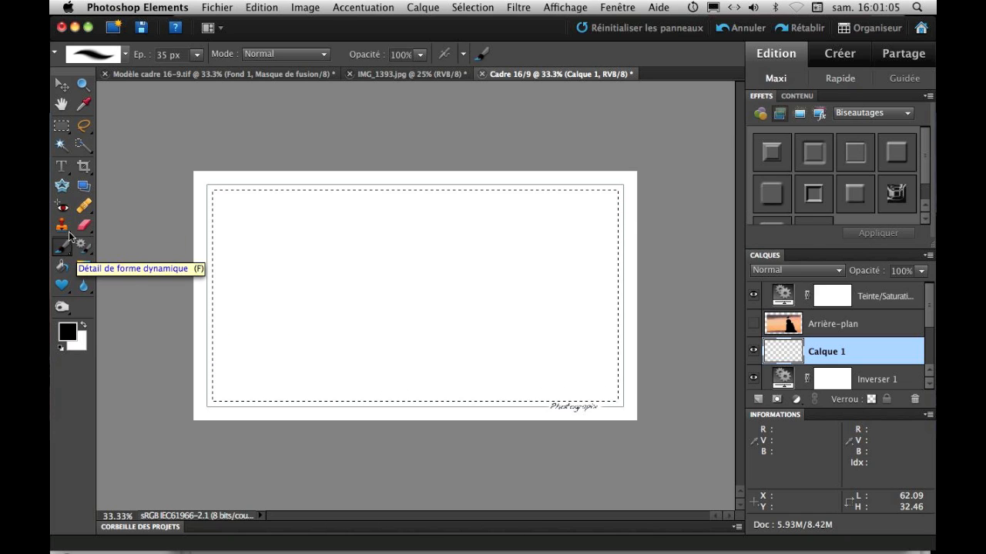
pyautogui.click(63, 265)
pyautogui.click(299, 261)
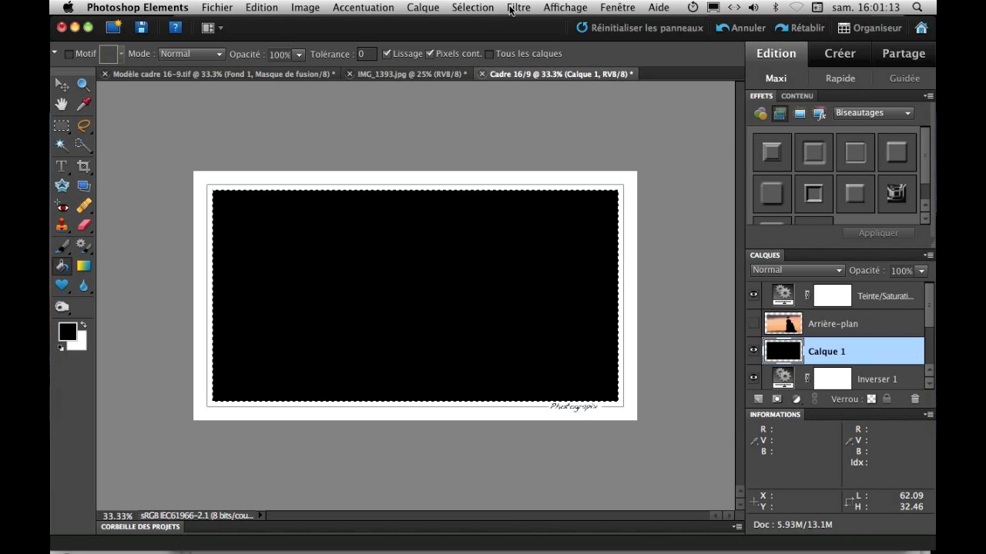
# Step: Try to apply an Ombre portée style to Calque 1 while the frame selection is still active
pyautogui.click(423, 8)
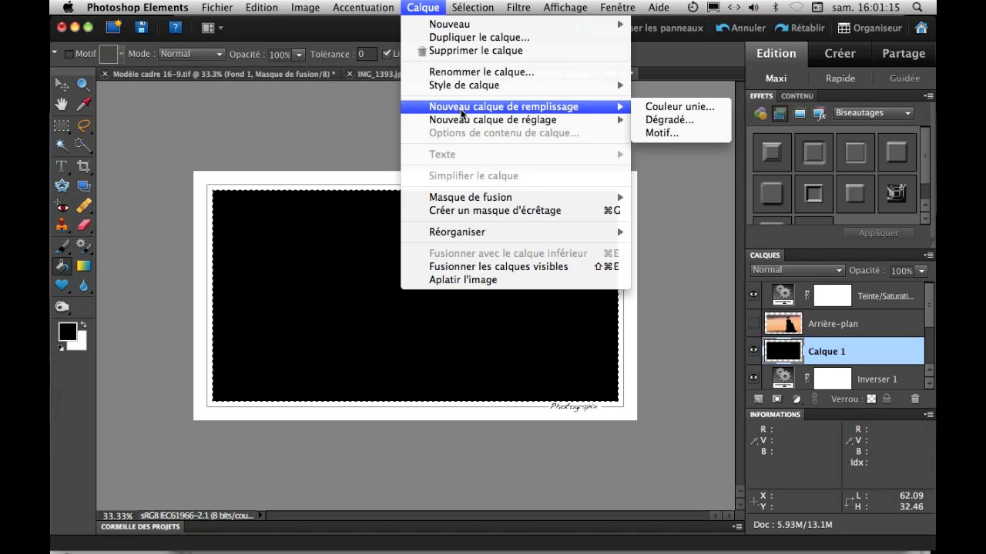
pyautogui.moveTo(466, 85)
pyautogui.click(687, 84)
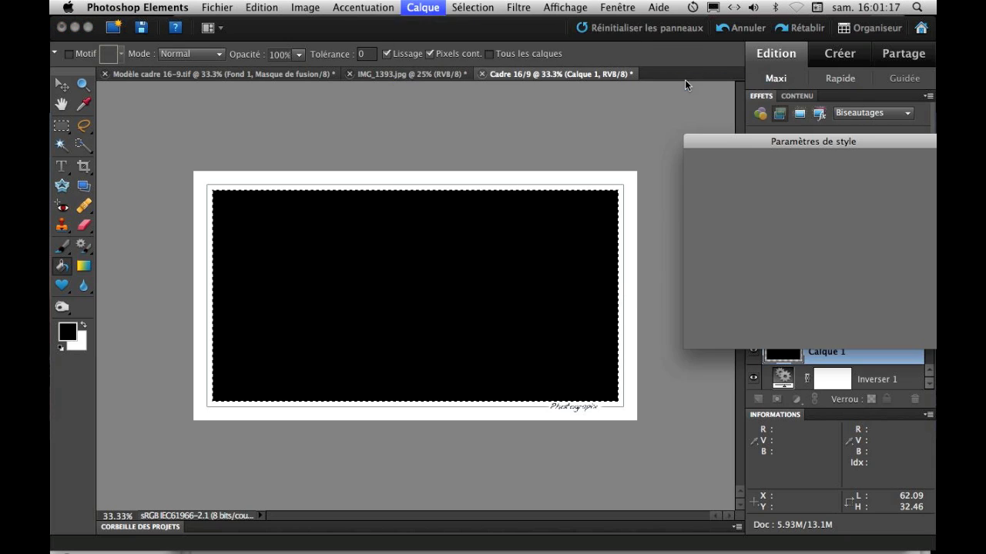
pyautogui.click(715, 231)
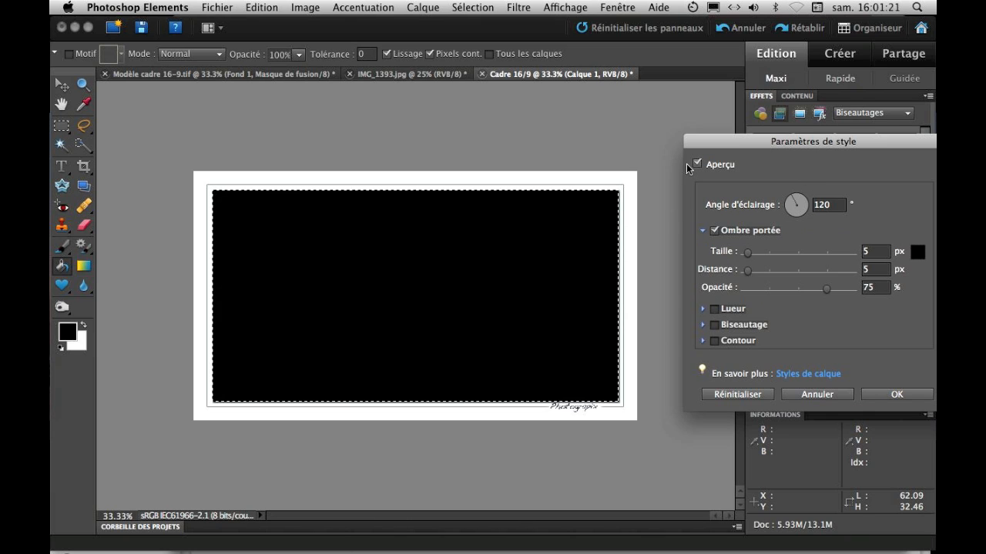
pyautogui.moveTo(733, 142); pyautogui.dragTo(683, 118)
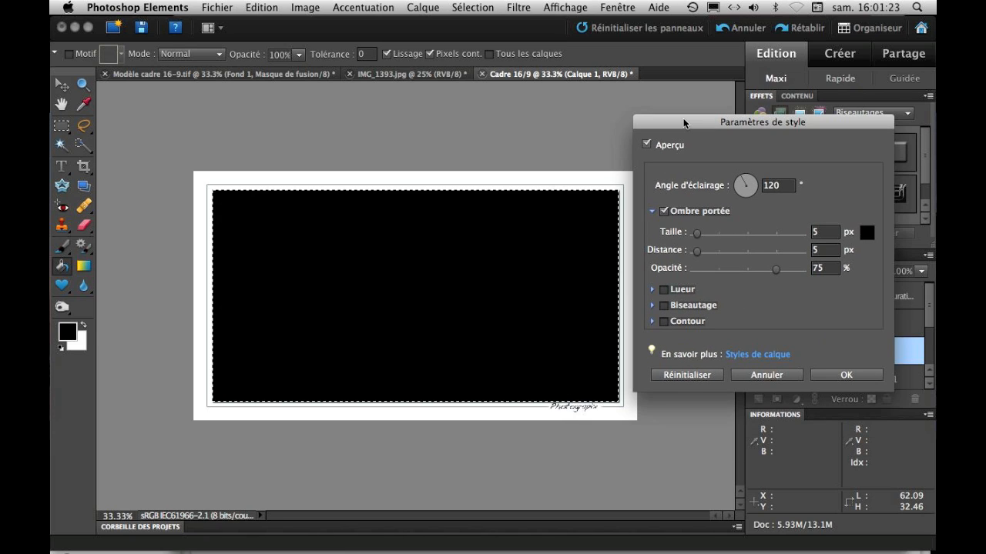
pyautogui.click(846, 375)
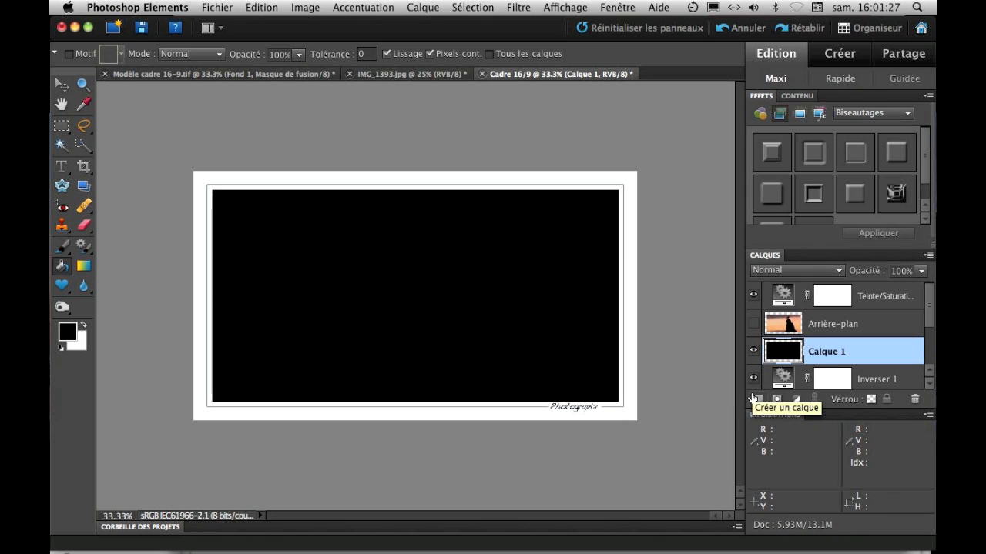
# Step: Apply an Ombre portée style to Calque 1 with lighting angle 0°, Taille 10 px, Distance 5 px and Opacité 75 %
pyautogui.click(422, 9)
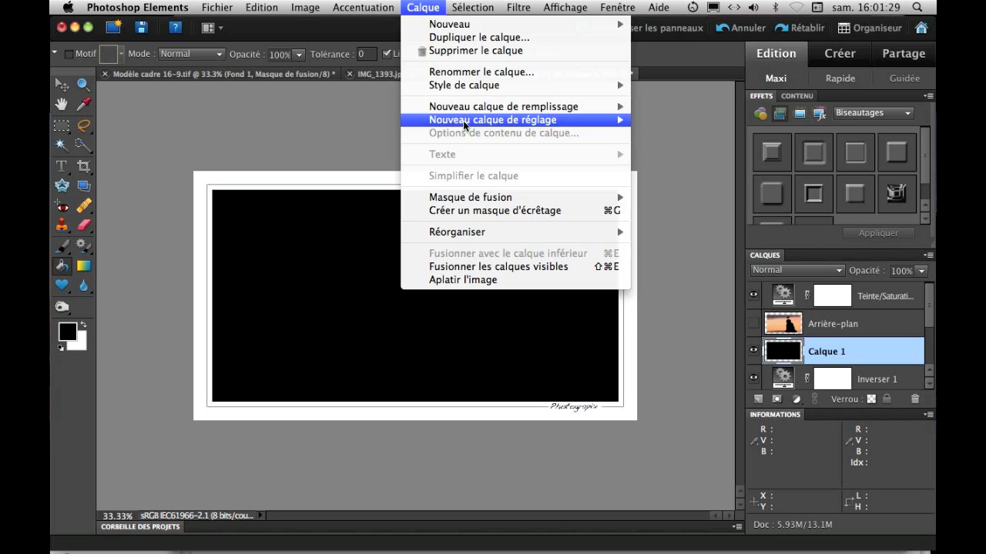
pyautogui.moveTo(455, 89)
pyautogui.click(641, 79)
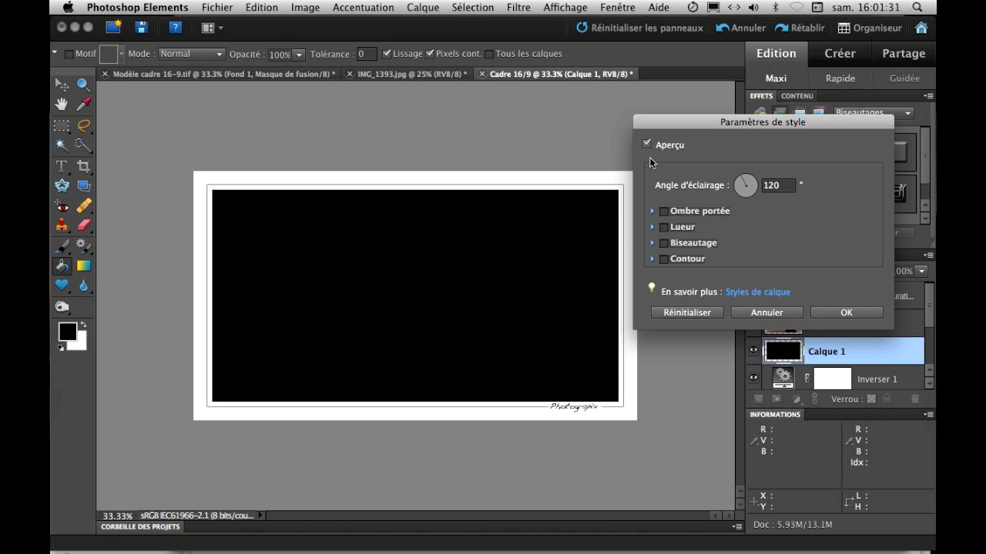
pyautogui.click(664, 212)
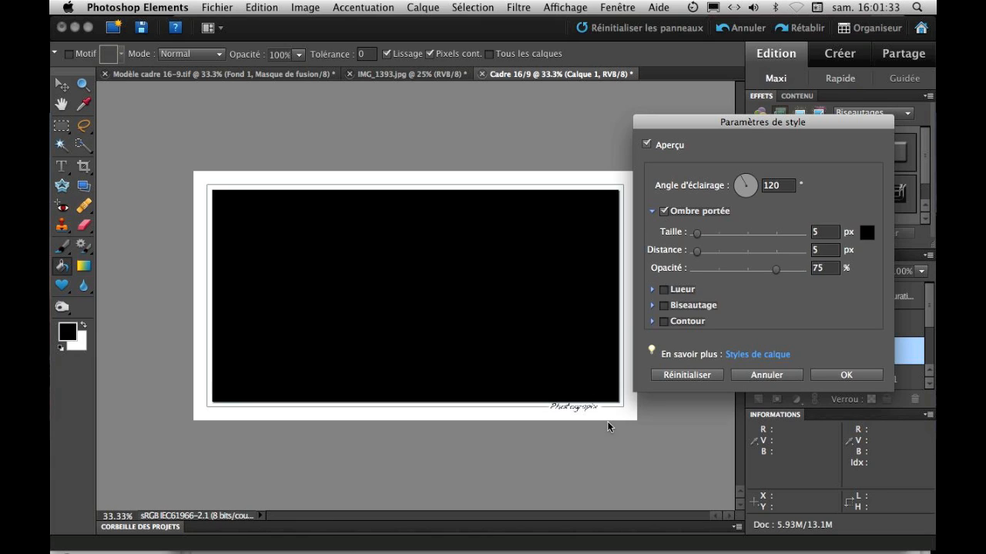
pyautogui.moveTo(697, 236); pyautogui.dragTo(701, 234)
pyautogui.moveTo(787, 188); pyautogui.dragTo(752, 185)
pyautogui.write('0')
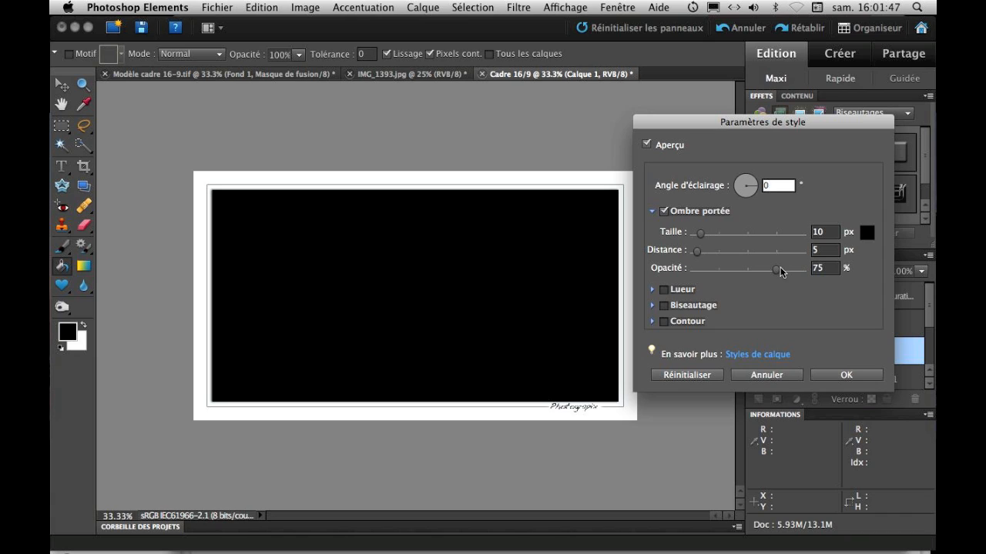
pyautogui.moveTo(776, 268); pyautogui.dragTo(862, 267)
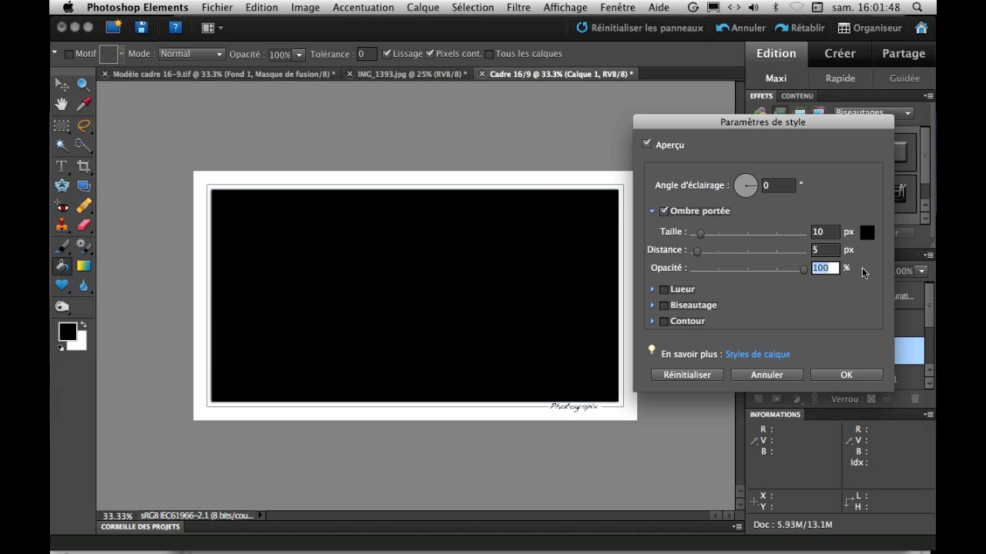
pyautogui.click(776, 269)
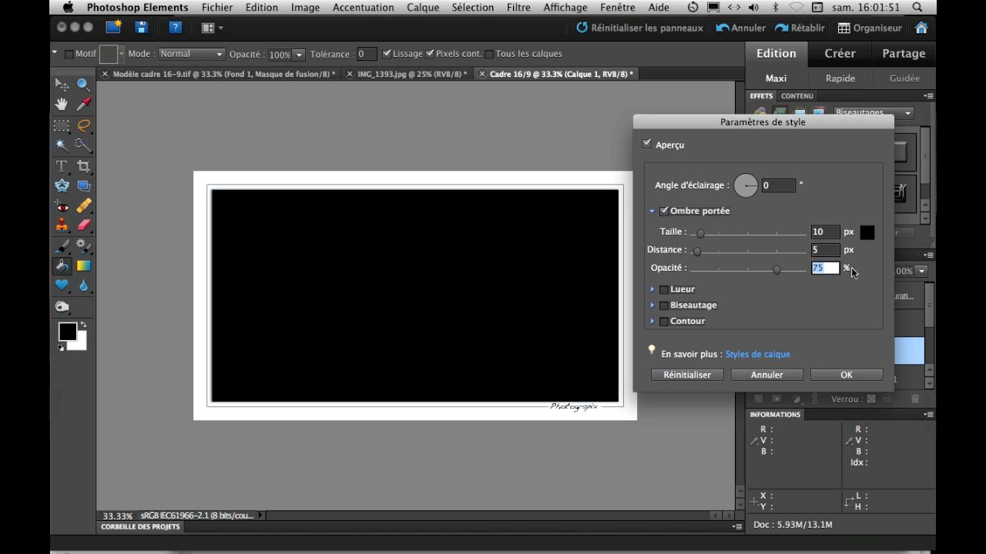
pyautogui.click(854, 379)
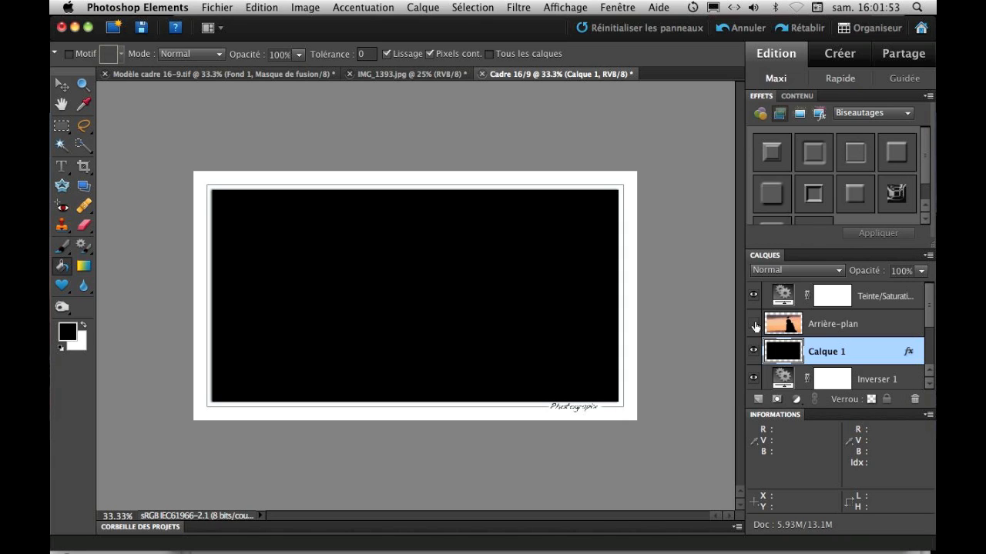
# Step: Show the Arrière-plan photo layer and compare the framed image with and without the Calque 1 shadow
pyautogui.click(754, 324)
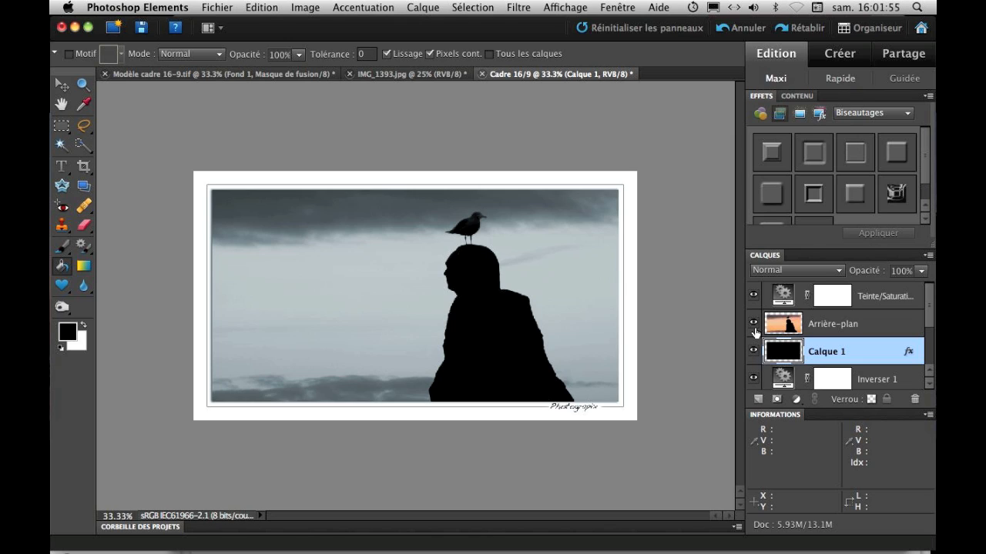
pyautogui.click(754, 351)
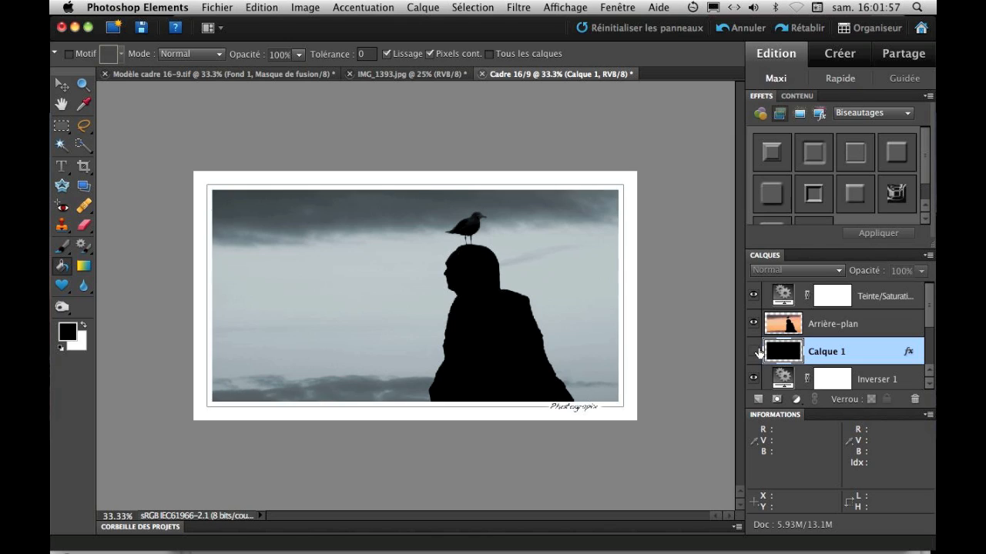
pyautogui.press('super+equal')
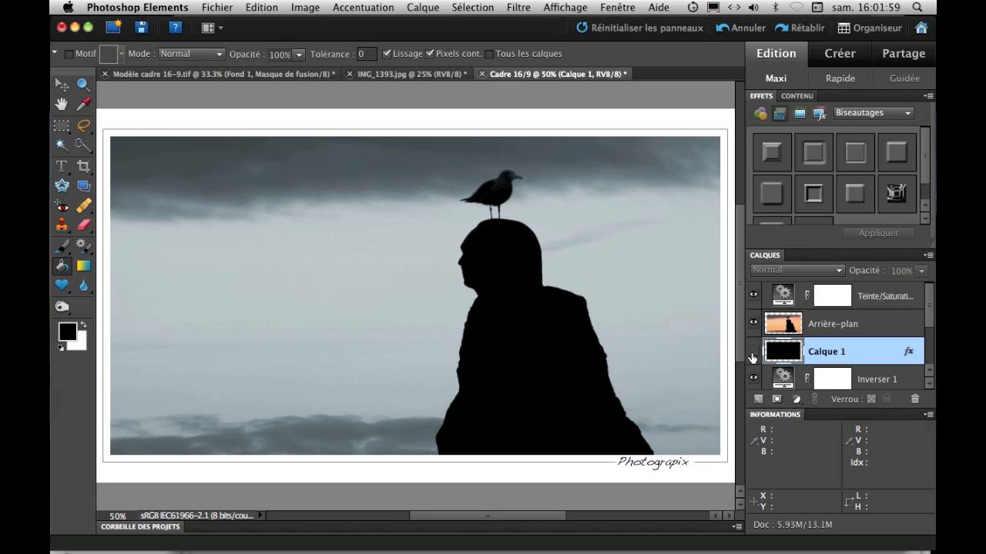
pyautogui.click(754, 351)
# Step: Set the Calque 1 shadow's Taille to 29 px and compare the image with and without the toning and the shadow
pyautogui.doubleClick(907, 353)
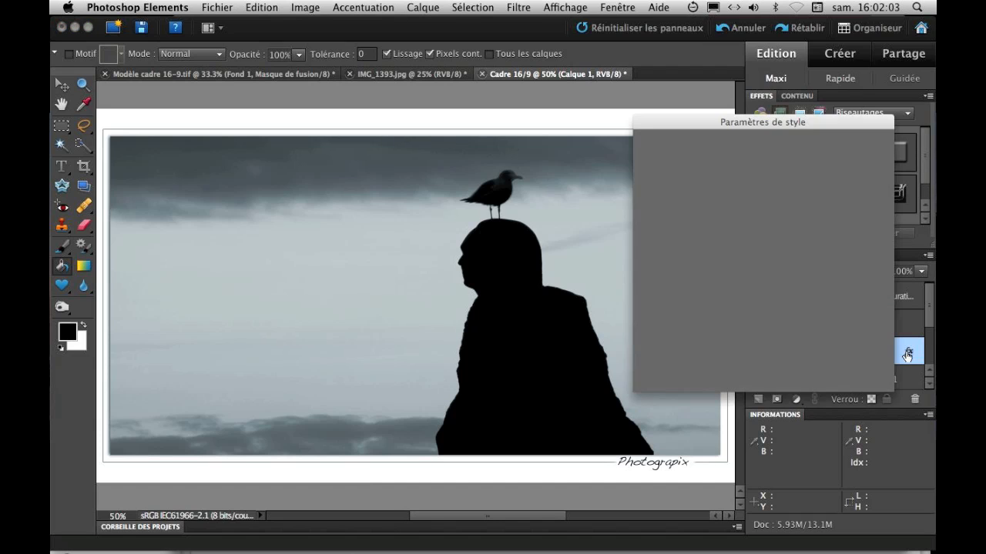
pyautogui.moveTo(700, 233); pyautogui.dragTo(704, 234)
pyautogui.click(847, 375)
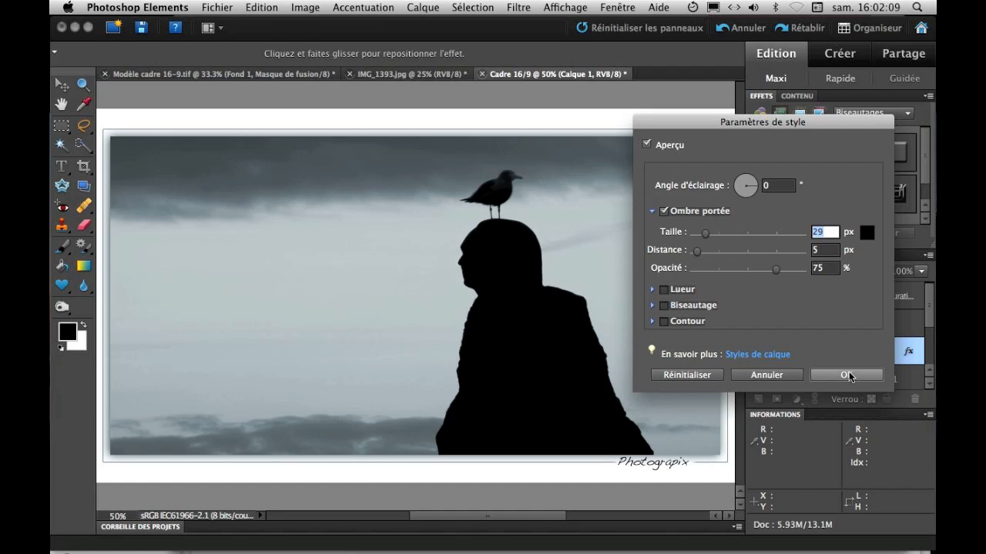
pyautogui.click(754, 296)
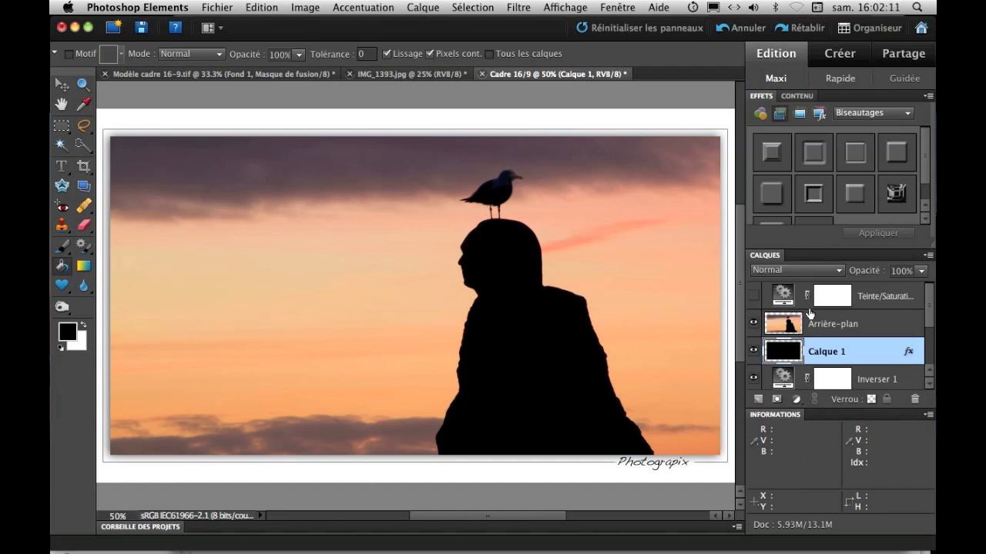
pyautogui.click(755, 352)
pyautogui.click(755, 352)
pyautogui.click(754, 296)
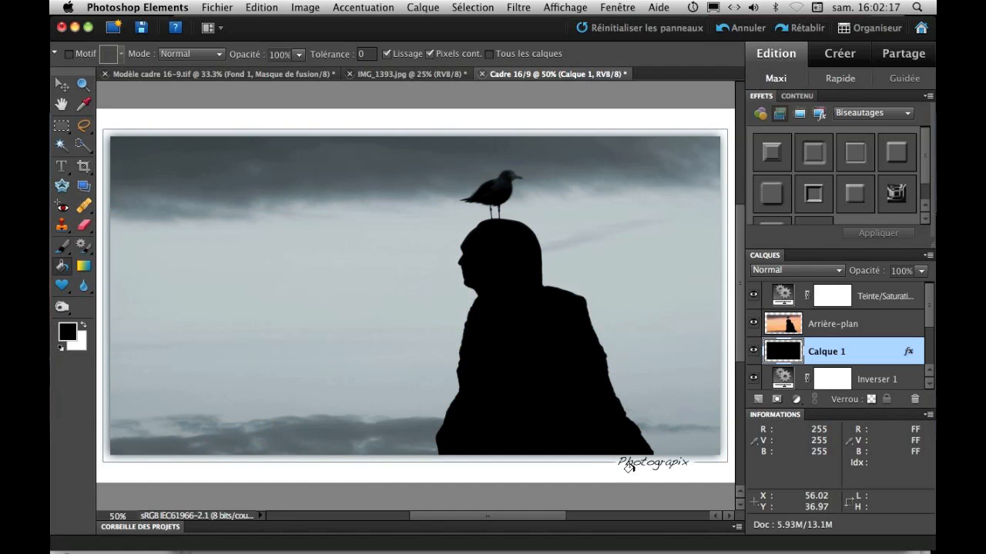
# Step: Set the Teinte/Saturation layer to Teinte 28 and Saturation 10, and compare the photo with and without this toning
pyautogui.doubleClick(779, 297)
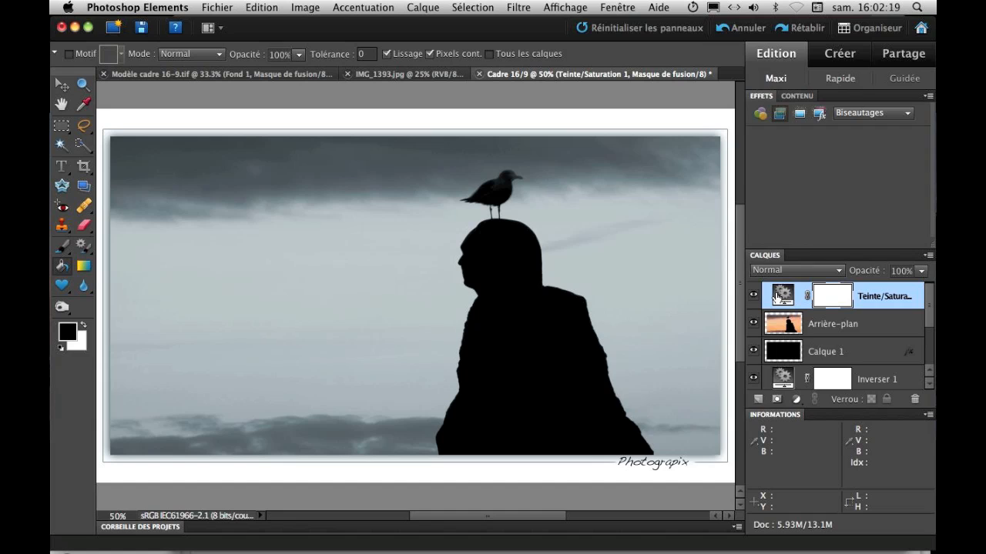
pyautogui.moveTo(593, 329); pyautogui.dragTo(726, 330)
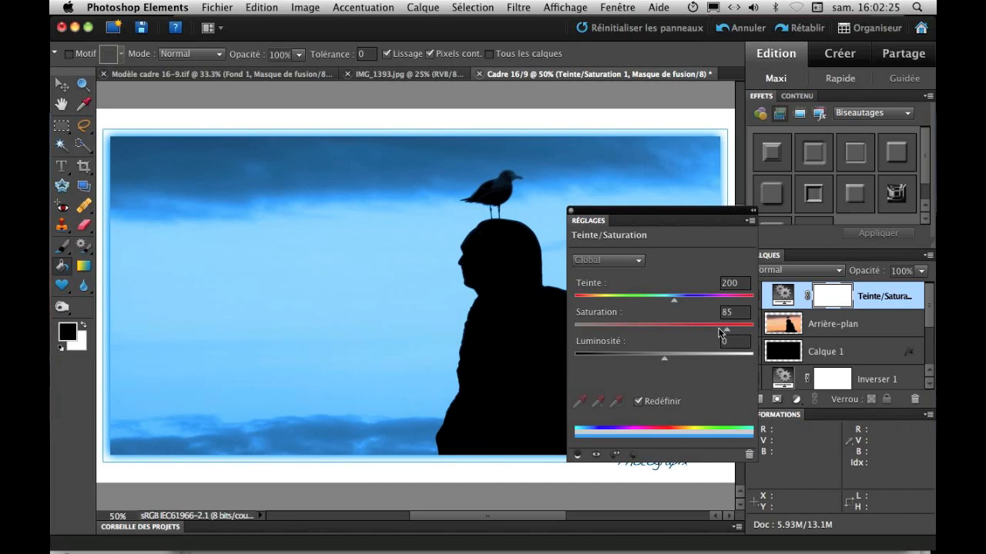
pyautogui.click(589, 299)
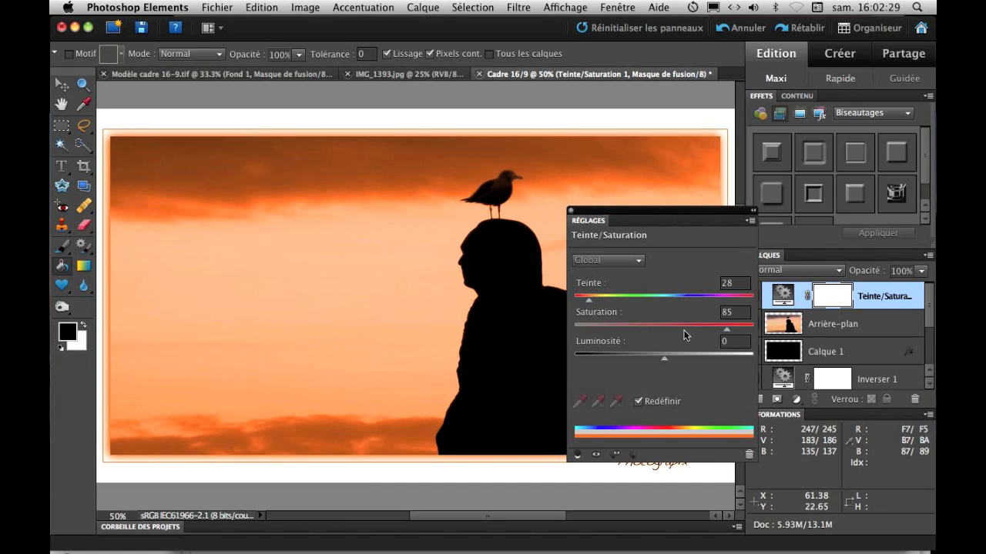
pyautogui.click(733, 312)
pyautogui.write('10')
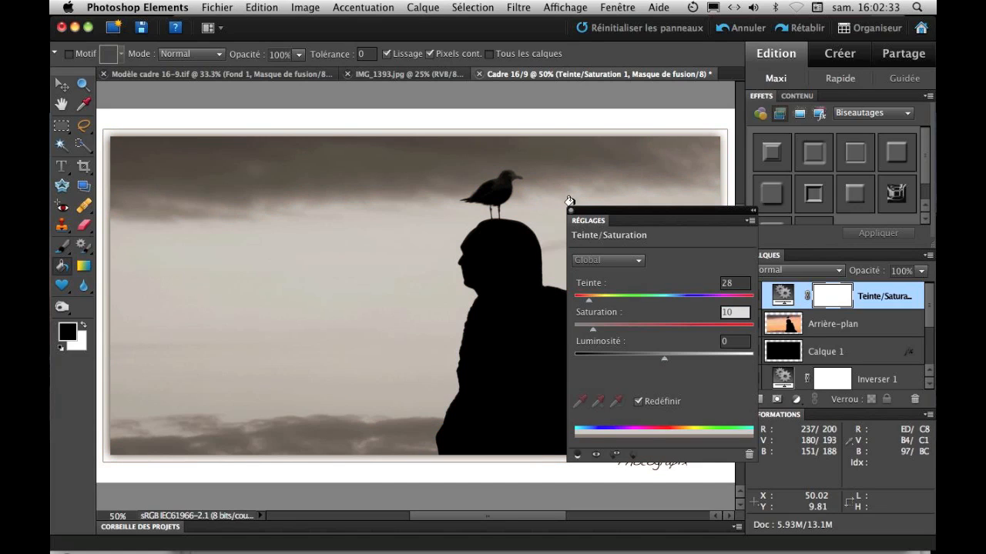
pyautogui.click(570, 210)
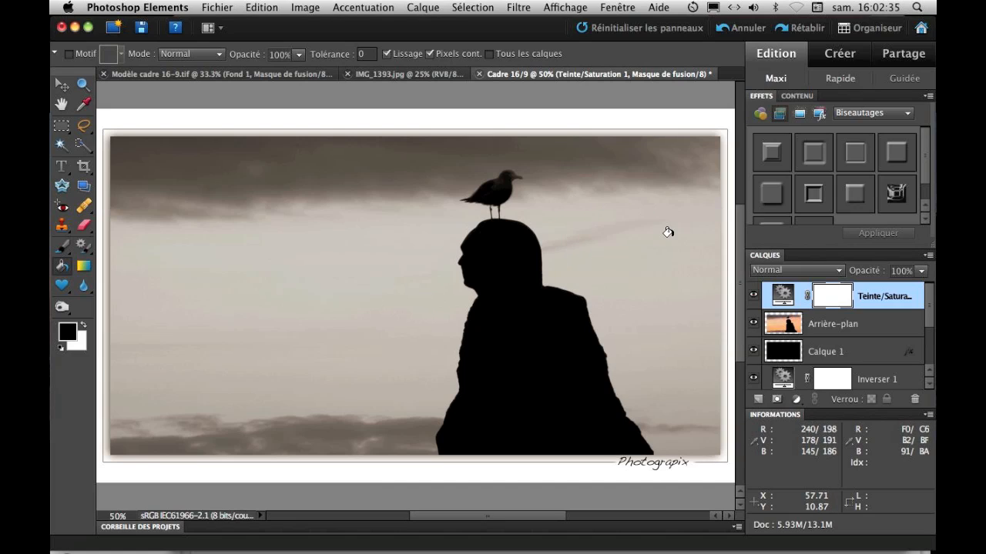
pyautogui.click(752, 298)
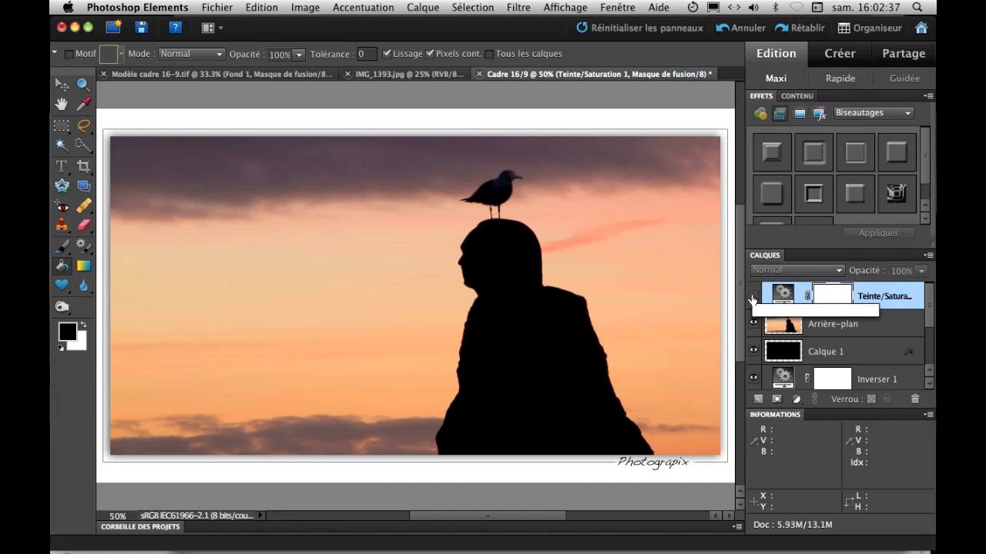
pyautogui.click(781, 331)
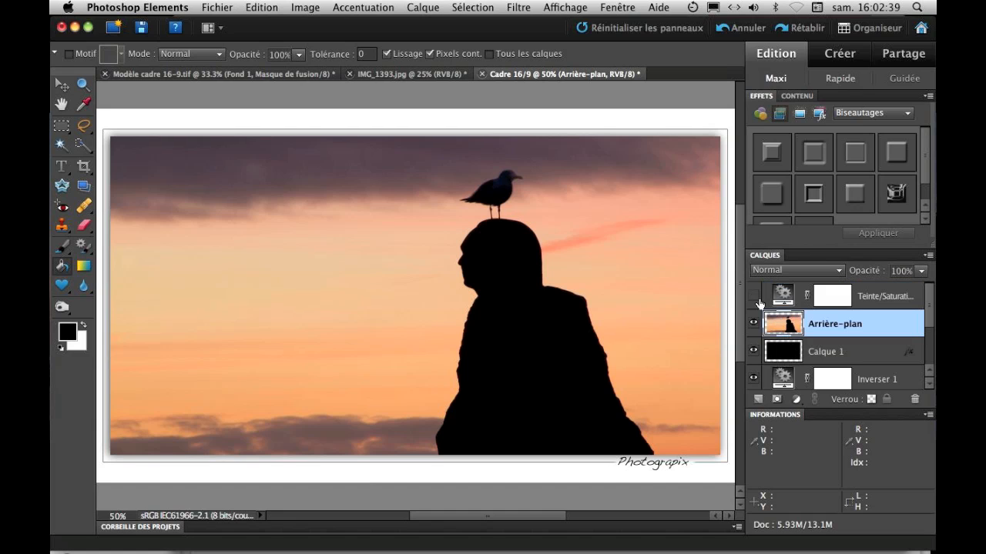
pyautogui.click(754, 297)
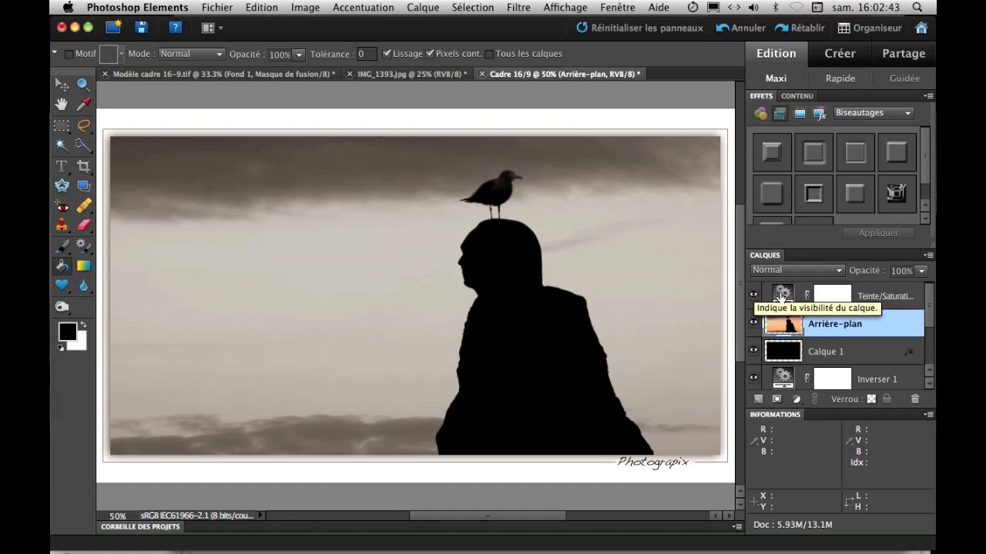
# Step: Set the Teinte/Saturation layer to Teinte 0 and Saturation 1 for a nearly black-and-white photo
pyautogui.doubleClick(781, 297)
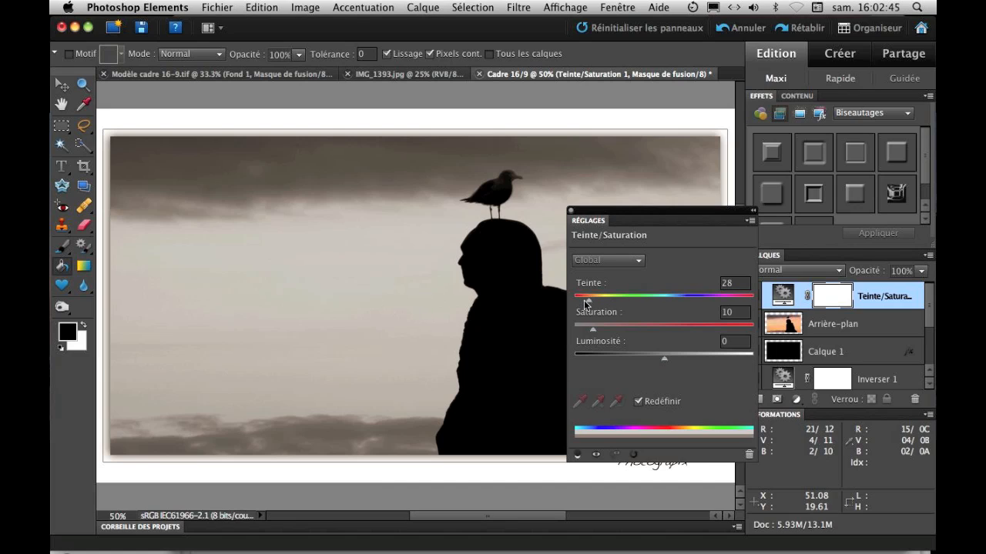
pyautogui.moveTo(586, 302); pyautogui.dragTo(574, 330)
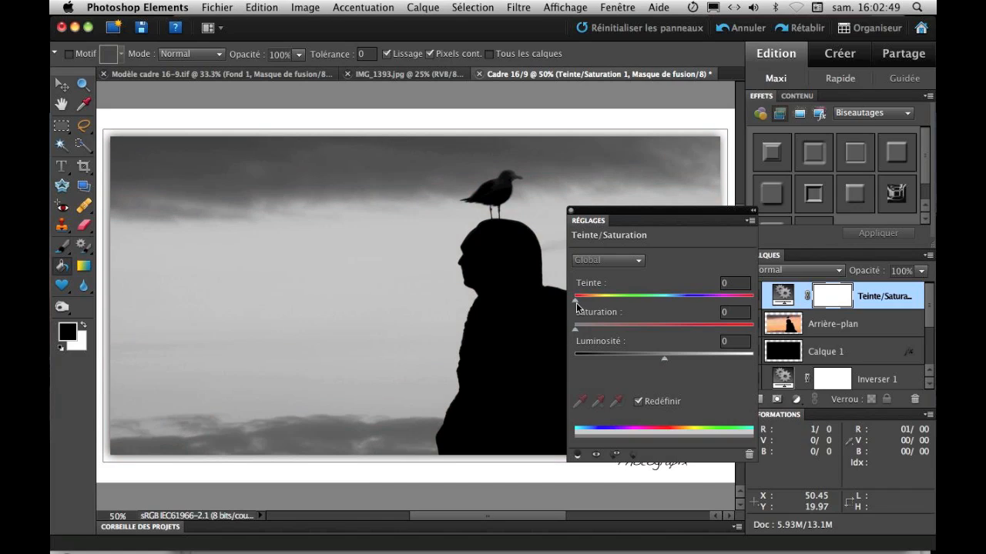
pyautogui.click(578, 330)
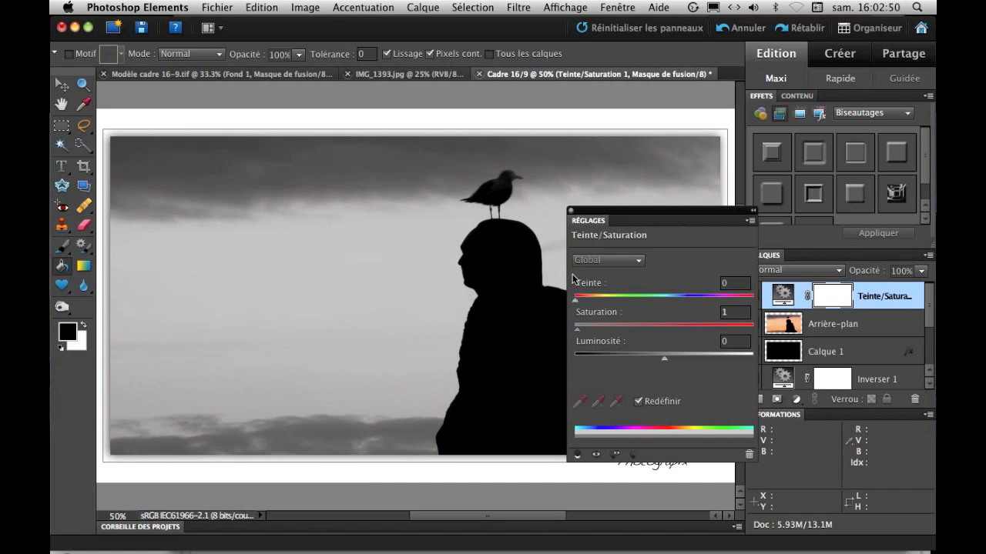
pyautogui.click(571, 210)
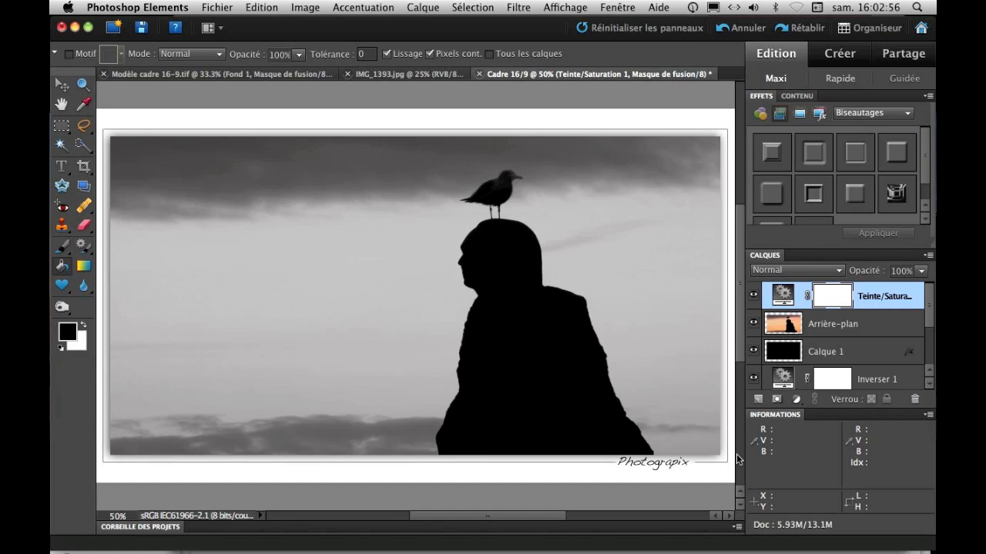
# Step: Compare the framed photo with and without the Calque 1 shadow, and with the frame in black and in white
pyautogui.click(753, 351)
pyautogui.click(753, 352)
pyautogui.click(753, 351)
pyautogui.click(753, 351)
pyautogui.click(753, 351)
pyautogui.click(753, 352)
pyautogui.click(753, 380)
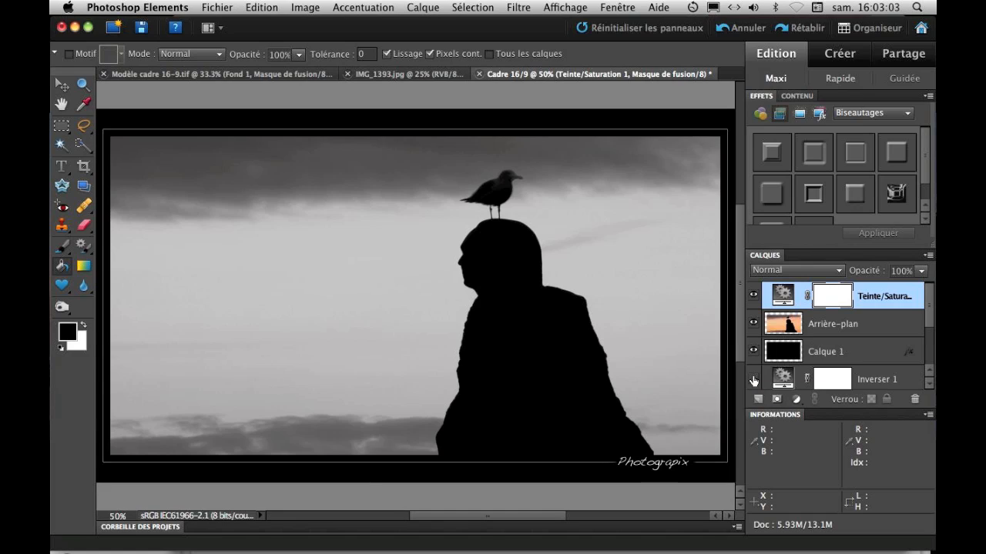
pyautogui.click(753, 380)
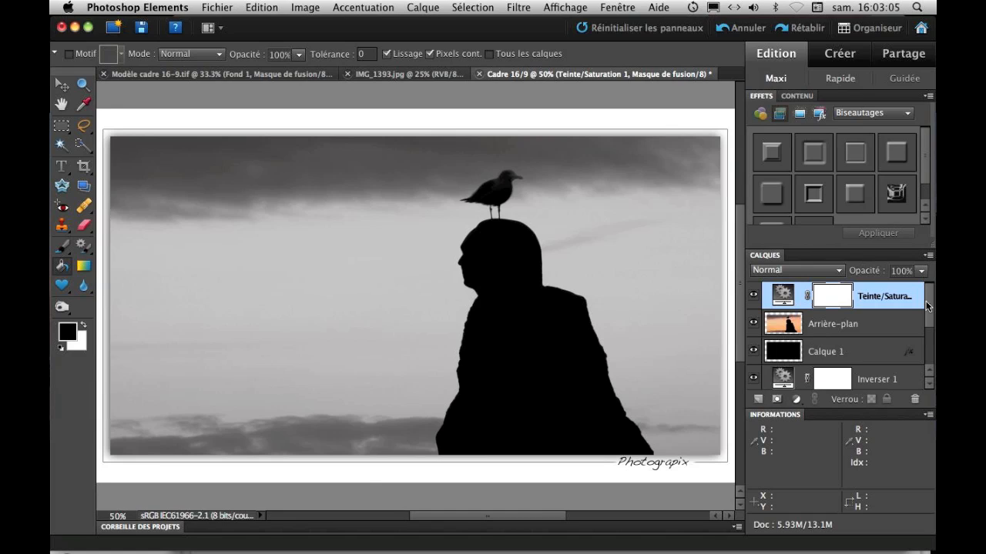
# Step: Hide the Teinte/Saturation layer to bring back the photo's original colours
pyautogui.scroll(-3, 926, 301)
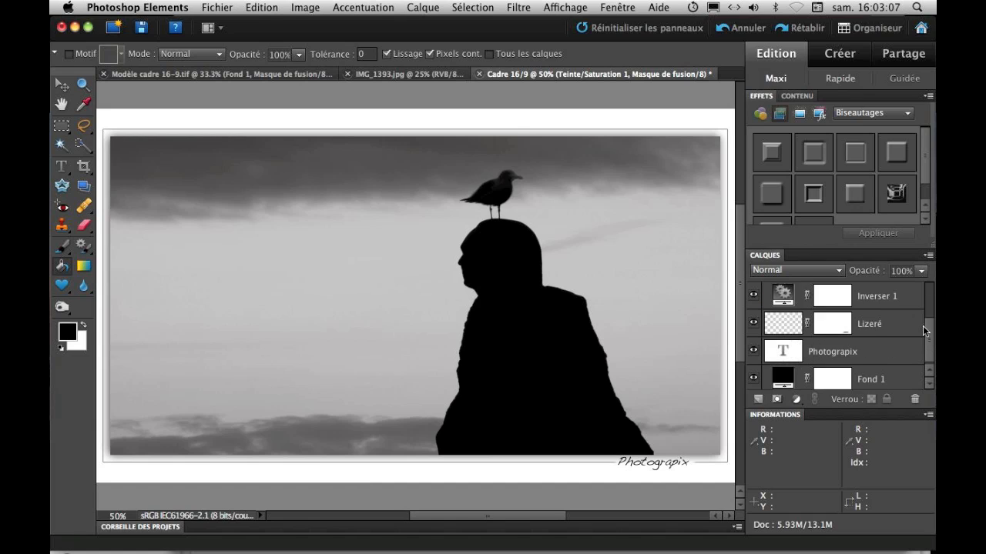
pyautogui.scroll(3, 923, 329)
pyautogui.click(754, 297)
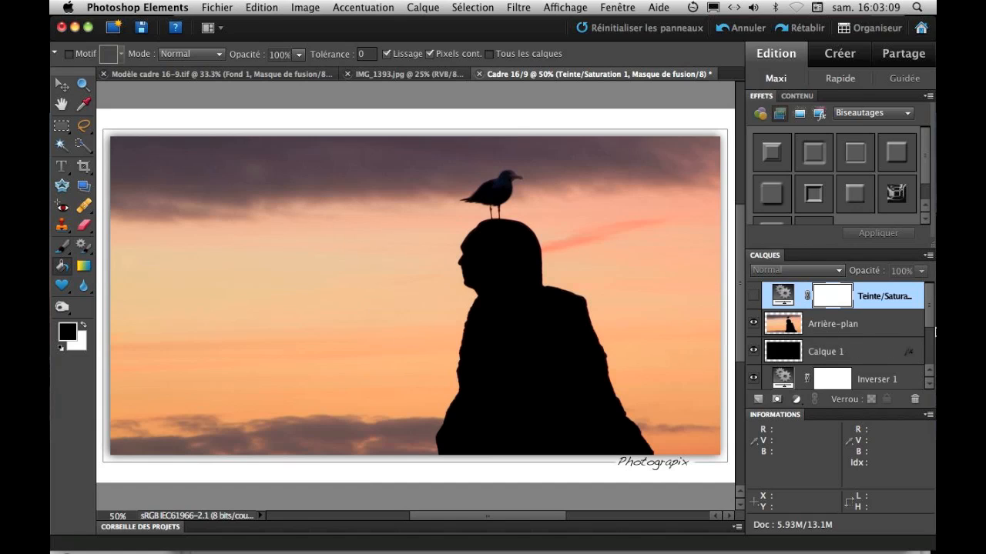
pyautogui.scroll(-3, 929, 320)
pyautogui.click(783, 375)
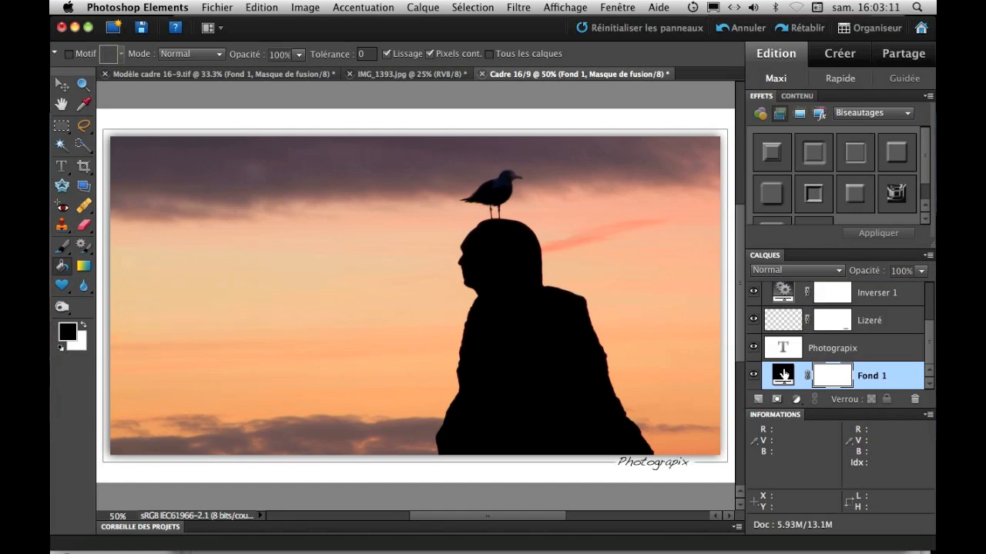
pyautogui.doubleClick(783, 375)
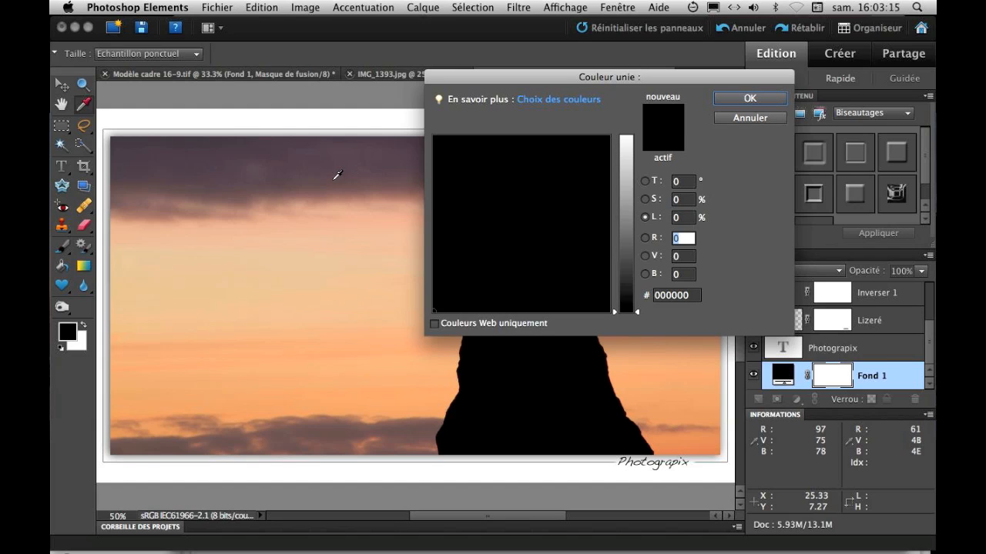
pyautogui.click(236, 178)
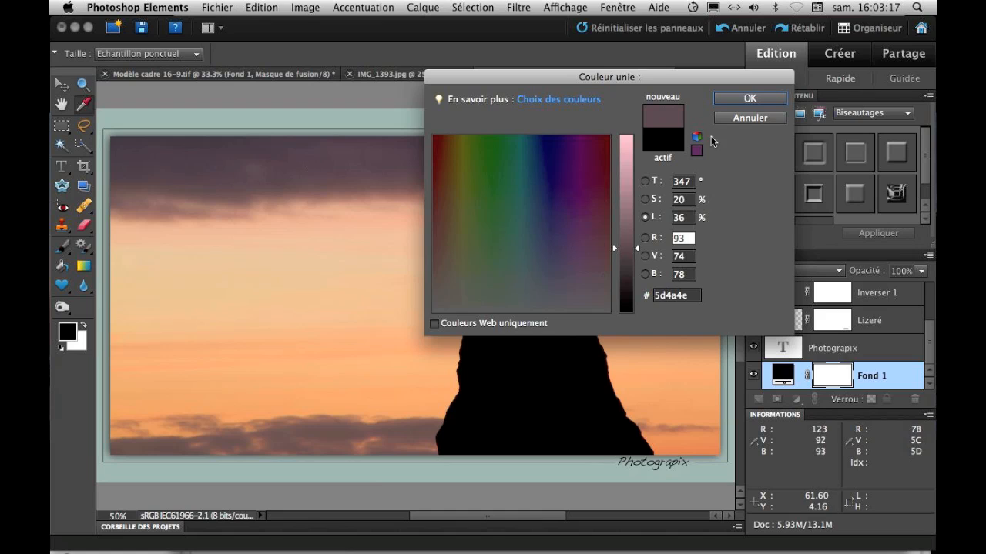
pyautogui.click(727, 113)
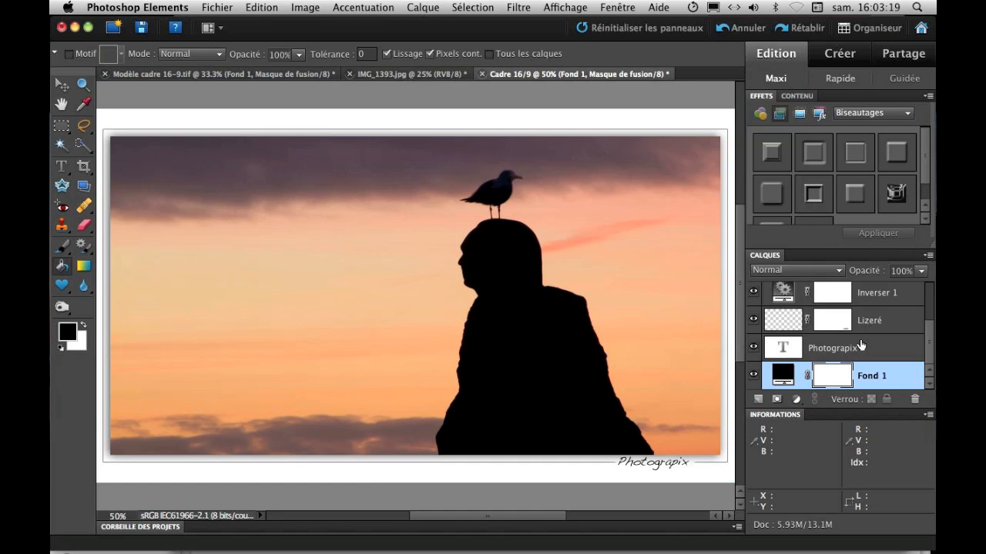
# Step: Hide the Inverser 1 layer and try the dark mauve 5a4851, sampled from the upper clouds, as the Fond 1 fill colour
pyautogui.scroll(1, 860, 339)
pyautogui.click(753, 298)
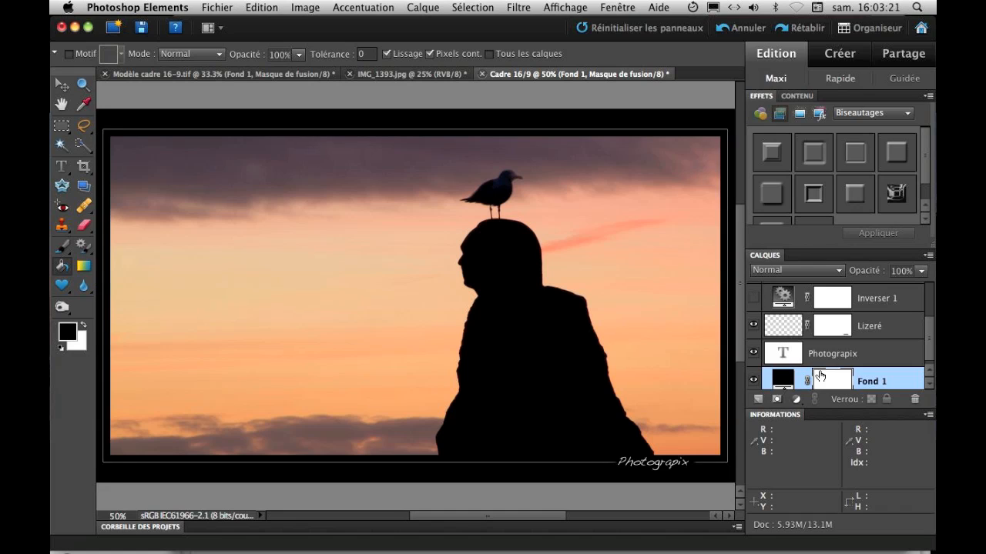
pyautogui.doubleClick(780, 378)
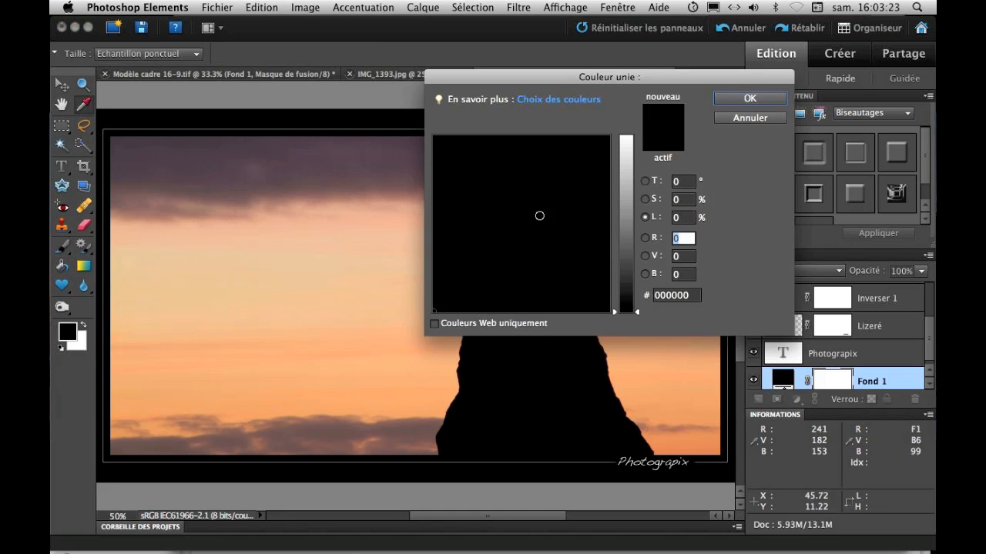
pyautogui.click(343, 159)
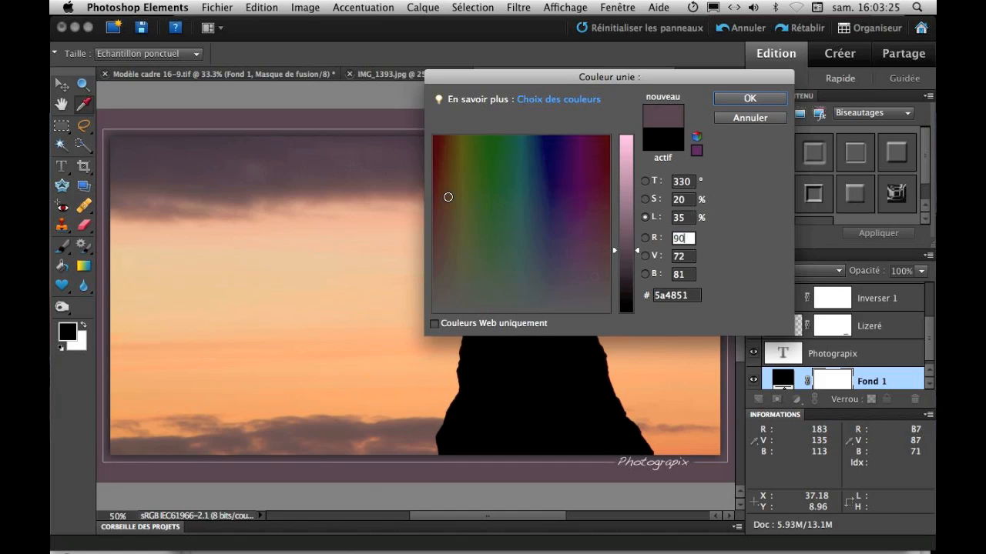
pyautogui.press('super+minus')
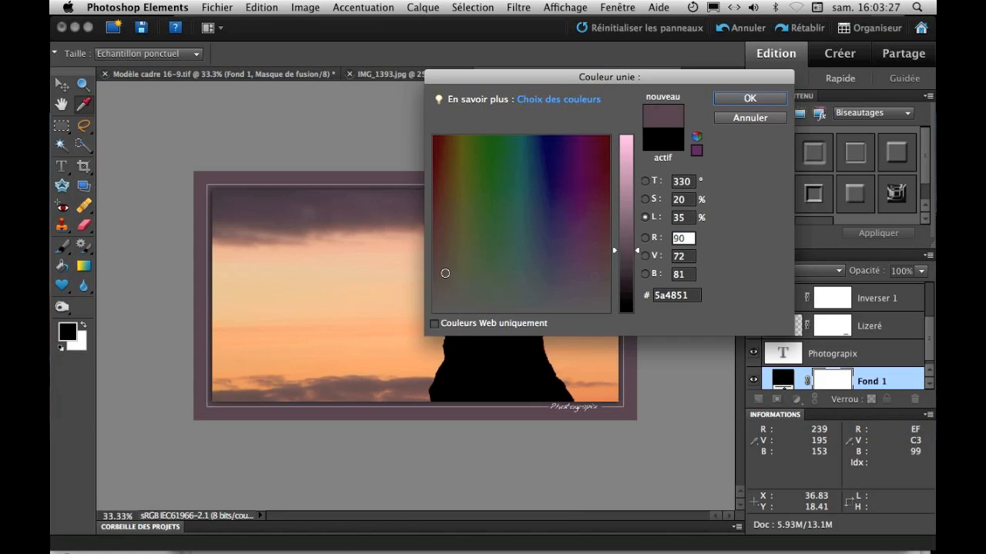
pyautogui.moveTo(489, 84); pyautogui.dragTo(703, 54)
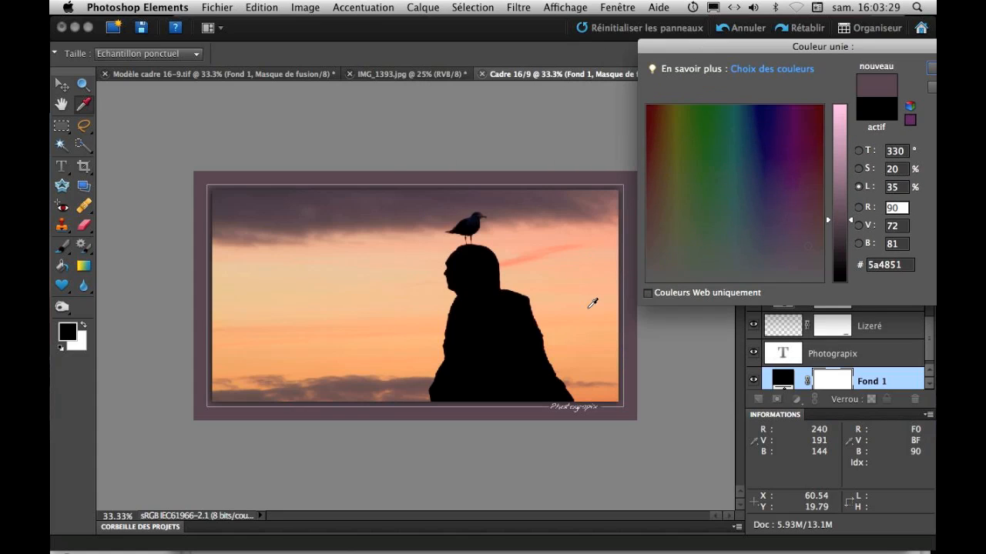
# Step: Try several orange and peach tones sampled from the sunset sky, such as eea787, eaad6c and e5c6a3, as the frame colour
pyautogui.click(538, 249)
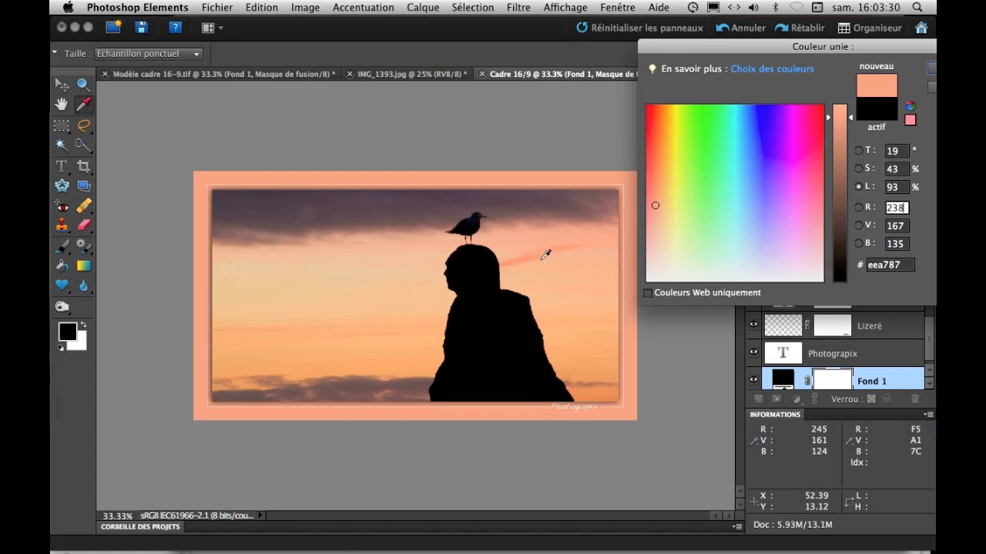
pyautogui.click(352, 387)
pyautogui.click(256, 364)
pyautogui.click(248, 345)
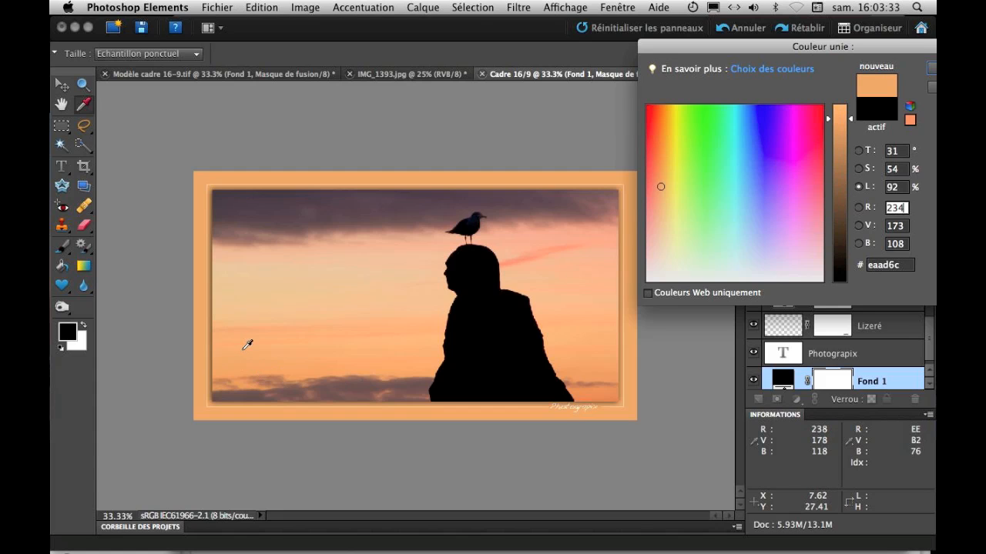
pyautogui.click(262, 311)
pyautogui.click(296, 225)
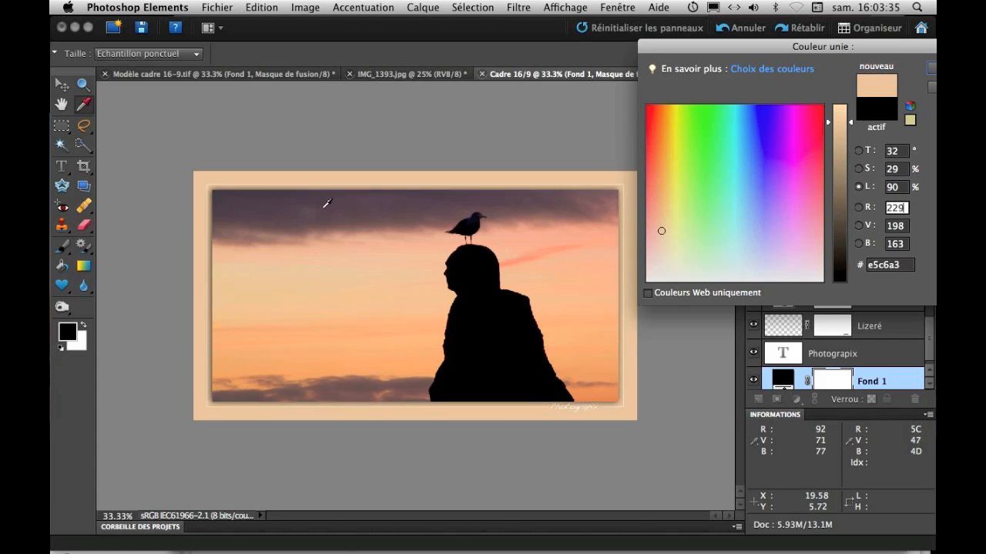
# Step: Set the Fond 1 fill to the brownish pink 9c7167 sampled from the lower edge of the upper clouds
pyautogui.click(335, 206)
pyautogui.click(406, 226)
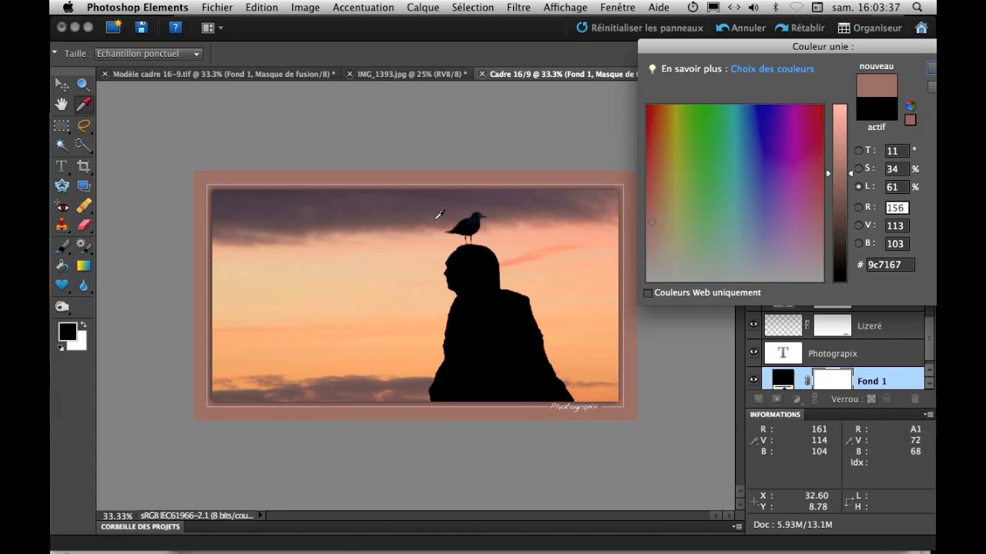
pyautogui.moveTo(880, 47); pyautogui.dragTo(716, 60)
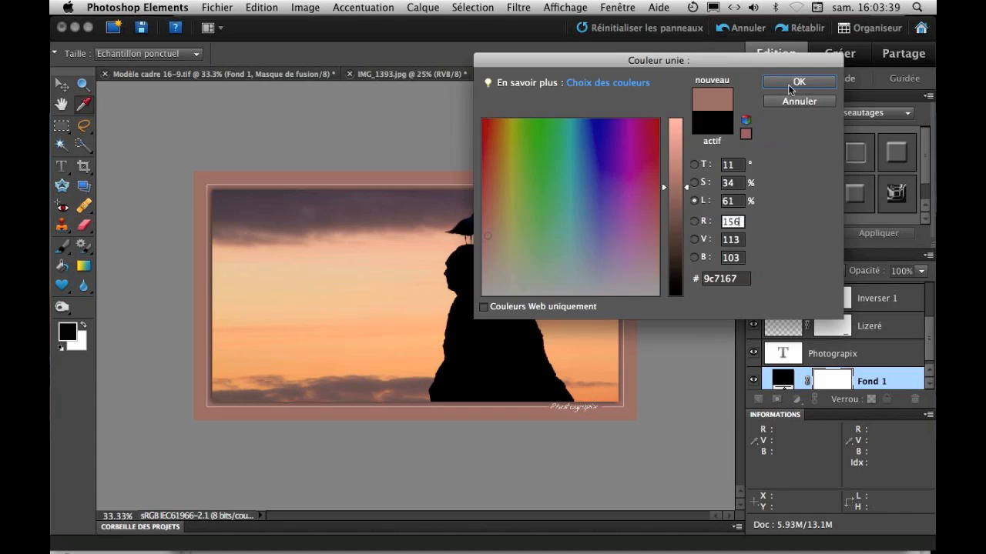
pyautogui.click(798, 81)
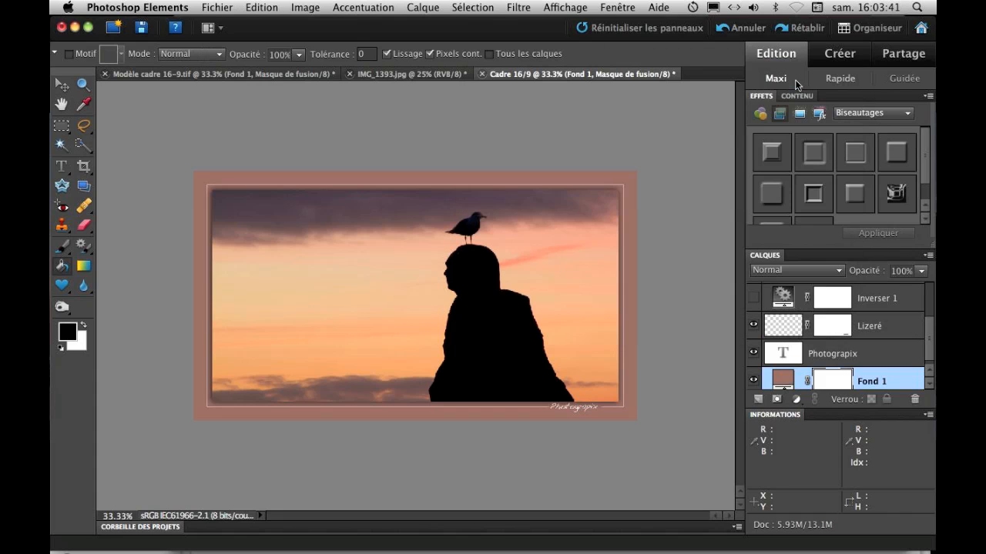